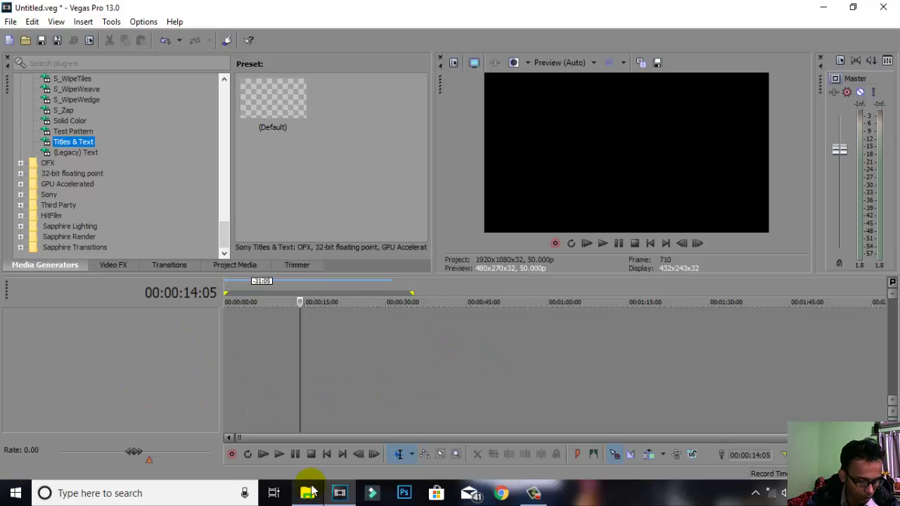
Open the DRONE2 folder from the desktop and add the DJI_0098 video at the start of the Vegas Pro timeline.
{"action": "key", "text": "super+d"}
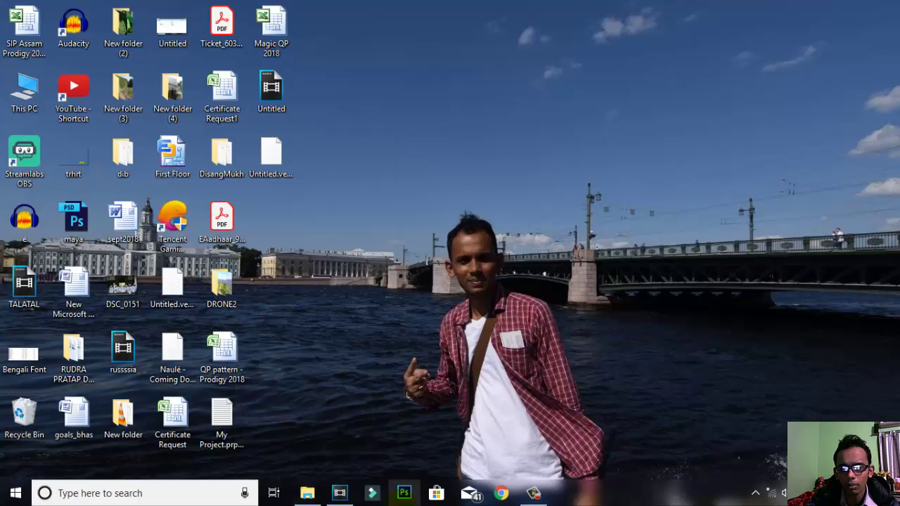
{"action": "left_click", "coordinate": [307, 492]}
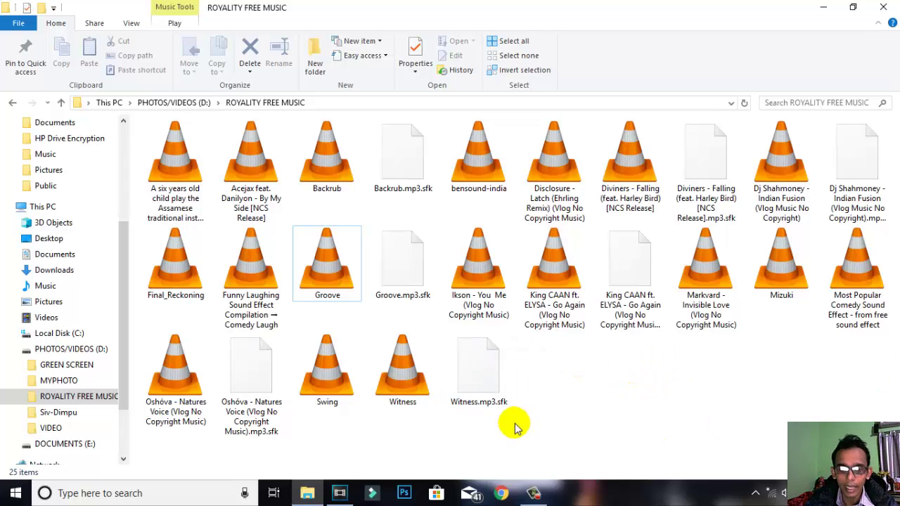
{"action": "key", "text": "super+d"}
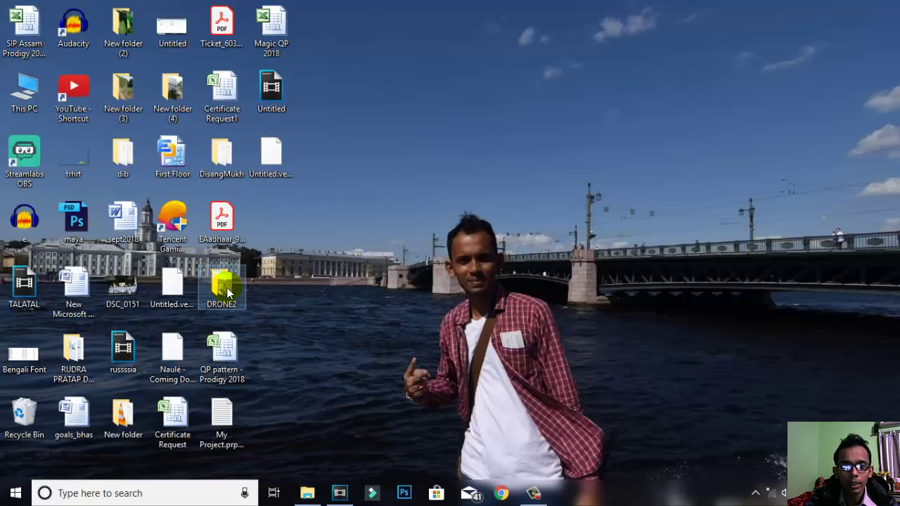
{"action": "double_click", "coordinate": [227, 293]}
{"action": "left_click", "coordinate": [402, 165]}
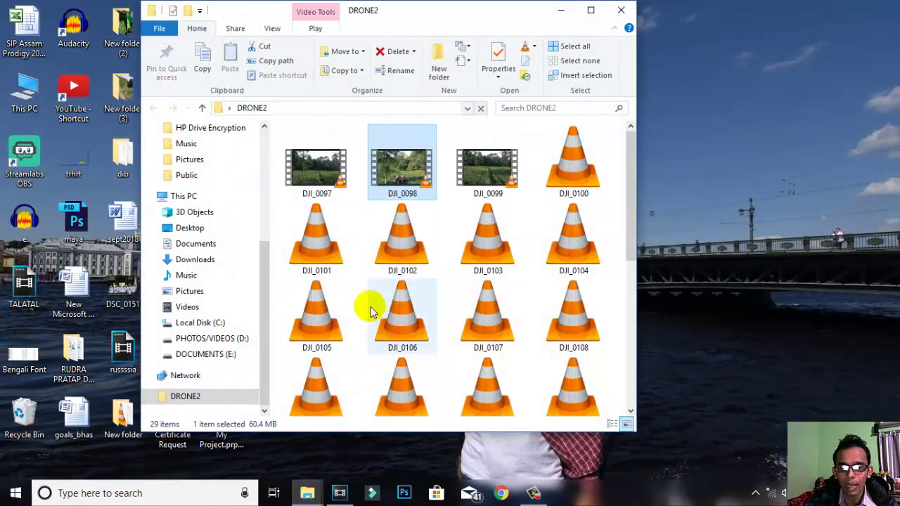
{"action": "left_click_drag", "start_coordinate": [408, 167], "coordinate": [225, 322]}
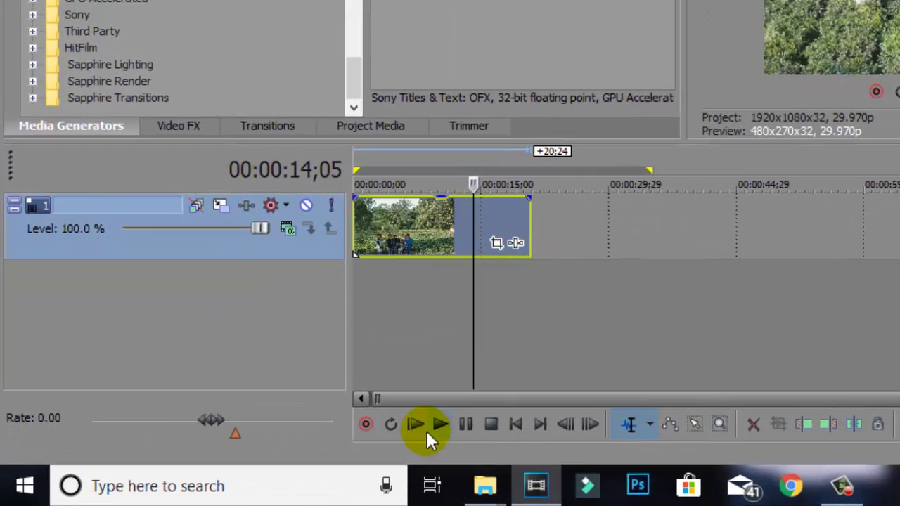
Add the DJI_0108 video from the DRONE2 folder to the same video track, directly after the first clip.
{"action": "mouse_move", "coordinate": [485, 486]}
{"action": "left_click", "coordinate": [579, 442]}
{"action": "left_click", "coordinate": [875, 214]}
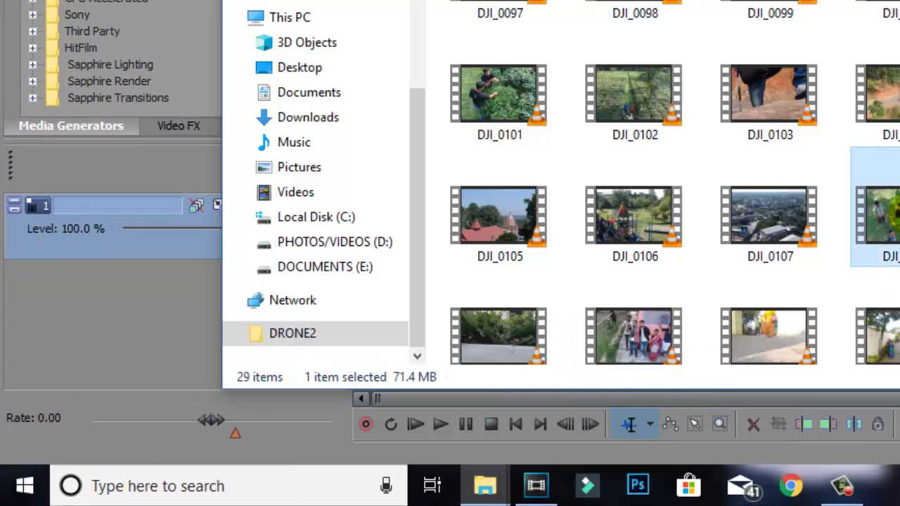
{"action": "left_click_drag", "start_coordinate": [875, 214], "coordinate": [596, 227]}
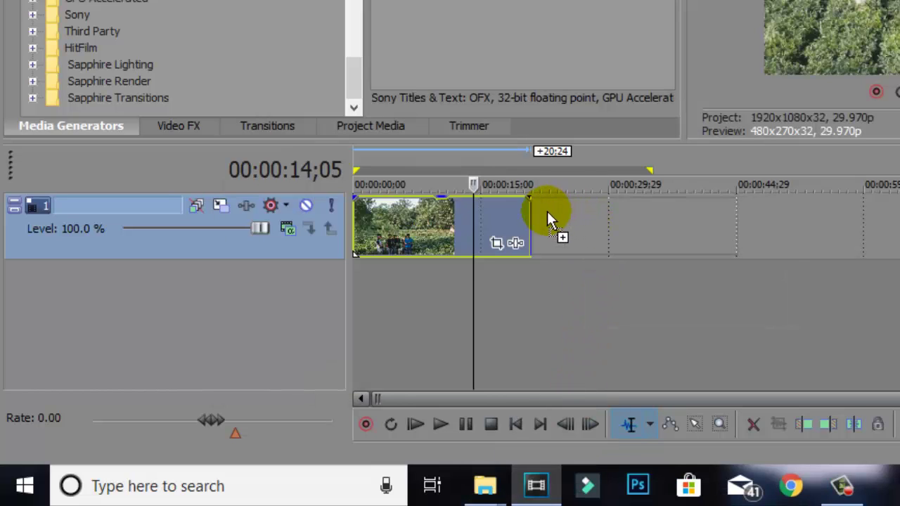
{"action": "left_click_drag", "start_coordinate": [547, 211], "coordinate": [675, 246]}
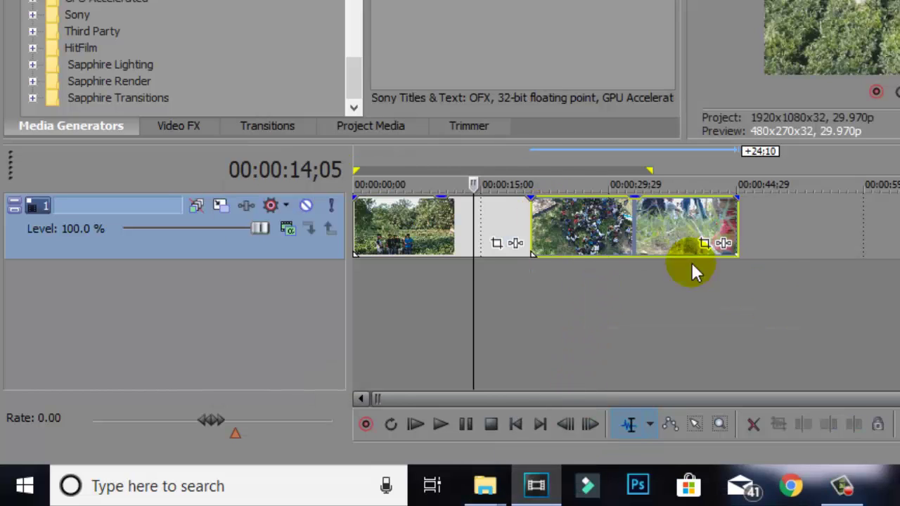
Trim off the end of the second video clip at 00:00:33;00.
{"action": "left_click", "coordinate": [620, 223]}
{"action": "left_click", "coordinate": [483, 226]}
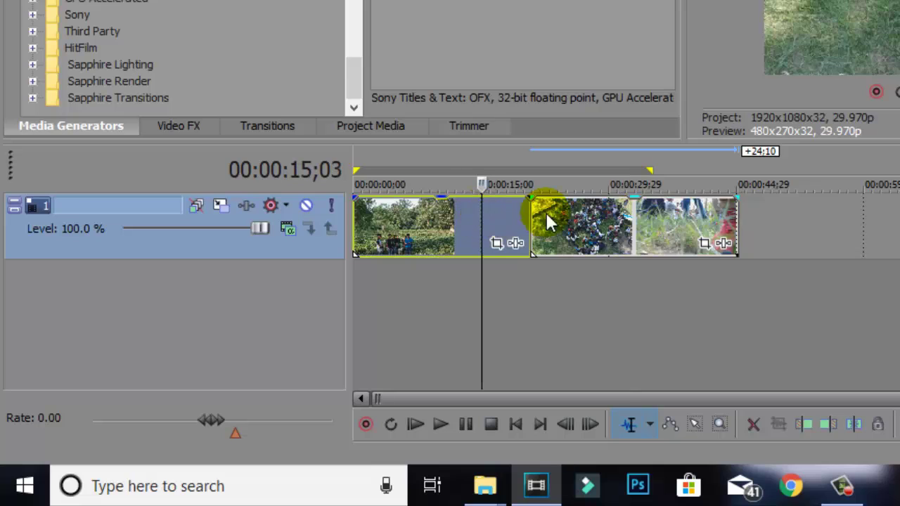
{"action": "left_click", "coordinate": [635, 221]}
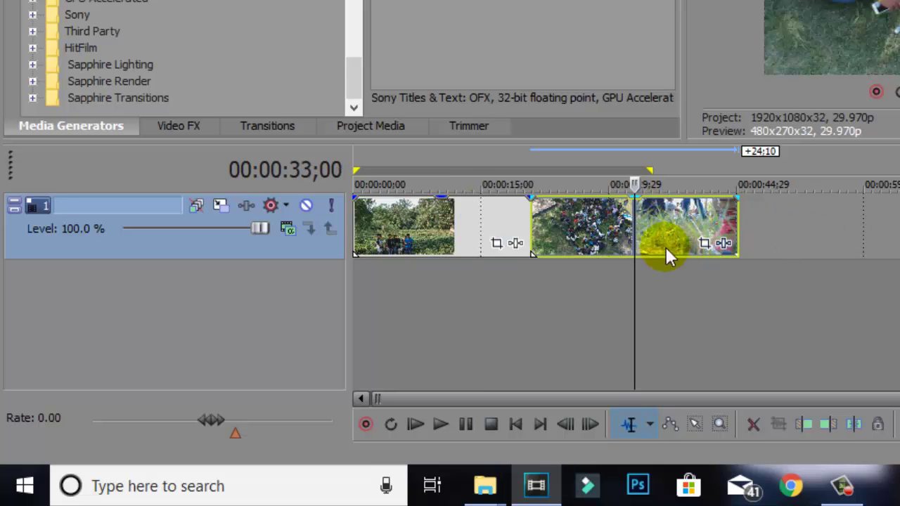
{"action": "key", "text": "s"}
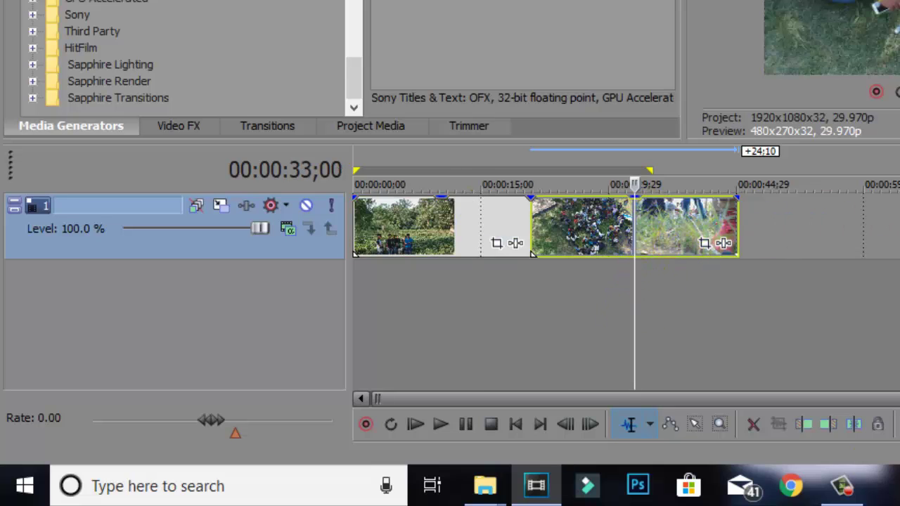
{"action": "left_click", "coordinate": [824, 425]}
Trim the first clip's start at 00:00:07;16 and shift both clips so they sit end to end from the timeline start.
{"action": "left_click", "coordinate": [417, 230]}
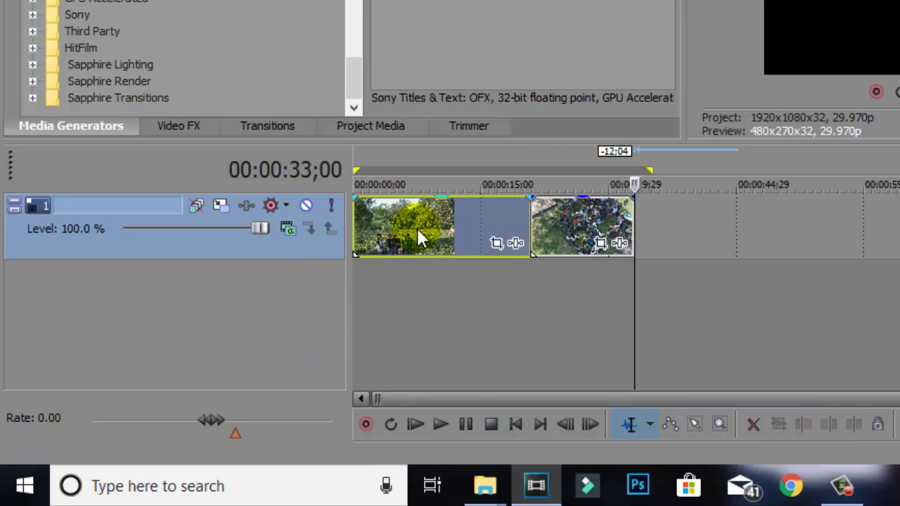
{"action": "left_click", "coordinate": [802, 423]}
{"action": "left_click_drag", "start_coordinate": [456, 225], "coordinate": [391, 226]}
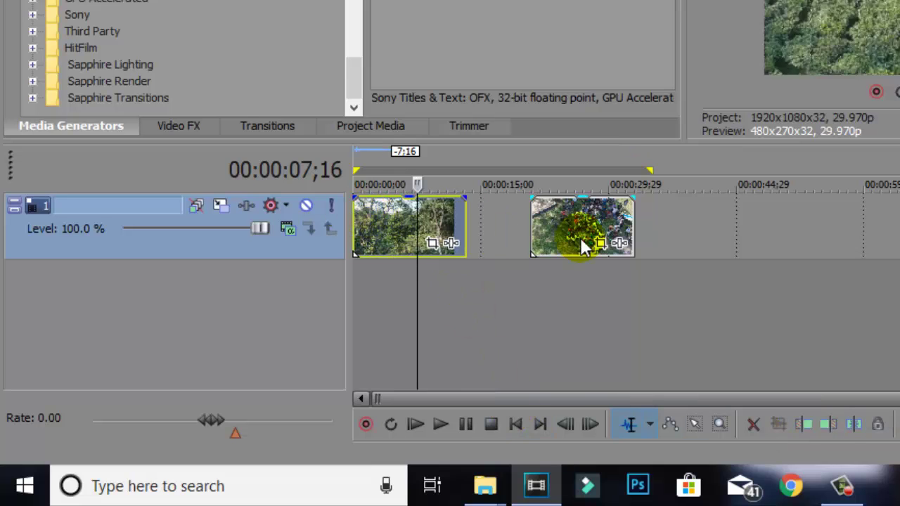
{"action": "left_click_drag", "start_coordinate": [597, 236], "coordinate": [552, 232]}
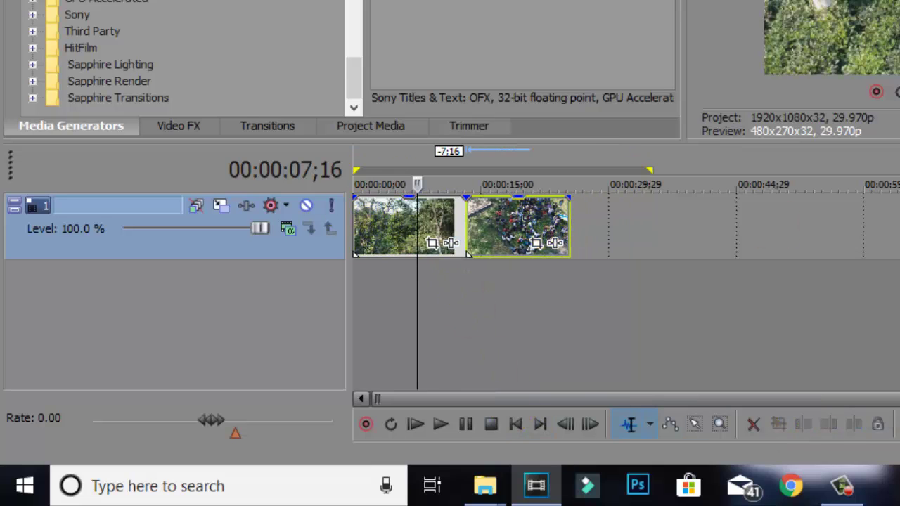
Add the Groove track from the ROYALITY FREE MUSIC folder below the video and align it with the timeline start.
{"action": "mouse_move", "coordinate": [485, 486]}
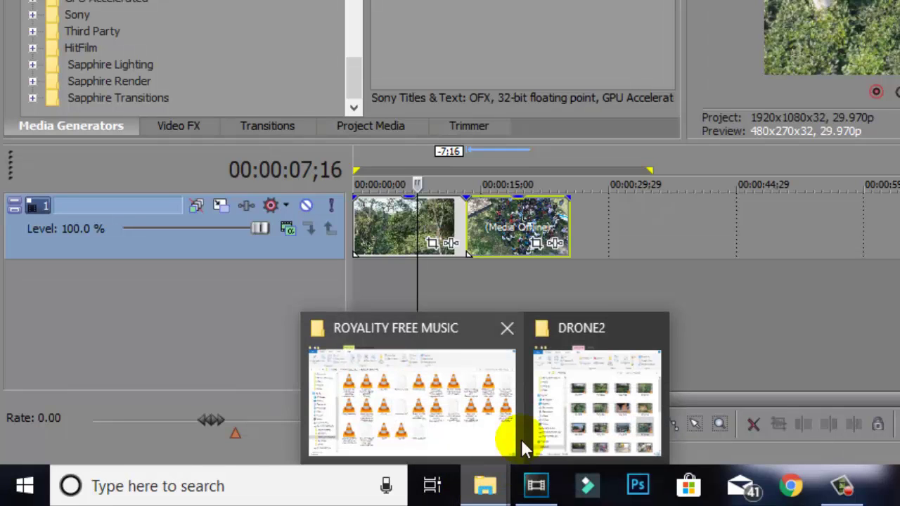
{"action": "left_click", "coordinate": [396, 430]}
{"action": "left_click_drag", "start_coordinate": [514, 133], "coordinate": [459, 376]}
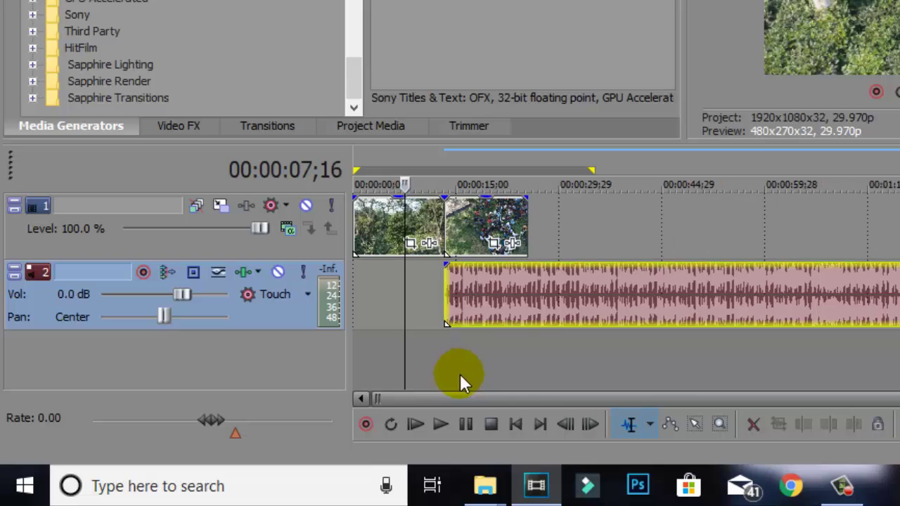
{"action": "left_click_drag", "start_coordinate": [785, 338], "coordinate": [321, 404]}
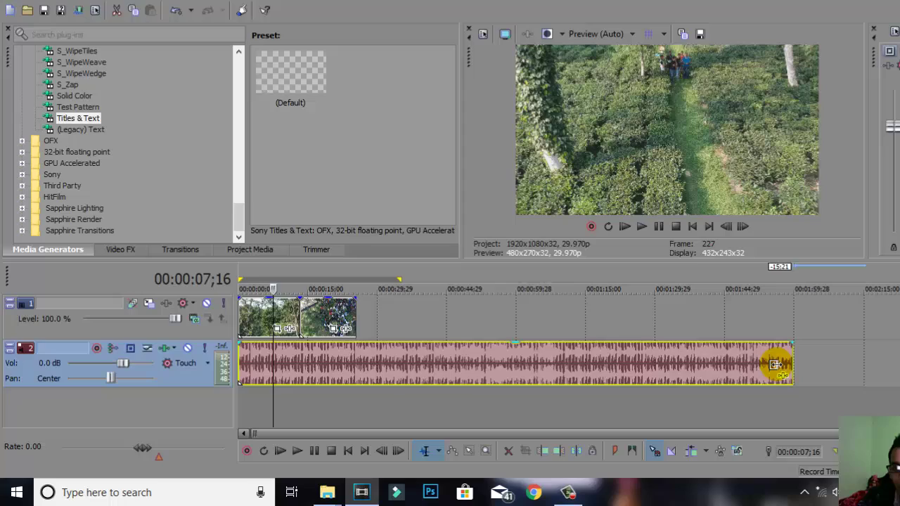
Trim the end of the music at 00:00:25;13 to match the end of the video clips.
{"action": "left_click_drag", "start_coordinate": [779, 362], "coordinate": [759, 393]}
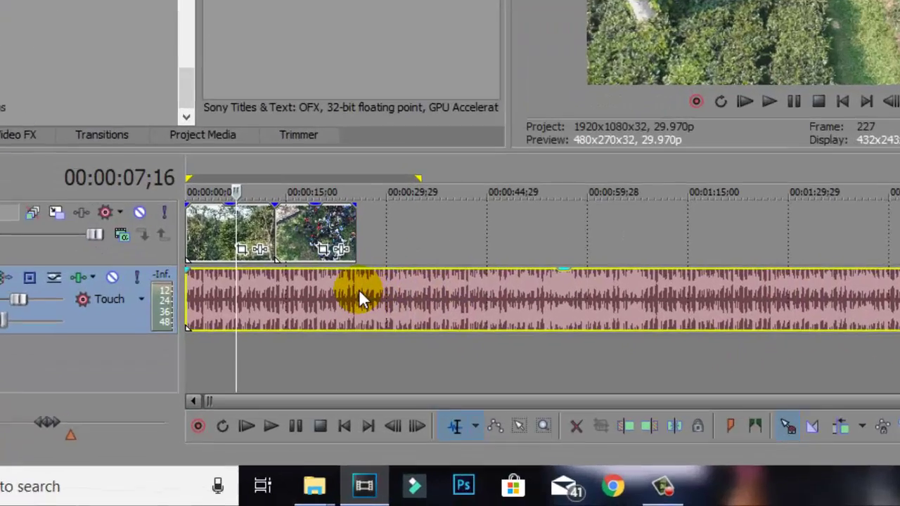
{"action": "left_click", "coordinate": [357, 364]}
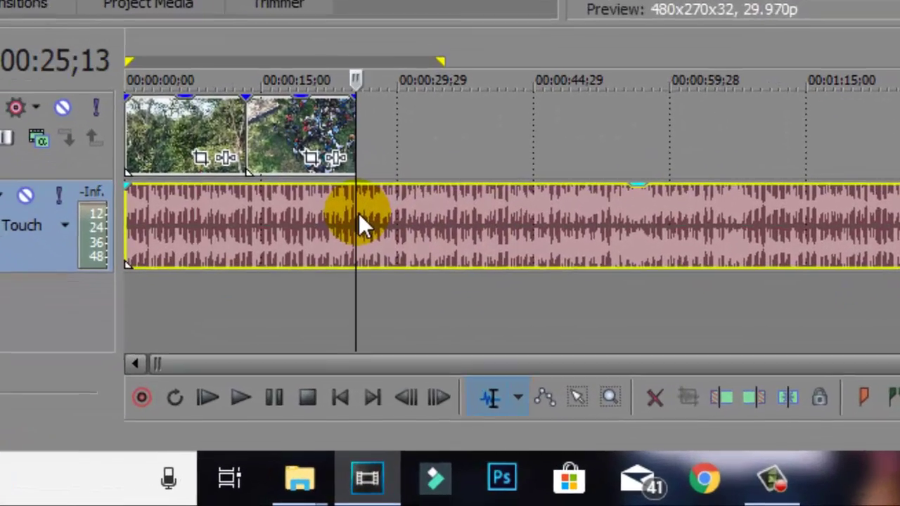
{"action": "left_click", "coordinate": [774, 394]}
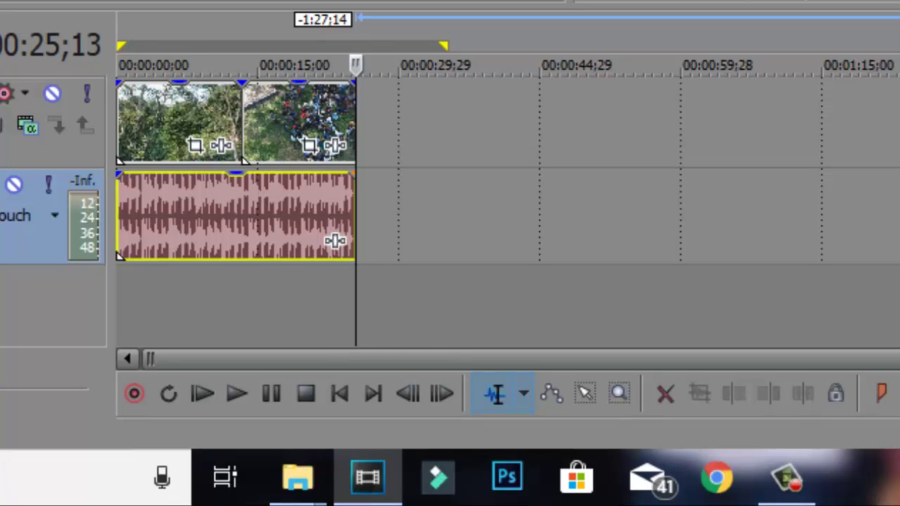
{"action": "left_click", "coordinate": [204, 104]}
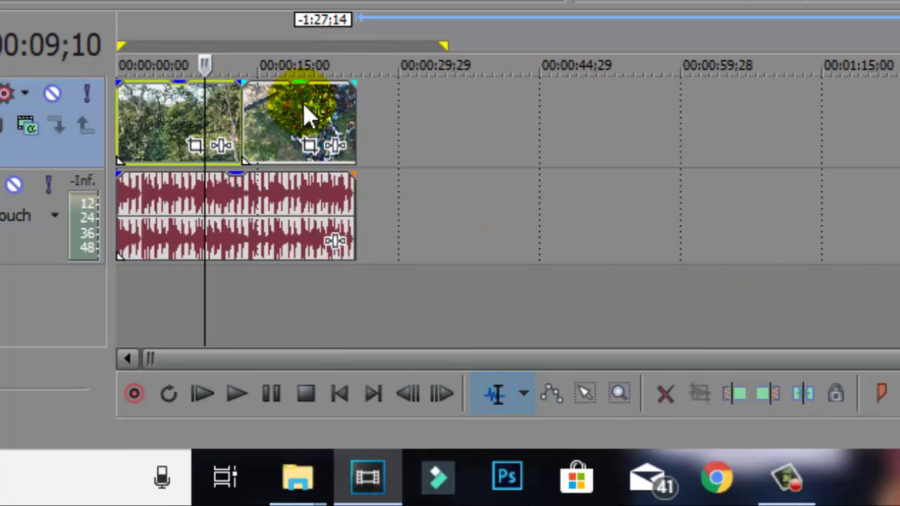
{"action": "left_click", "coordinate": [304, 122]}
{"action": "left_click", "coordinate": [209, 114]}
{"action": "left_click", "coordinate": [301, 111]}
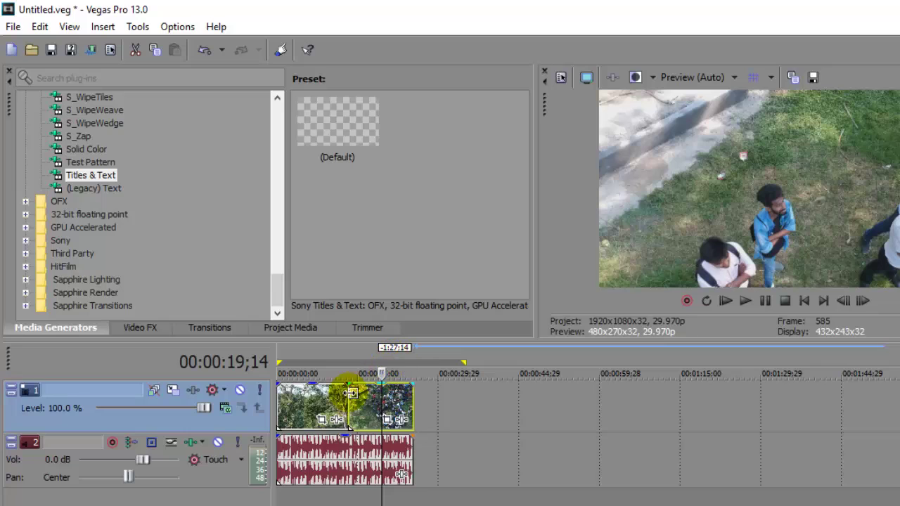
Raise the volume of the music track to 3.5 dB.
{"action": "left_click", "coordinate": [332, 464]}
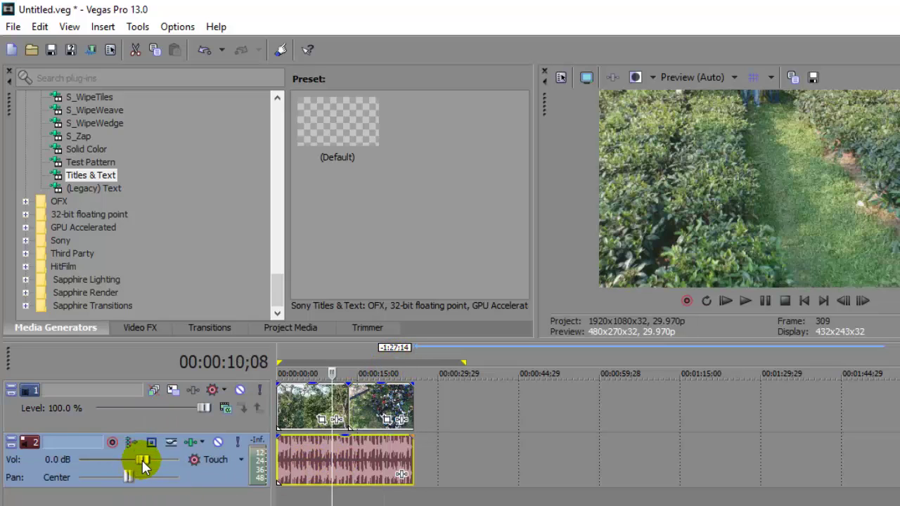
{"action": "left_click_drag", "start_coordinate": [142, 461], "coordinate": [166, 461]}
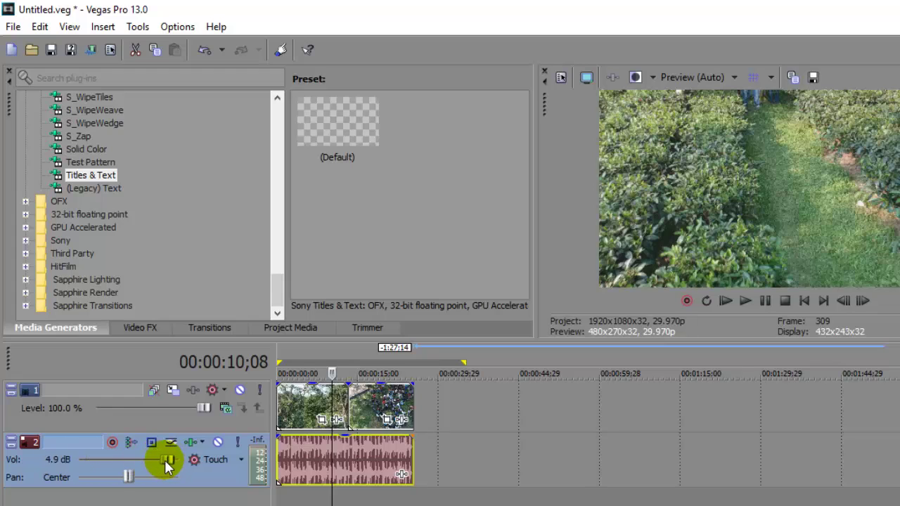
{"action": "mouse_move", "coordinate": [163, 461]}
{"action": "left_mouse_down"}
{"action": "mouse_move", "coordinate": [90, 463]}
{"action": "mouse_move", "coordinate": [164, 464]}
{"action": "left_mouse_up"}
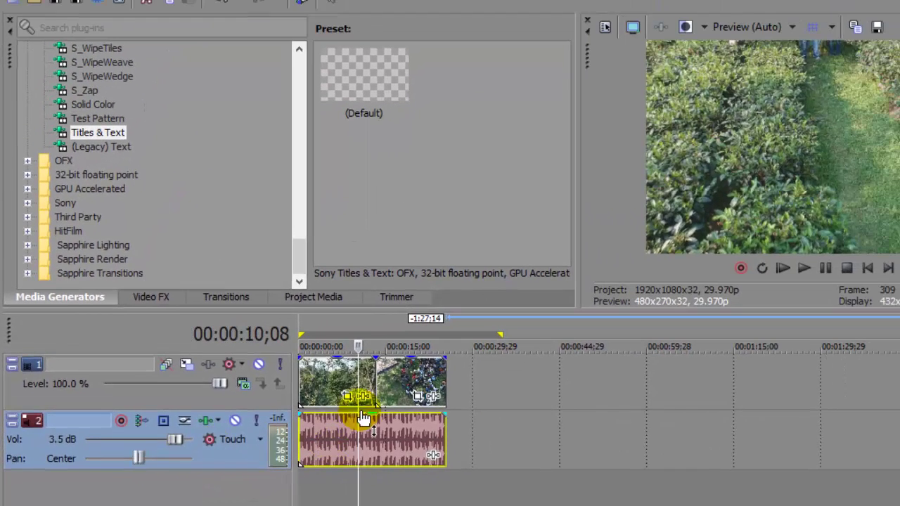
{"action": "left_click", "coordinate": [334, 387]}
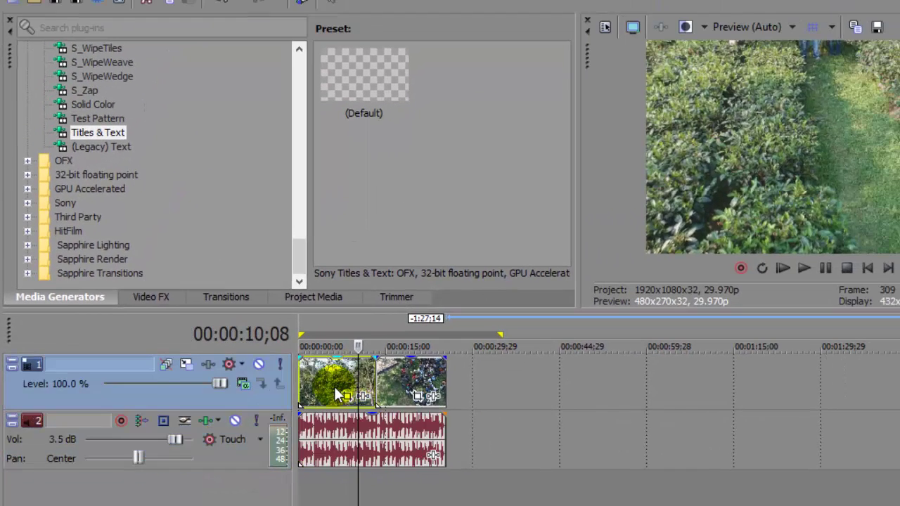
{"action": "left_click", "coordinate": [413, 383]}
{"action": "left_click", "coordinate": [408, 383]}
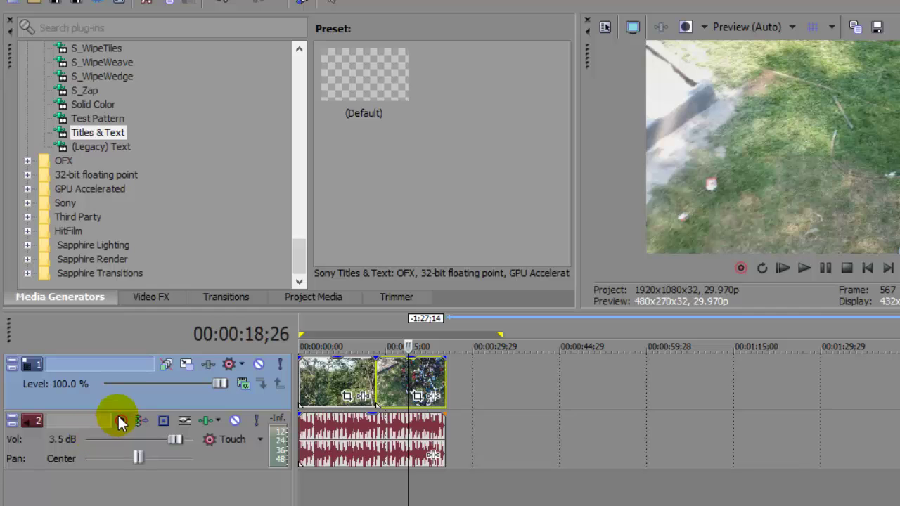
{"action": "left_click", "coordinate": [332, 373]}
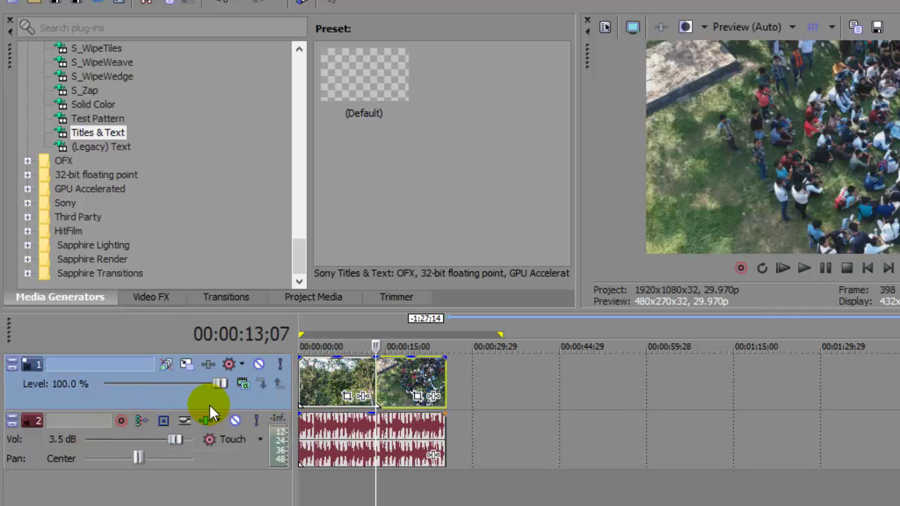
Insert an empty video track above the existing video track and delete it again.
{"action": "right_click", "coordinate": [210, 398]}
{"action": "left_click", "coordinate": [239, 156]}
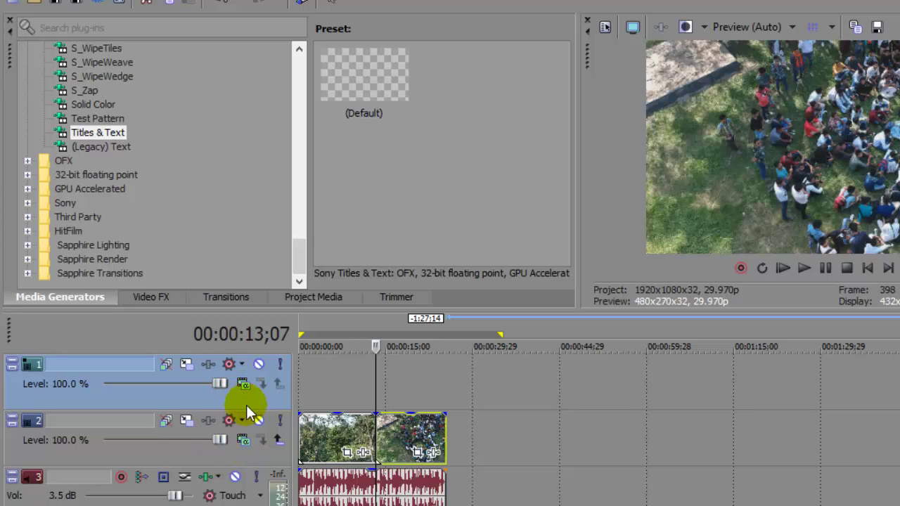
{"action": "key", "text": "Delete"}
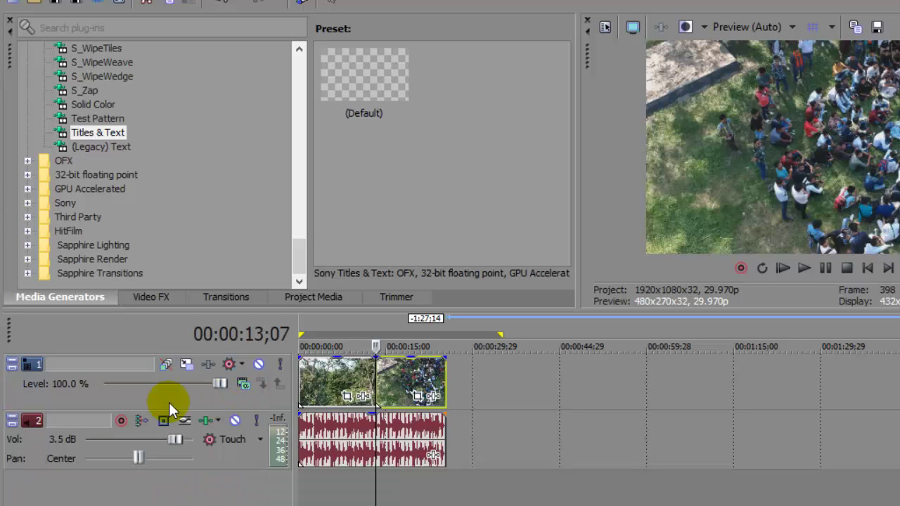
Insert an empty audio track above the music track and undo the insertion.
{"action": "left_click", "coordinate": [217, 459]}
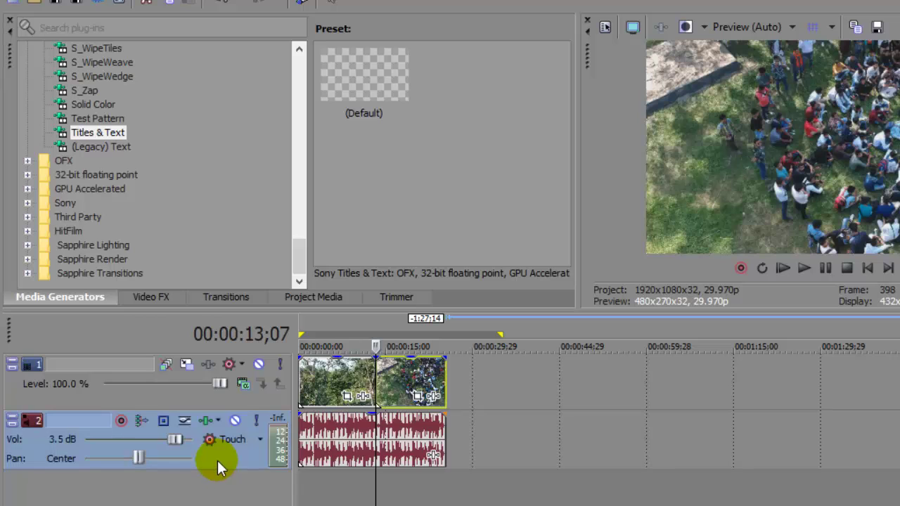
{"action": "right_click", "coordinate": [217, 460]}
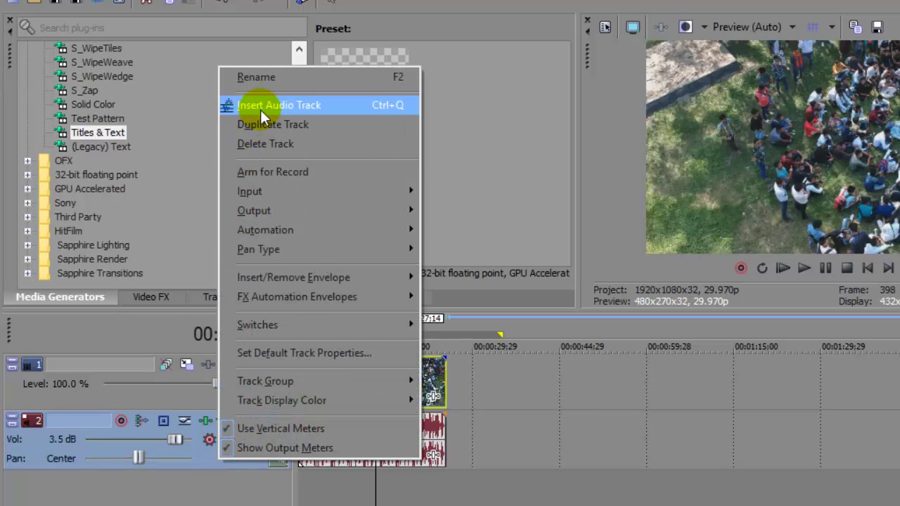
{"action": "left_click", "coordinate": [261, 489]}
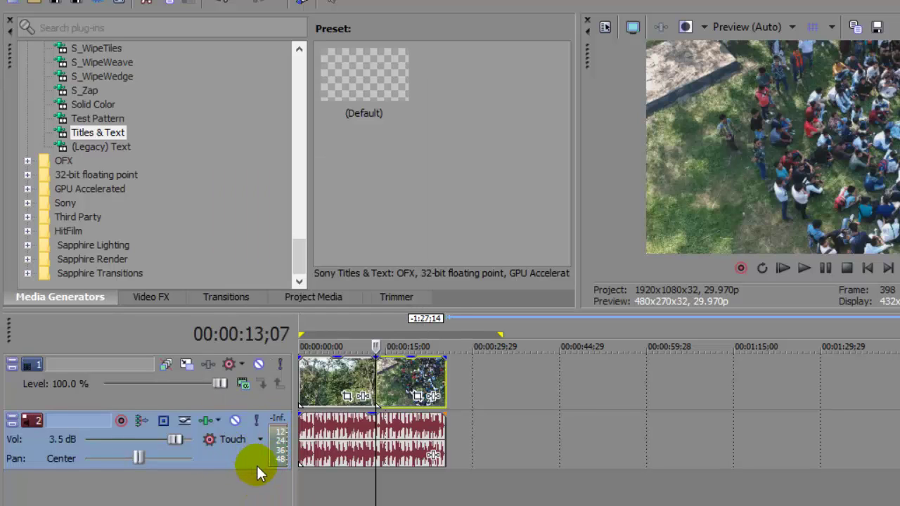
{"action": "right_click", "coordinate": [256, 468]}
{"action": "left_click", "coordinate": [320, 111]}
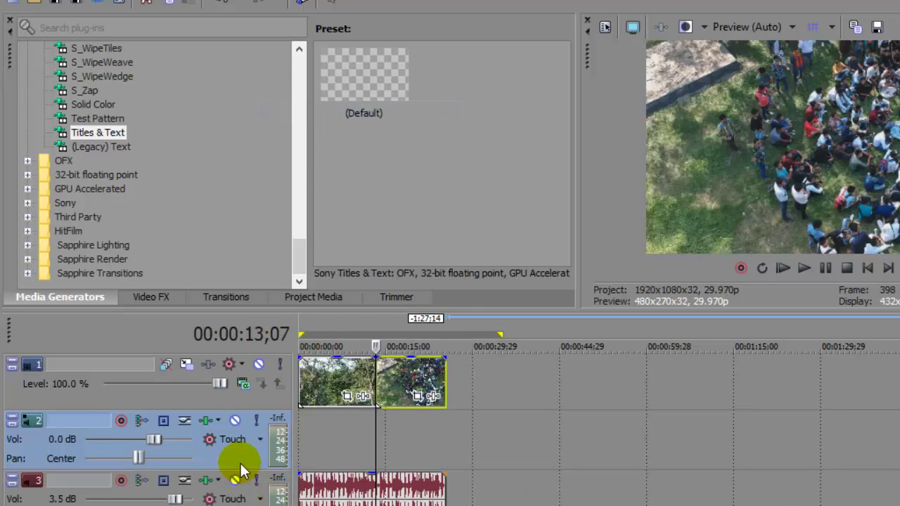
{"action": "key", "text": "ctrl+z"}
{"action": "right_click", "coordinate": [180, 395]}
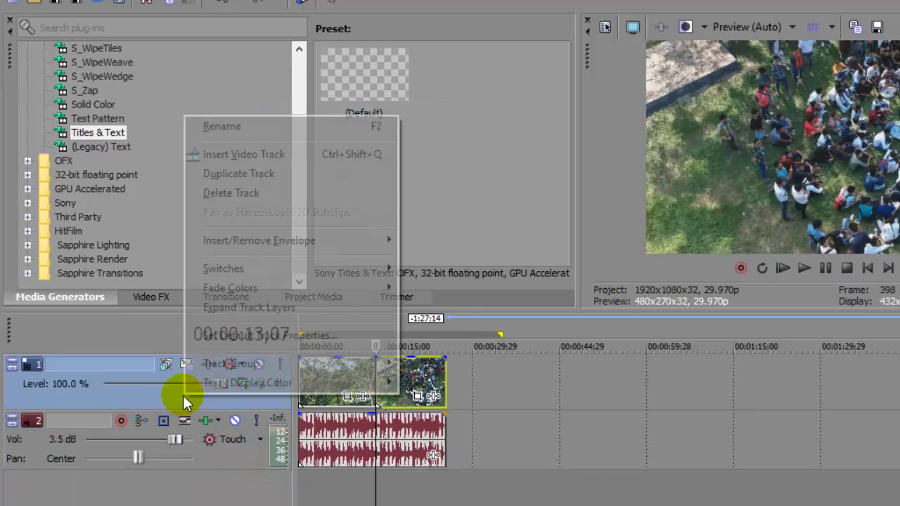
{"action": "left_click", "coordinate": [243, 156]}
{"action": "key", "text": "ctrl+z"}
Insert an empty video track above the drone clips' track and put the playhead at 00:00:02;25.
{"action": "right_click", "coordinate": [227, 394]}
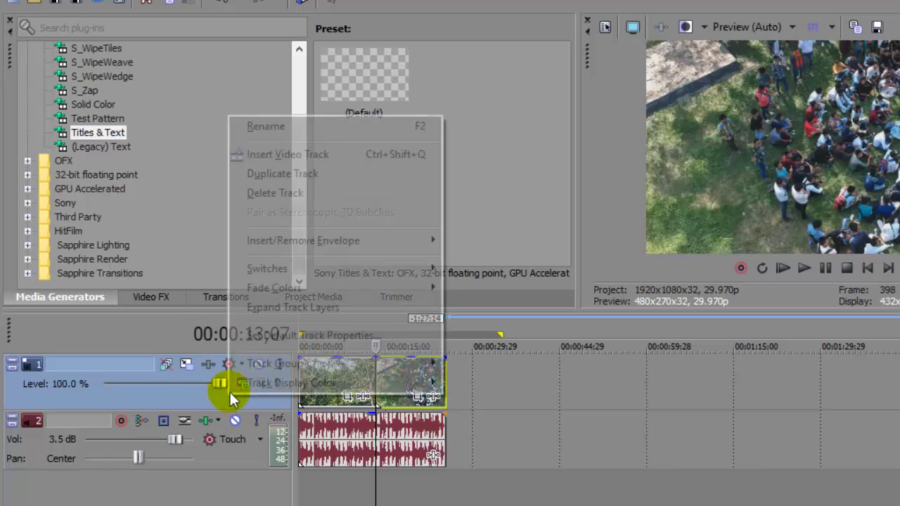
{"action": "left_click", "coordinate": [336, 151]}
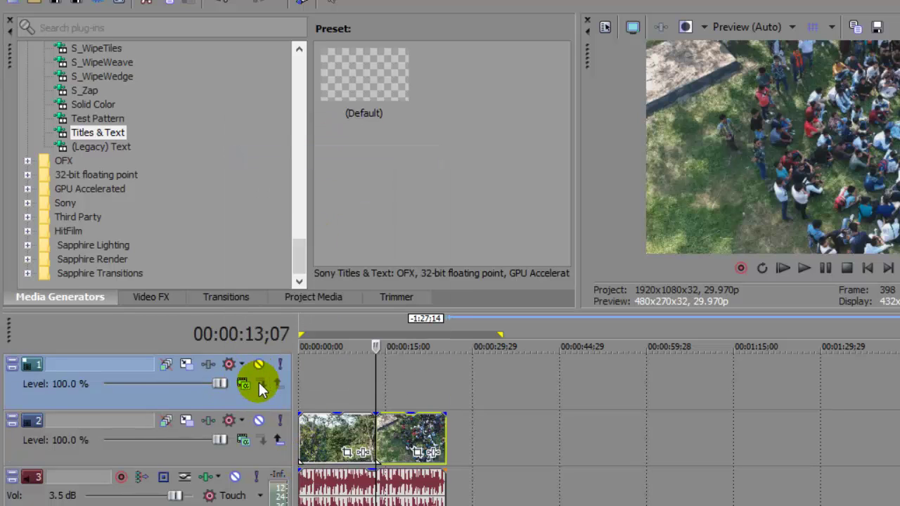
{"action": "left_click", "coordinate": [314, 384]}
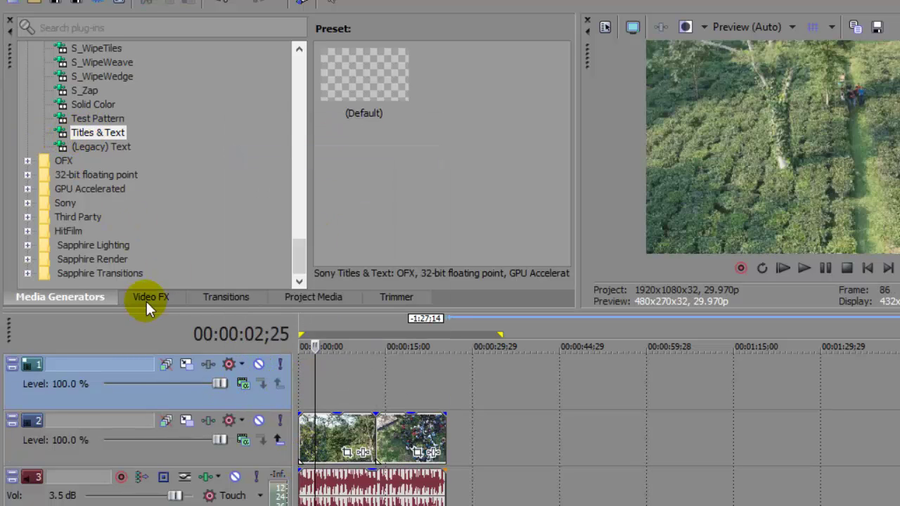
Add a default Titles & Text media generator at the start of the empty top video track.
{"action": "left_click", "coordinate": [152, 296]}
{"action": "left_click", "coordinate": [220, 298]}
{"action": "left_click", "coordinate": [98, 298]}
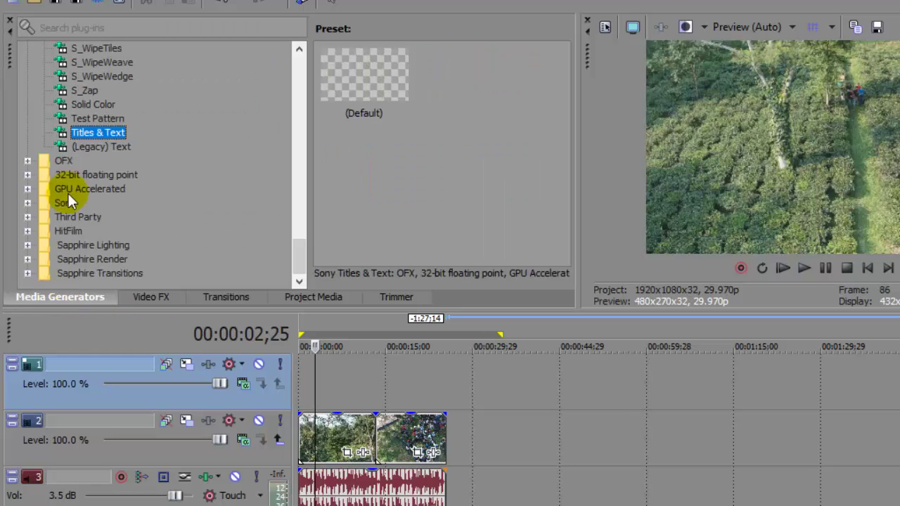
{"action": "left_click", "coordinate": [83, 134]}
{"action": "left_click_drag", "start_coordinate": [101, 141], "coordinate": [304, 379]}
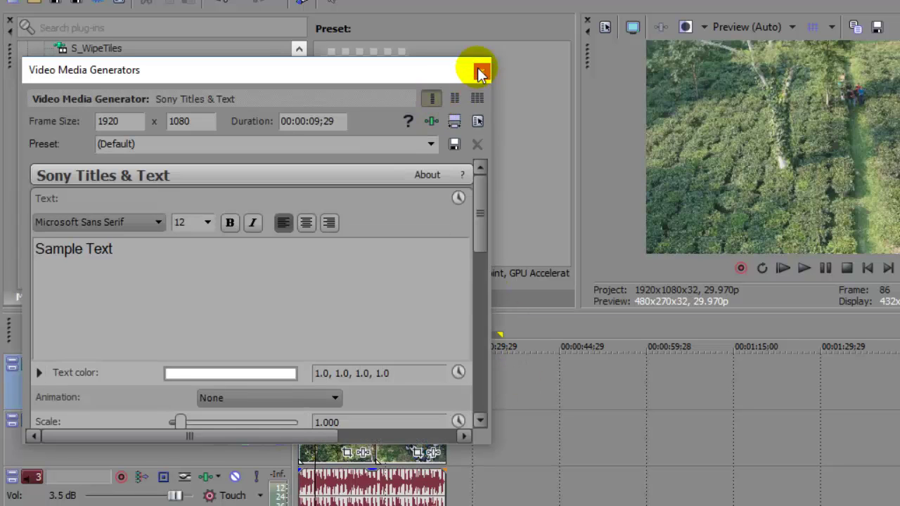
{"action": "left_click", "coordinate": [481, 70]}
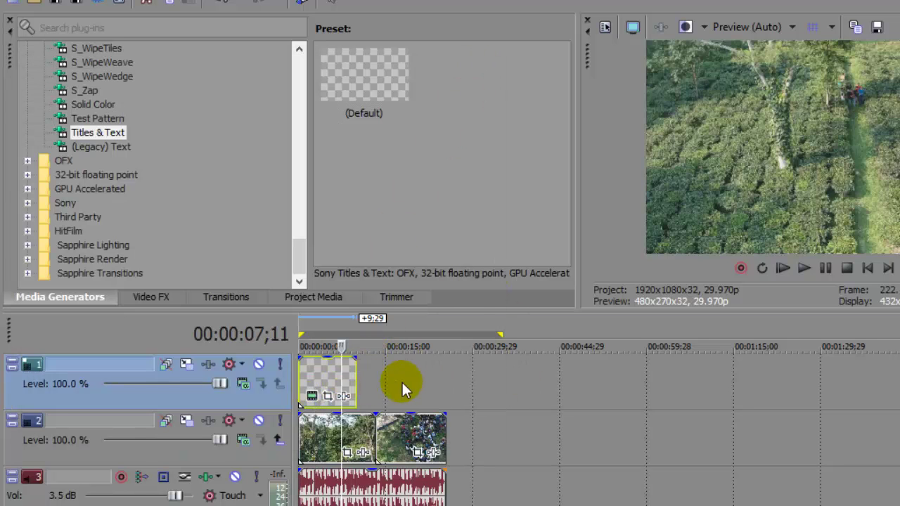
Reopen the generated title's settings and change its text to "Sample Tutorial".
{"action": "left_click", "coordinate": [313, 397]}
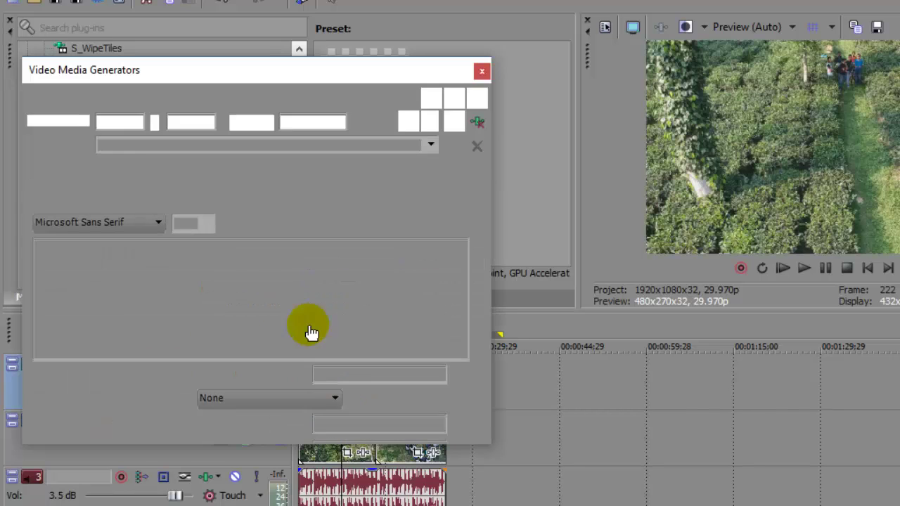
{"action": "type", "text": "Sample Tuto"}
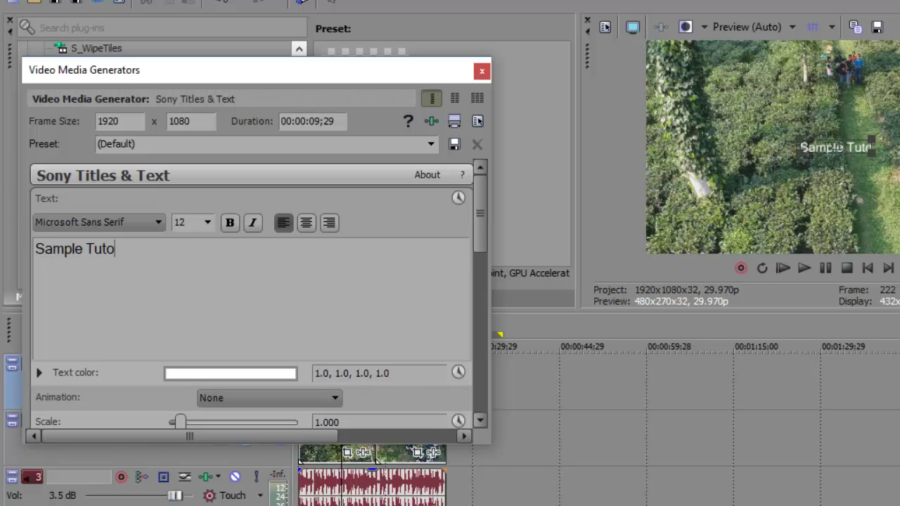
{"action": "type", "text": "rial"}
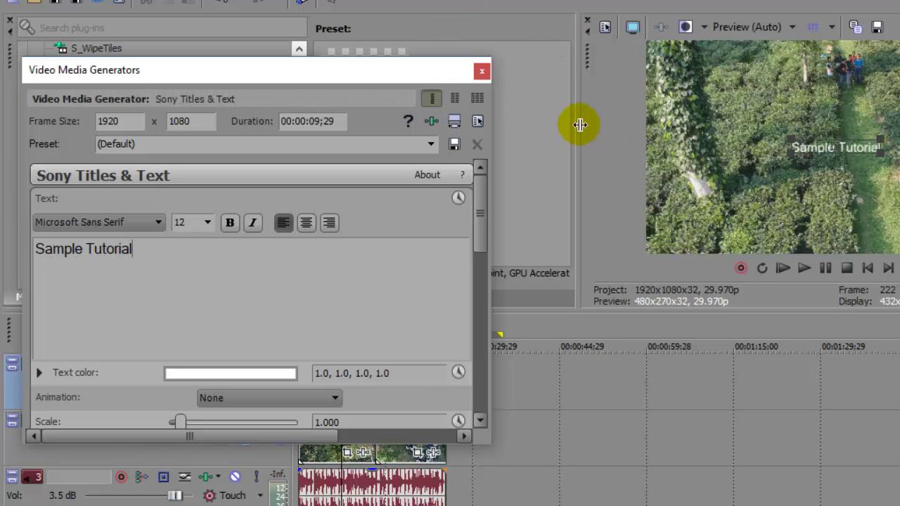
Set the whole title text to size 24 in the Motira font and close the title's settings.
{"action": "key", "text": "ctrl+a"}
{"action": "left_click", "coordinate": [207, 223]}
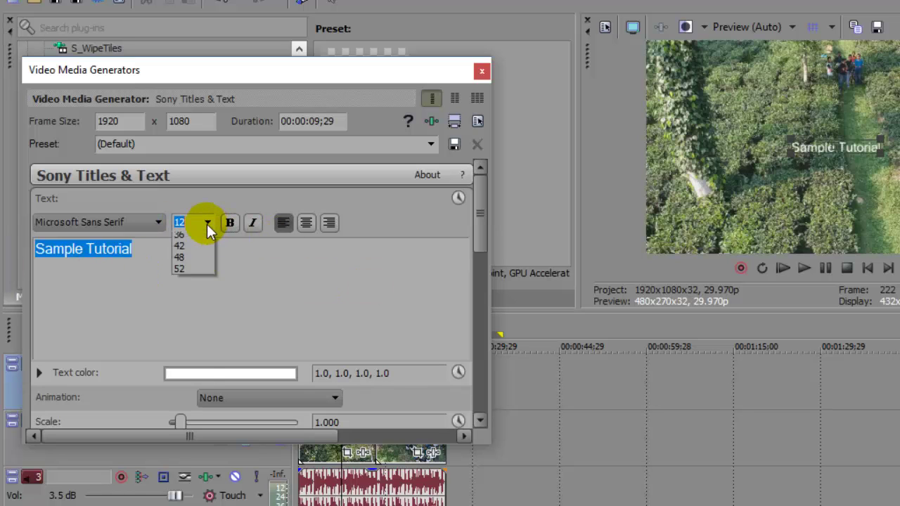
{"action": "left_click", "coordinate": [192, 318]}
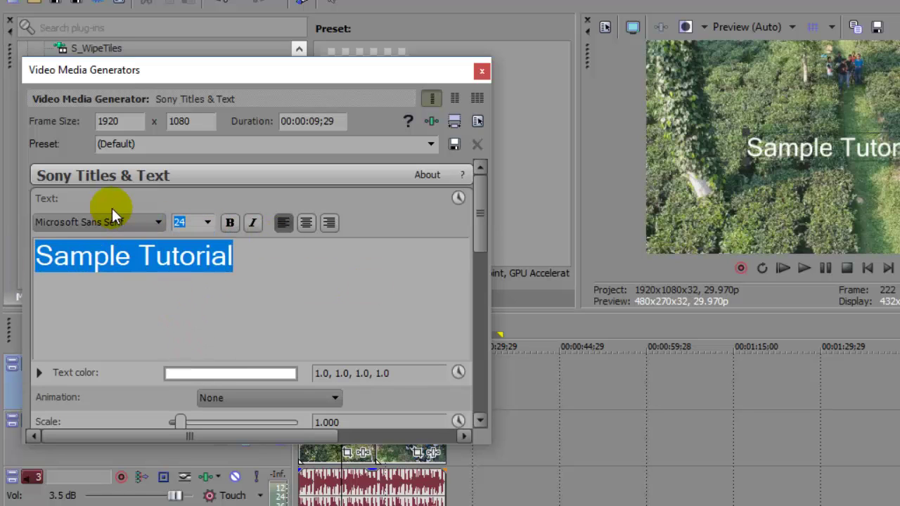
{"action": "left_click", "coordinate": [158, 222]}
{"action": "left_click", "coordinate": [104, 395]}
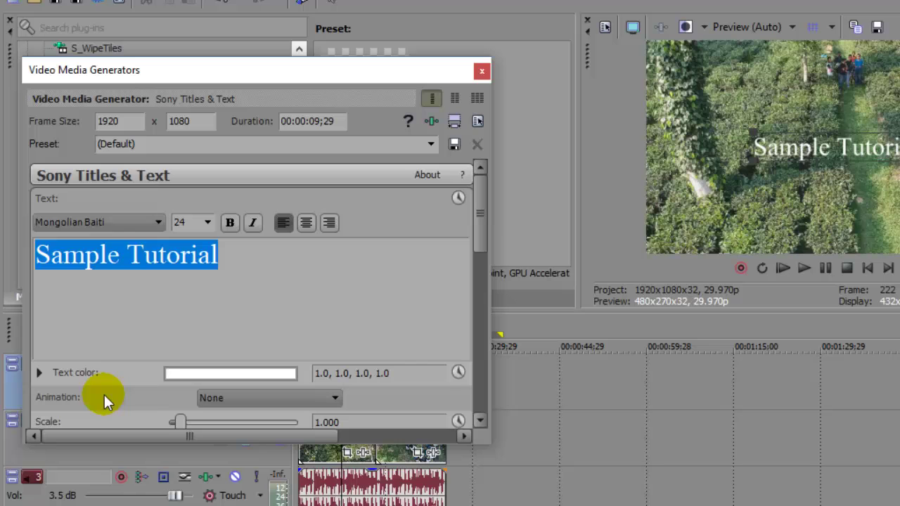
{"action": "left_click", "coordinate": [107, 219]}
{"action": "key", "text": "Down"}
{"action": "key", "text": "Down"}
{"action": "key", "text": "Down"}
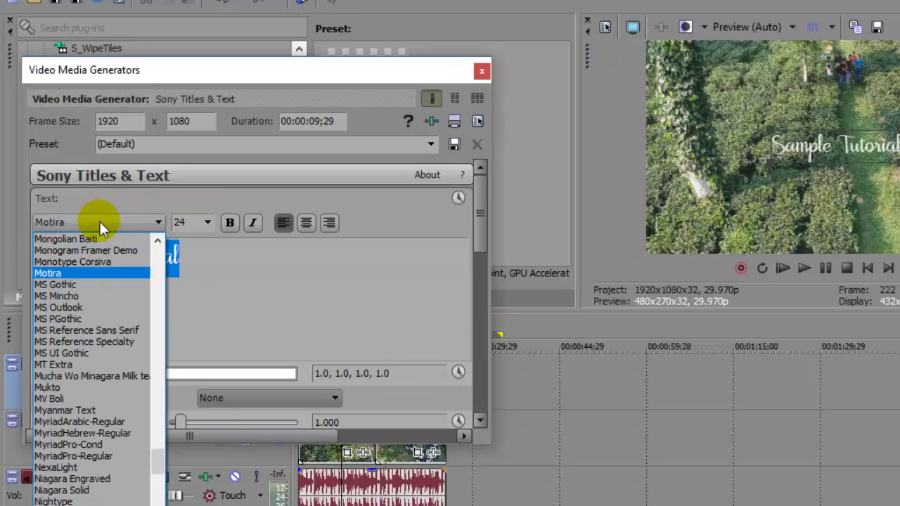
{"action": "left_click", "coordinate": [116, 271]}
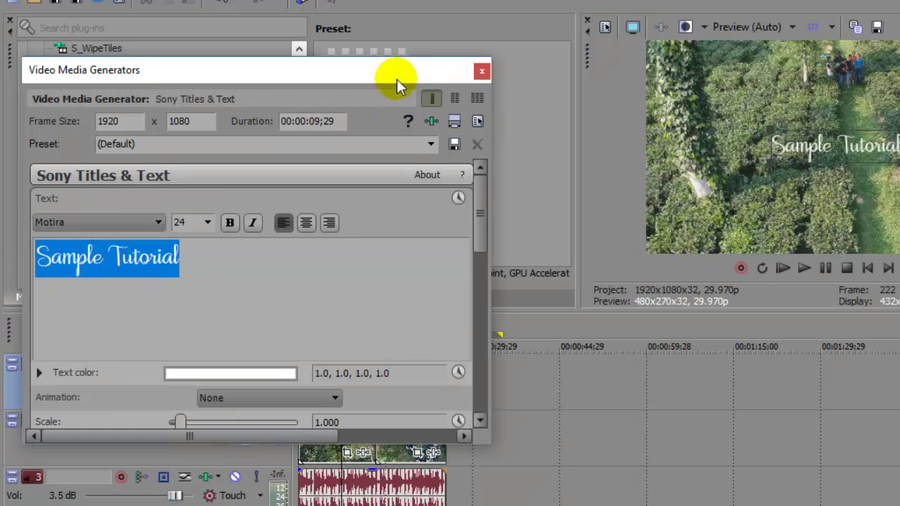
{"action": "left_click", "coordinate": [482, 71]}
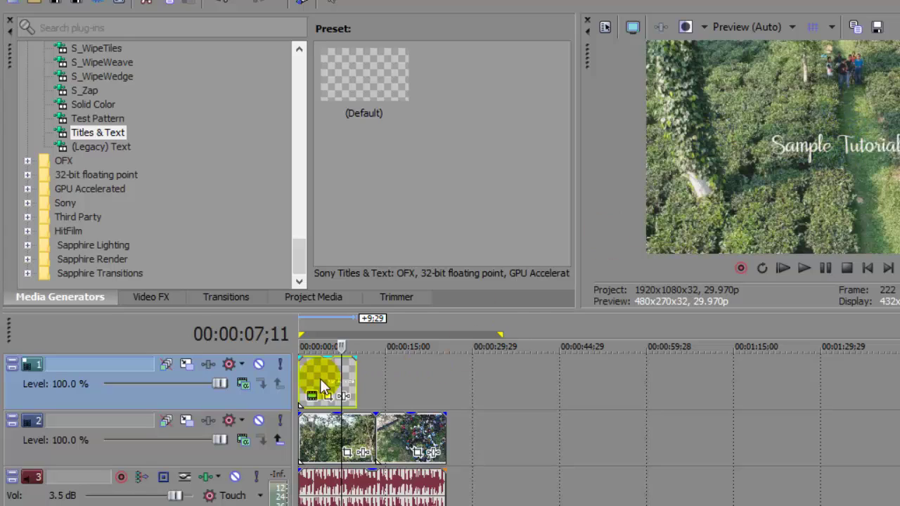
Play the project from the beginning to review the title over the video.
{"action": "key", "text": "Home"}
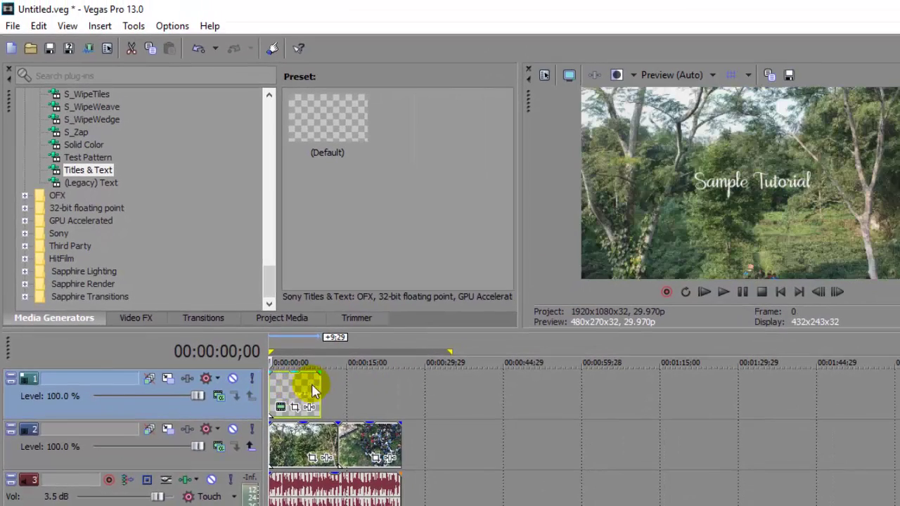
{"action": "key", "text": "space"}
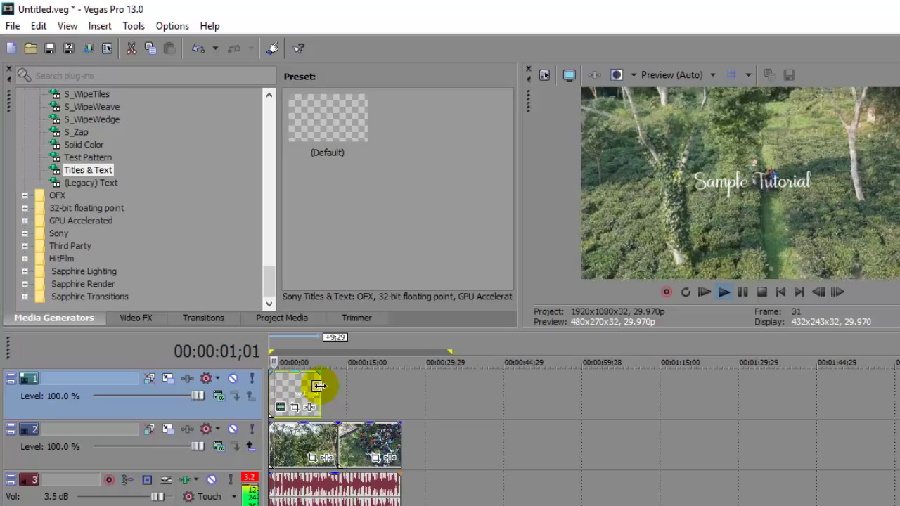
{"action": "key", "text": "space"}
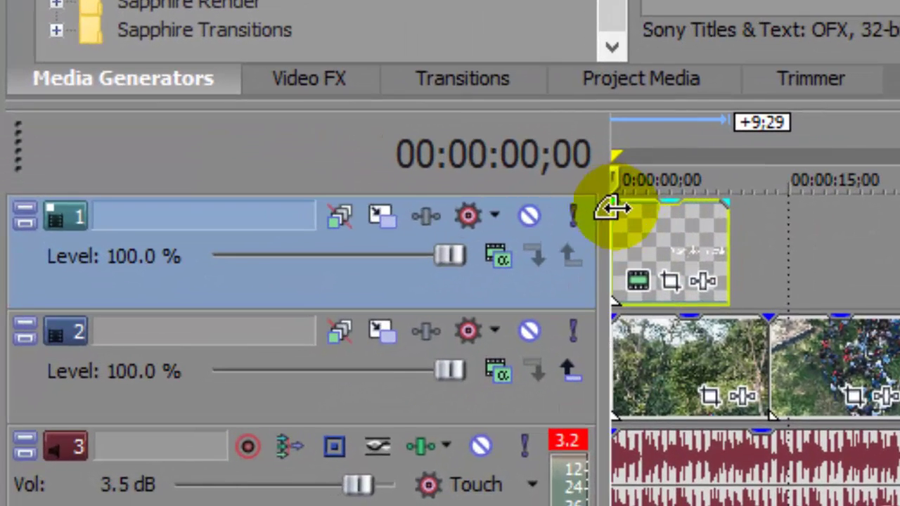
Add a short fade-in to the start of the title clip and play it from the beginning.
{"action": "left_click", "coordinate": [643, 241]}
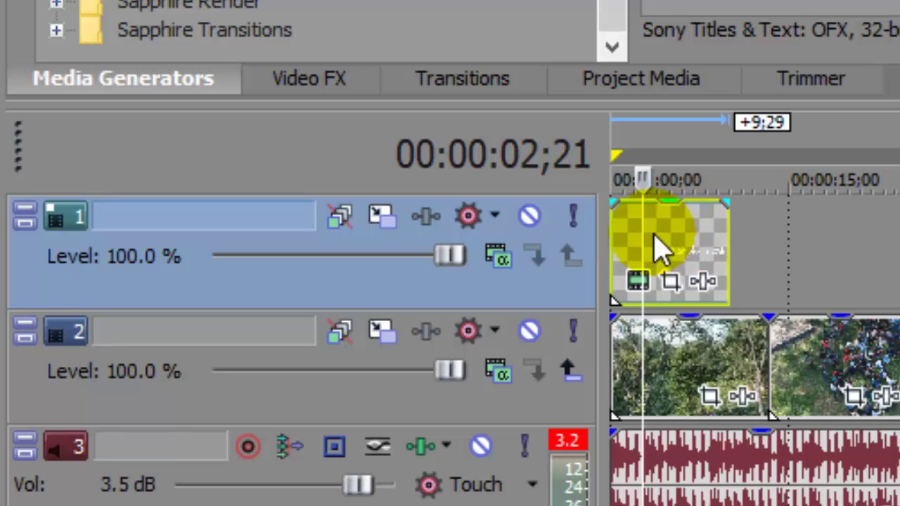
{"action": "left_click", "coordinate": [678, 254]}
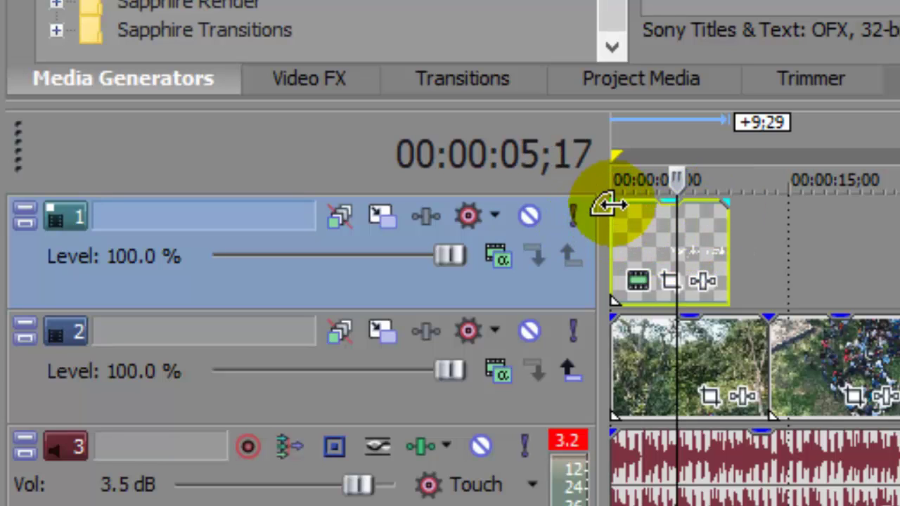
{"action": "mouse_move", "coordinate": [609, 204]}
{"action": "left_mouse_down"}
{"action": "mouse_move", "coordinate": [639, 214]}
{"action": "mouse_move", "coordinate": [615, 221]}
{"action": "left_mouse_up"}
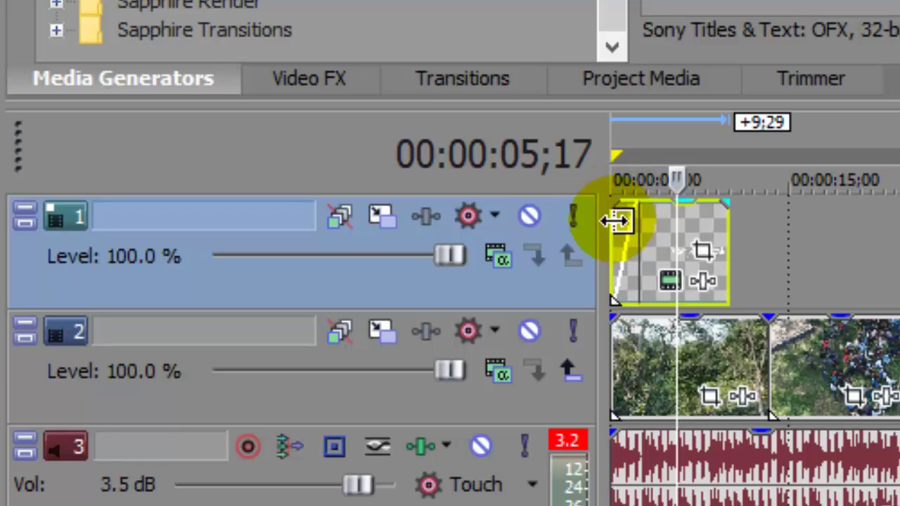
{"action": "key", "text": "Home"}
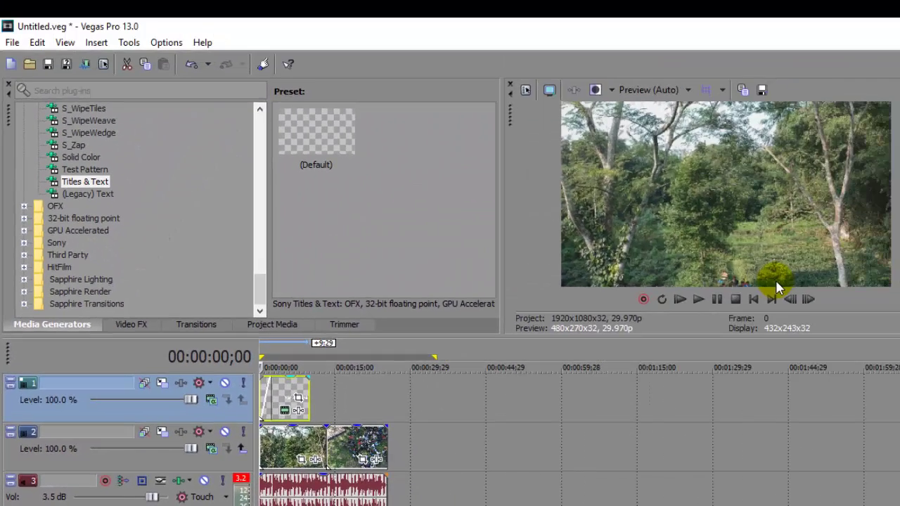
{"action": "key", "text": "space"}
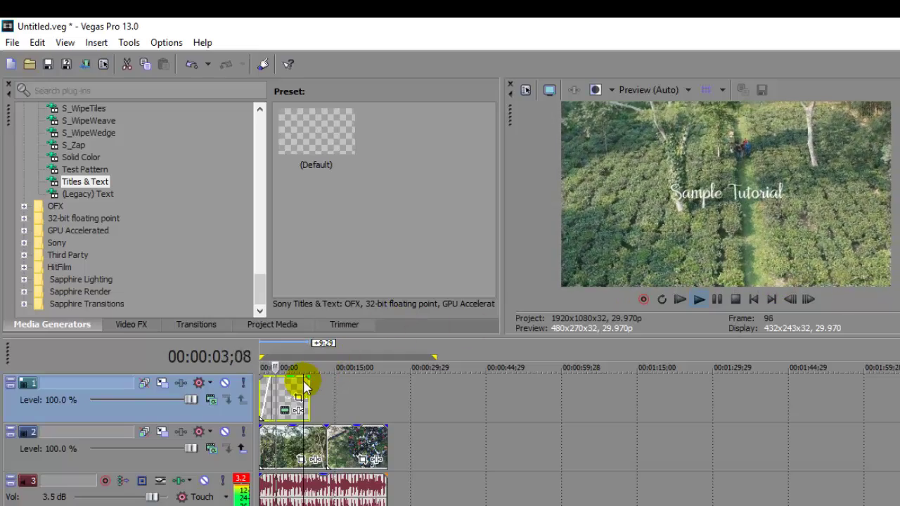
Add a fade-out to the end of the title clip and play back that part.
{"action": "left_click", "coordinate": [308, 375]}
{"action": "left_click_drag", "start_coordinate": [311, 376], "coordinate": [291, 376]}
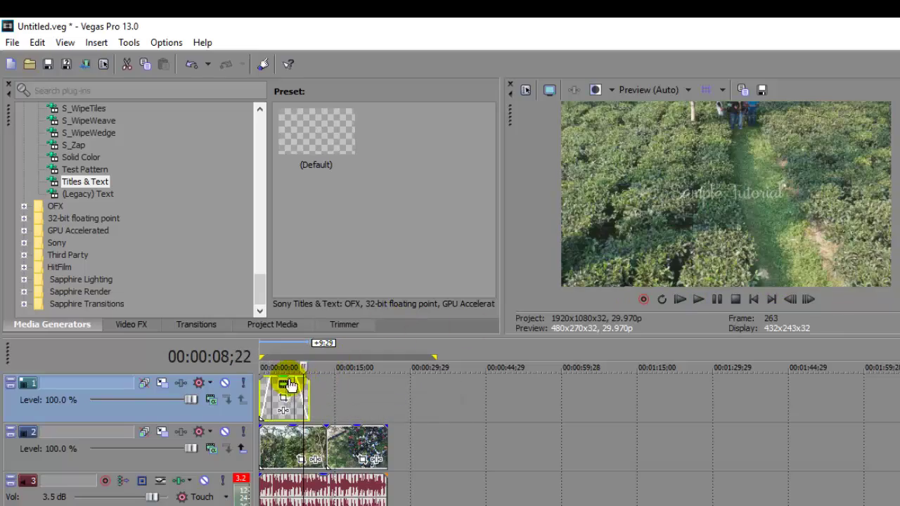
{"action": "key", "text": "space"}
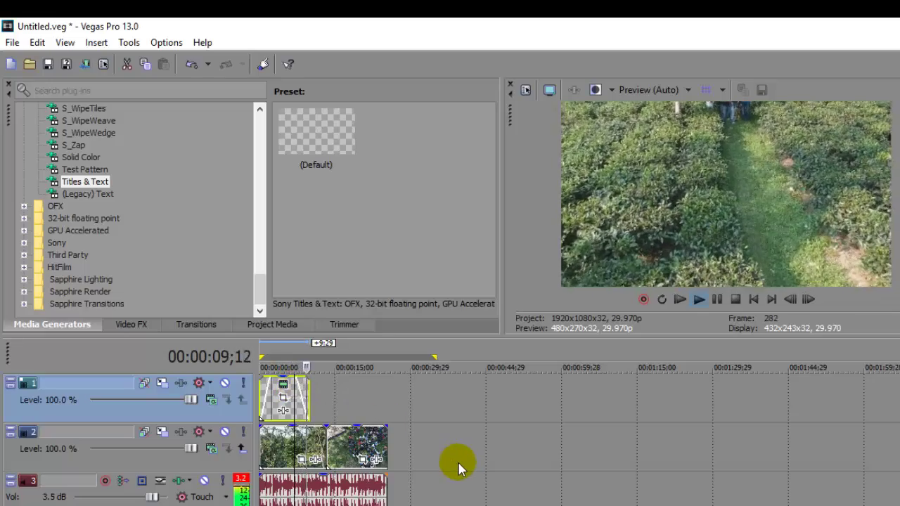
{"action": "key", "text": "space"}
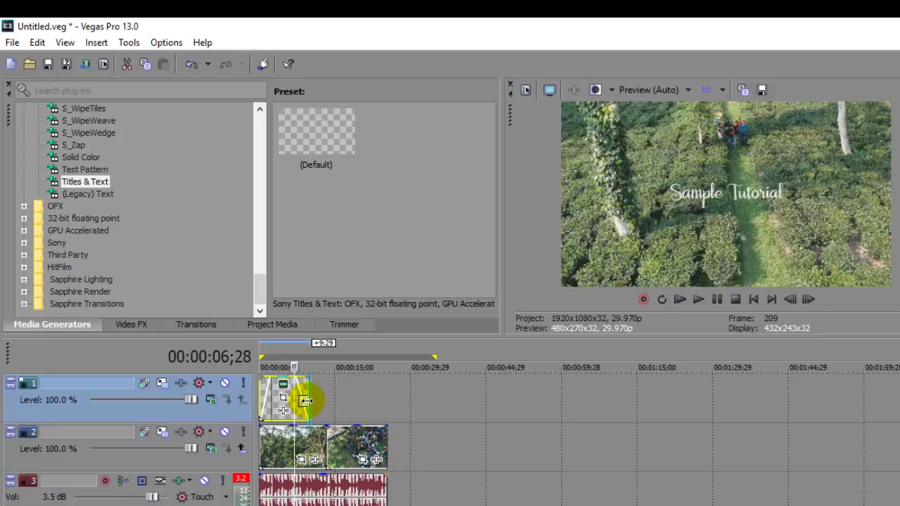
Shorten the title clip's end to 00:00:06;28, then stretch it back to 00:00:09;29.
{"action": "left_click_drag", "start_coordinate": [306, 401], "coordinate": [295, 398]}
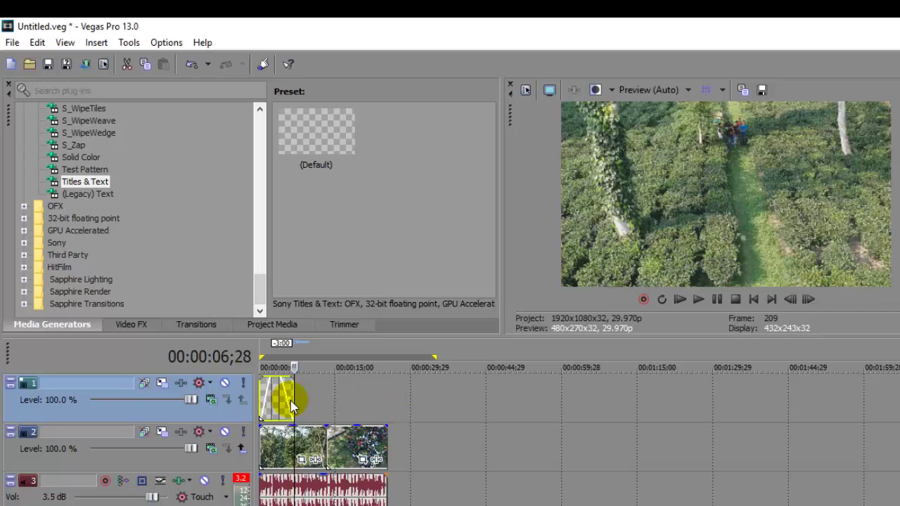
{"action": "left_click_drag", "start_coordinate": [293, 399], "coordinate": [361, 397]}
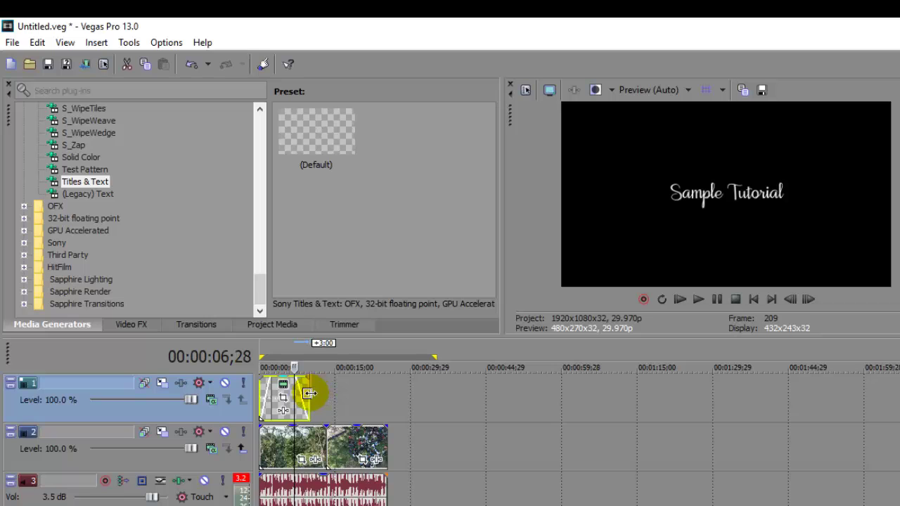
{"action": "left_click", "coordinate": [310, 443]}
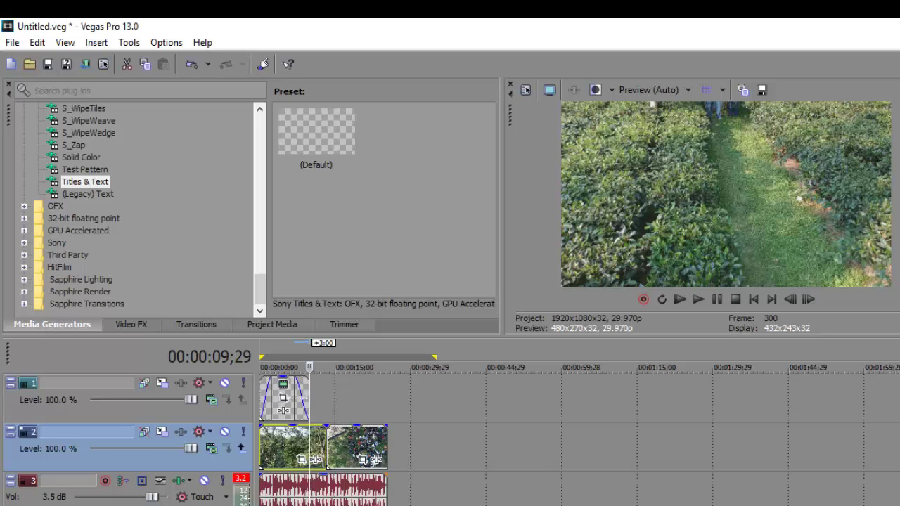
Add a fade-in with an offset of 00:00:08;01 and a fade-out to the music clip.
{"action": "left_click", "coordinate": [282, 496]}
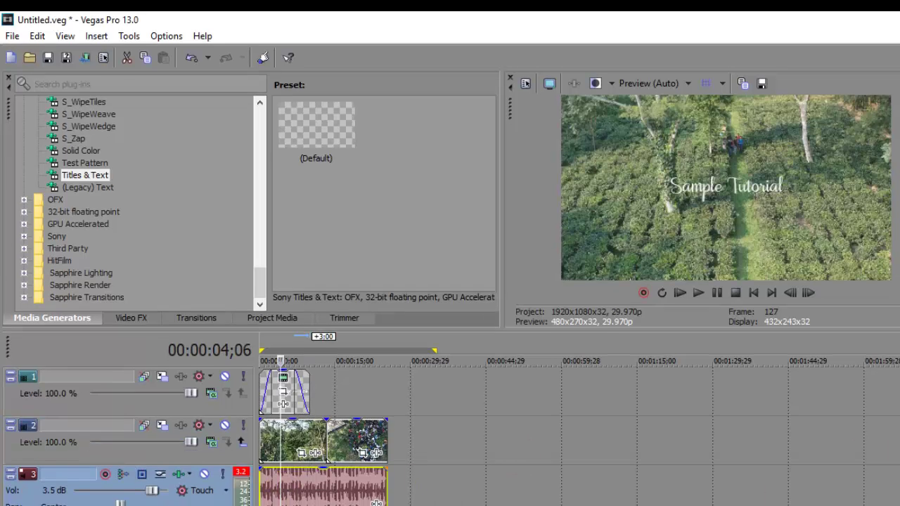
{"action": "scroll", "coordinate": [327, 412], "scroll_direction": "down", "scroll_amount": 2}
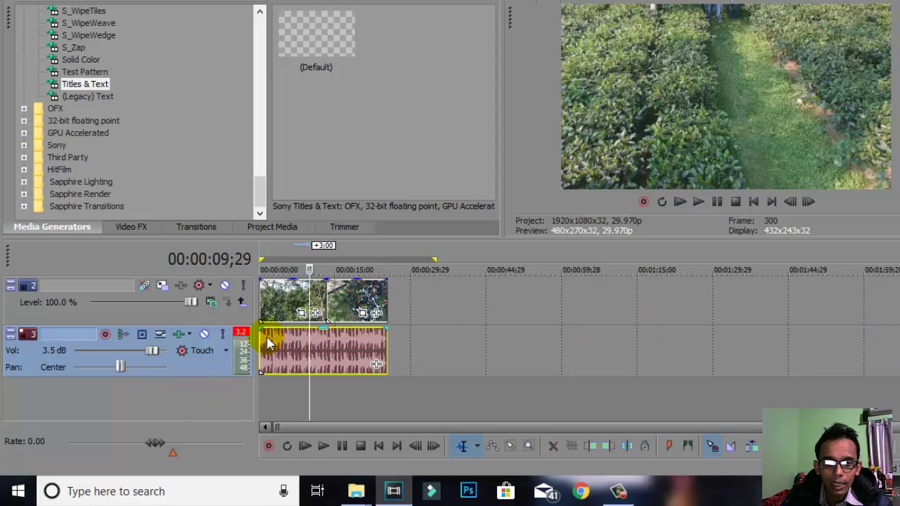
{"action": "left_click_drag", "start_coordinate": [260, 329], "coordinate": [281, 334]}
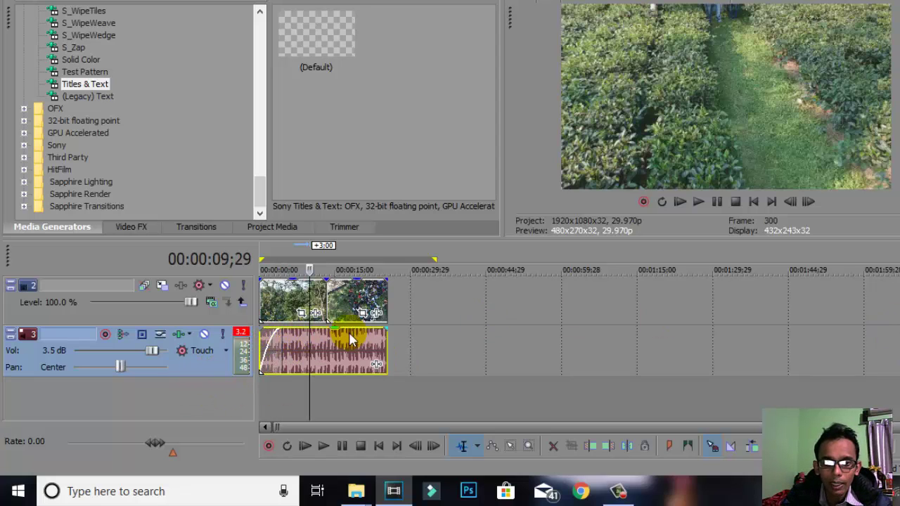
{"action": "left_click_drag", "start_coordinate": [385, 331], "coordinate": [353, 330]}
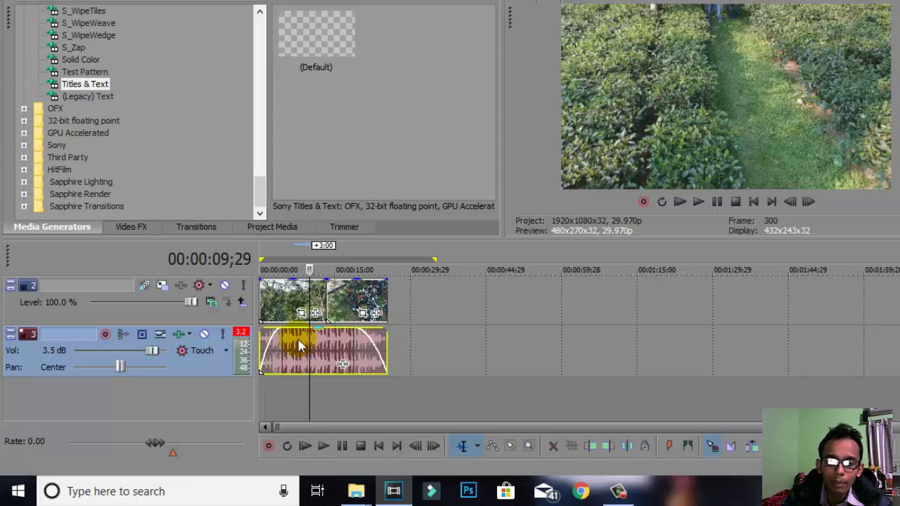
{"action": "left_click_drag", "start_coordinate": [281, 337], "coordinate": [299, 338]}
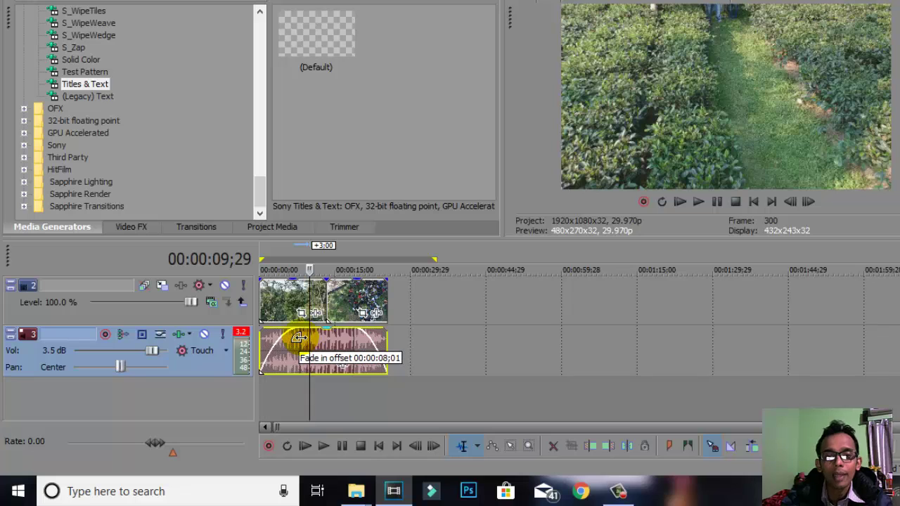
Lengthen the fade-out at the end of the music clip and play back that part.
{"action": "left_click", "coordinate": [363, 348]}
{"action": "key", "text": "space"}
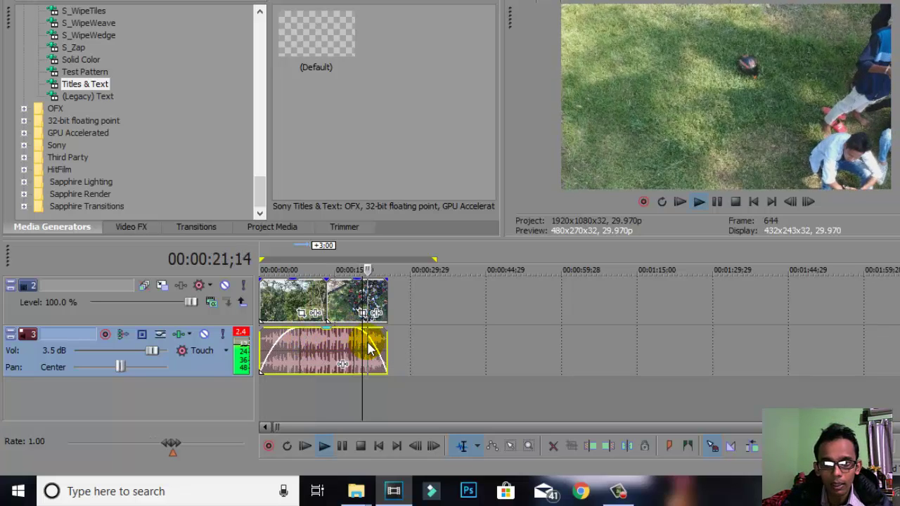
{"action": "left_click_drag", "start_coordinate": [370, 348], "coordinate": [343, 349]}
{"action": "key", "text": "space"}
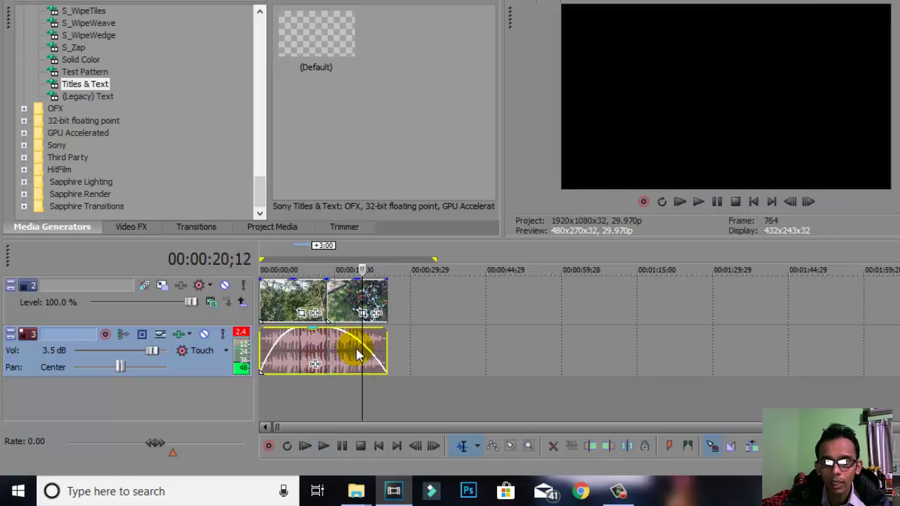
Try the default Dissolve transition at the cut between the two drone clips, play it back and undo it.
{"action": "left_click", "coordinate": [344, 302]}
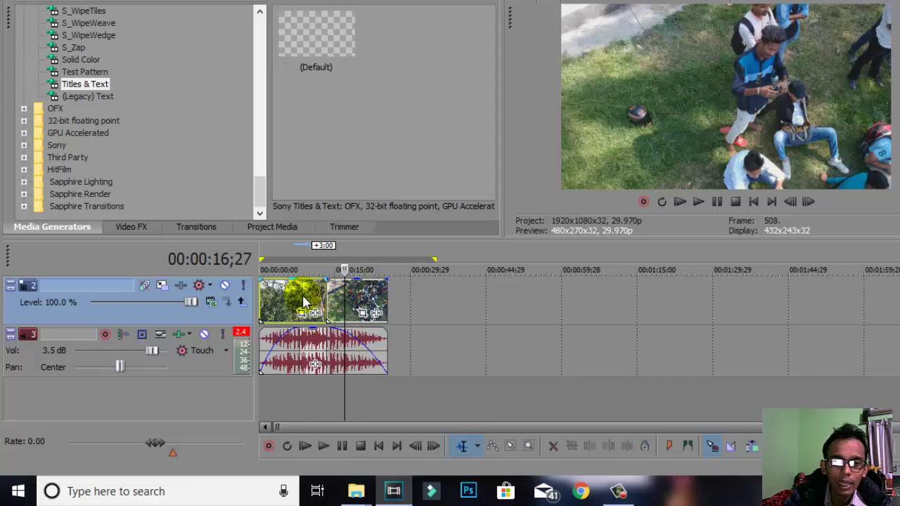
{"action": "left_click", "coordinate": [302, 303]}
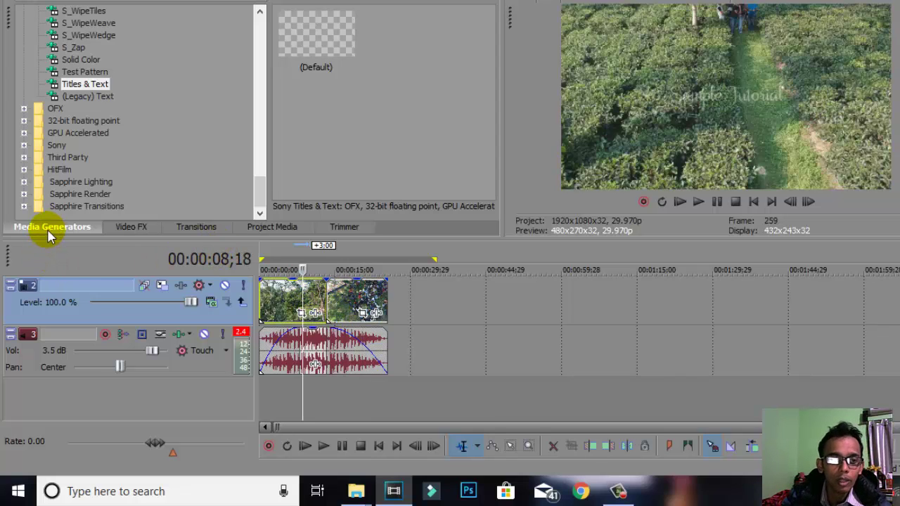
{"action": "left_click", "coordinate": [203, 226]}
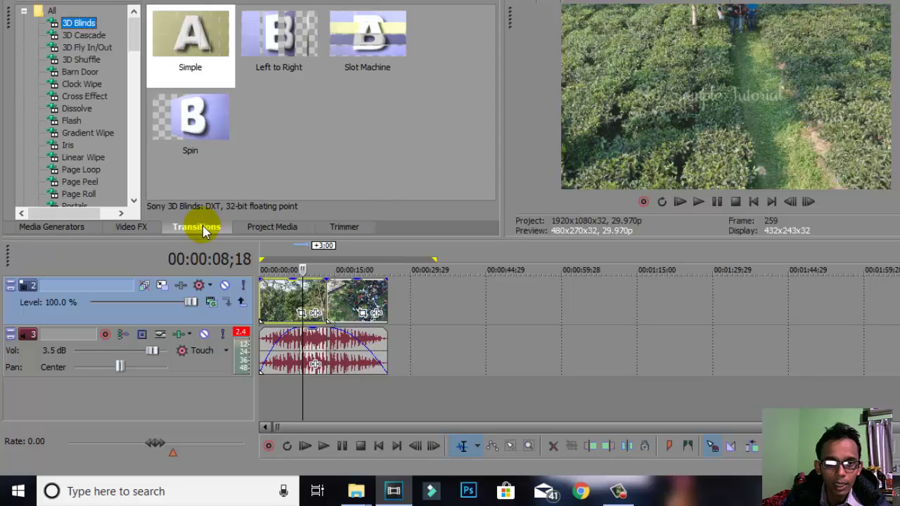
{"action": "left_click", "coordinate": [75, 111]}
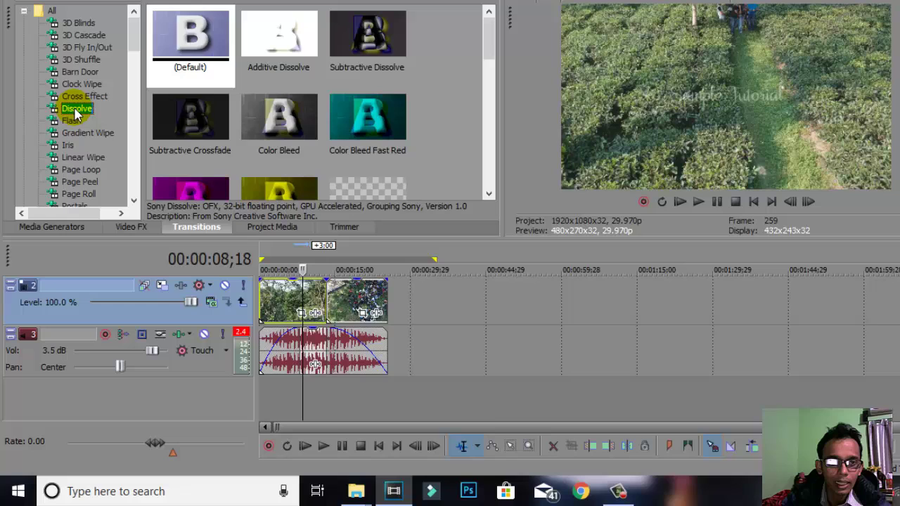
{"action": "left_click_drag", "start_coordinate": [76, 112], "coordinate": [325, 303]}
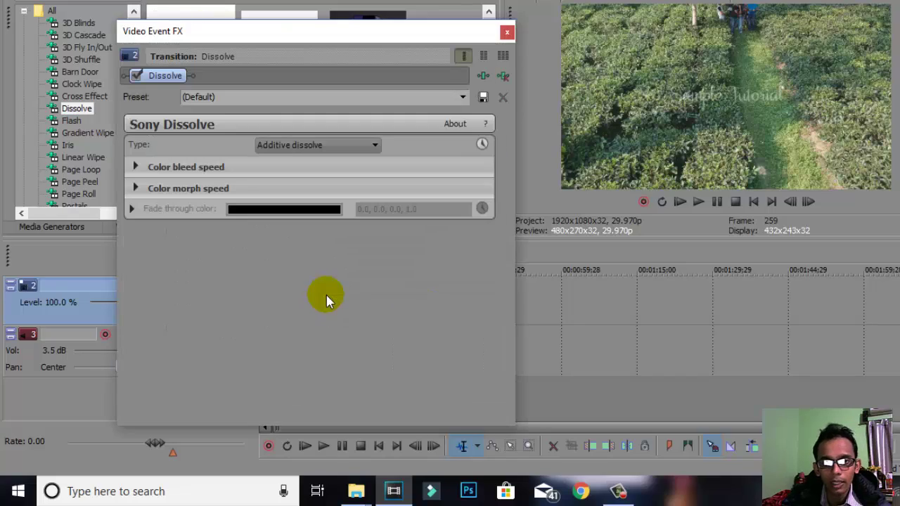
{"action": "left_click", "coordinate": [506, 32]}
{"action": "key", "text": "space"}
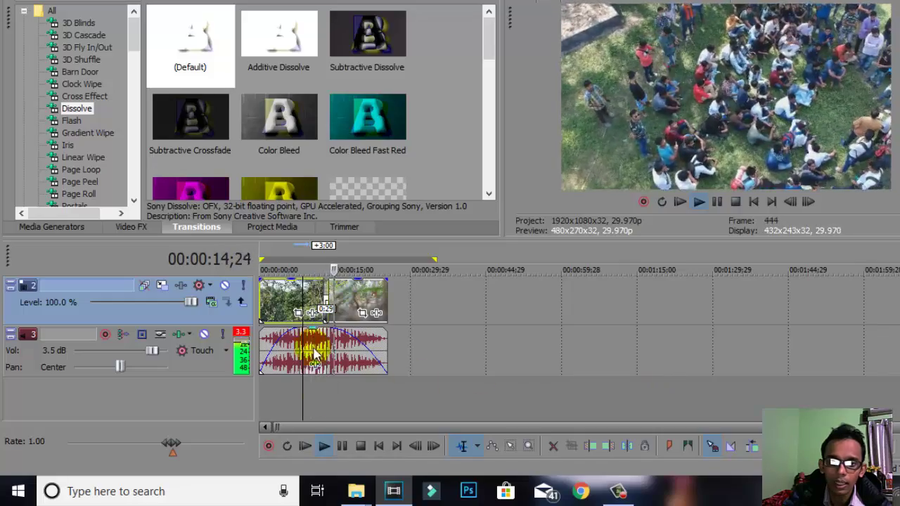
{"action": "key", "text": "space"}
{"action": "key", "text": "ctrl+z"}
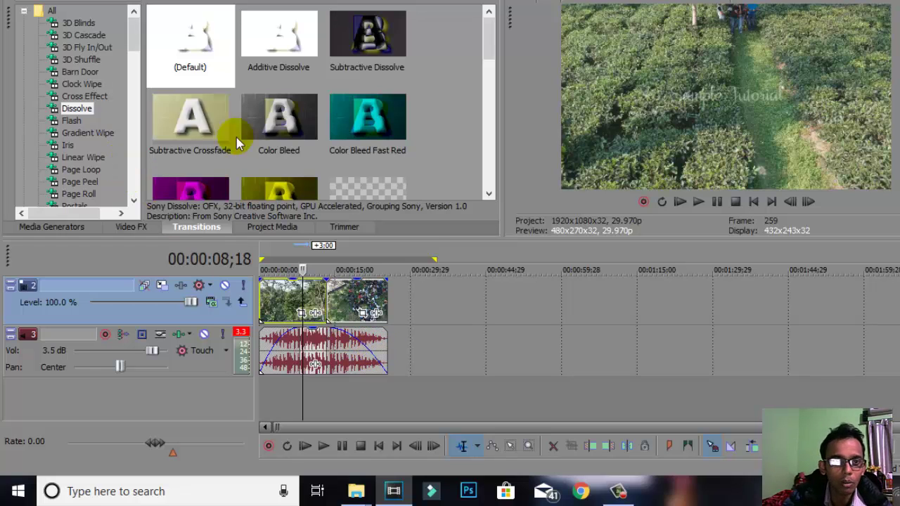
Apply the default Flash transition at the cut between the two drone clips and play it back.
{"action": "left_click", "coordinate": [71, 120]}
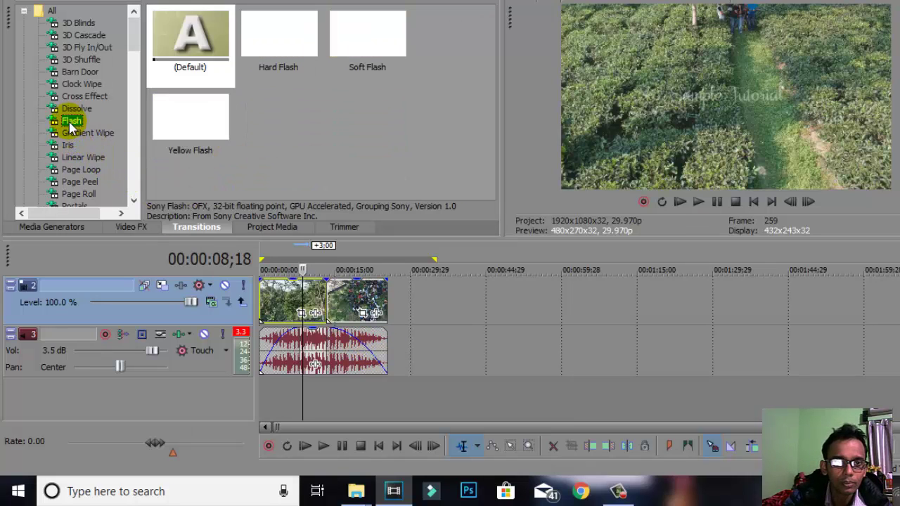
{"action": "left_click_drag", "start_coordinate": [200, 38], "coordinate": [326, 301]}
{"action": "left_click", "coordinate": [508, 31]}
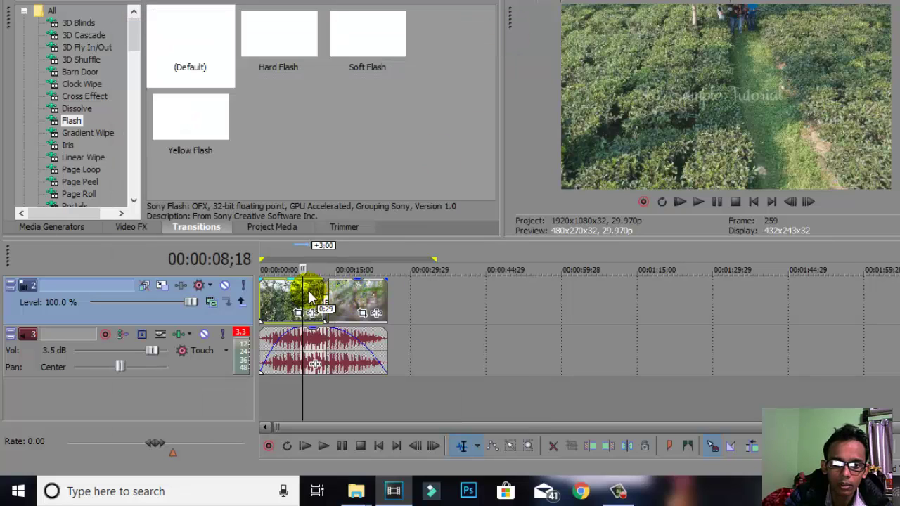
{"action": "key", "text": "space"}
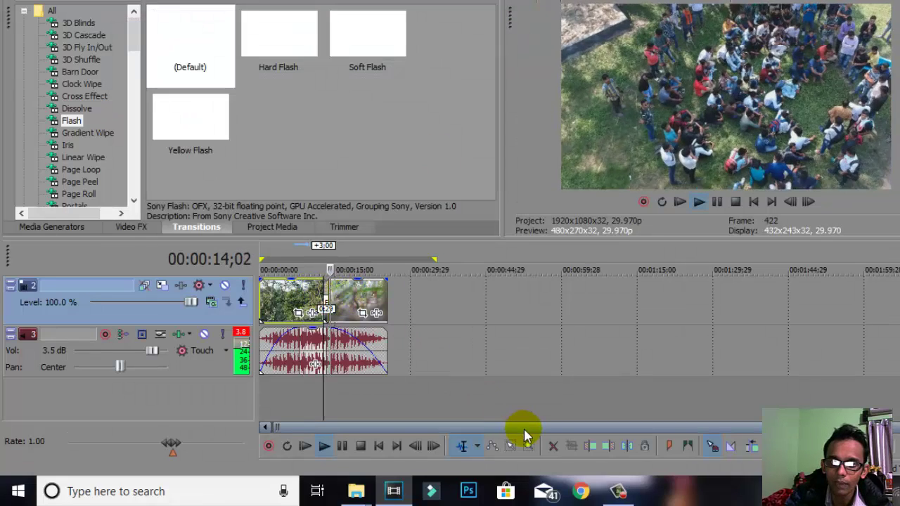
Lengthen the Flash transition between the drone clips to an offset of 00:00:02;16 and play it back.
{"action": "key", "text": "space"}
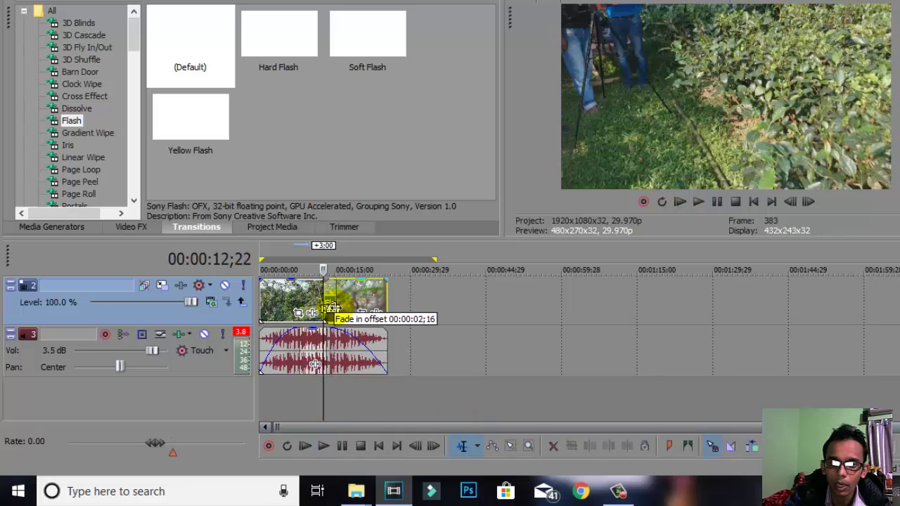
{"action": "key", "text": "space"}
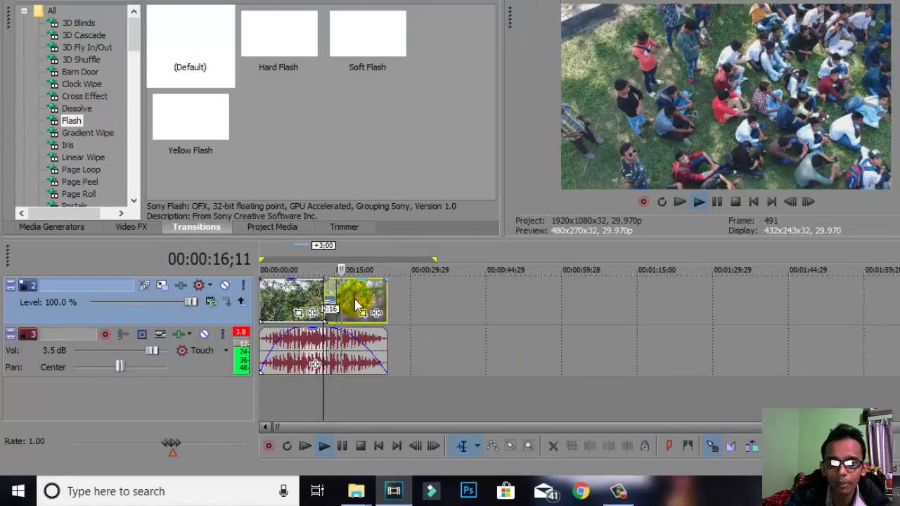
{"action": "left_click", "coordinate": [353, 304]}
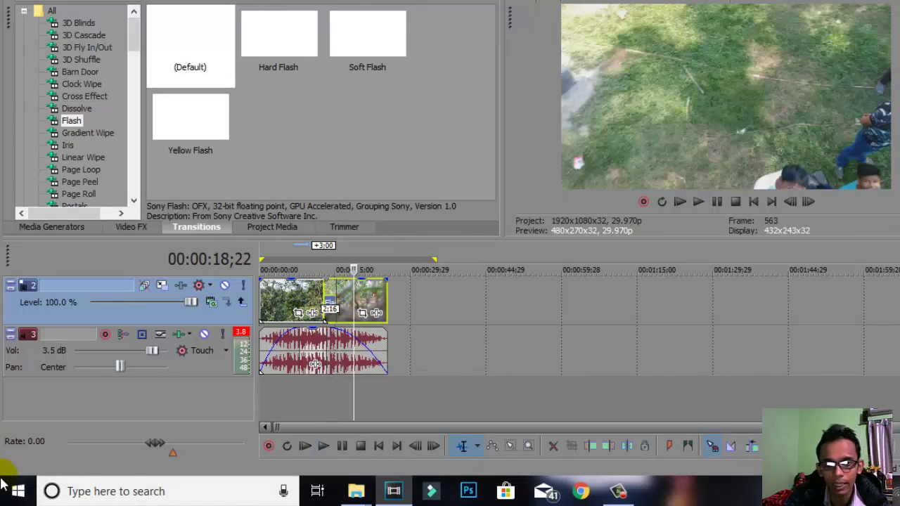
{"action": "left_click", "coordinate": [293, 300]}
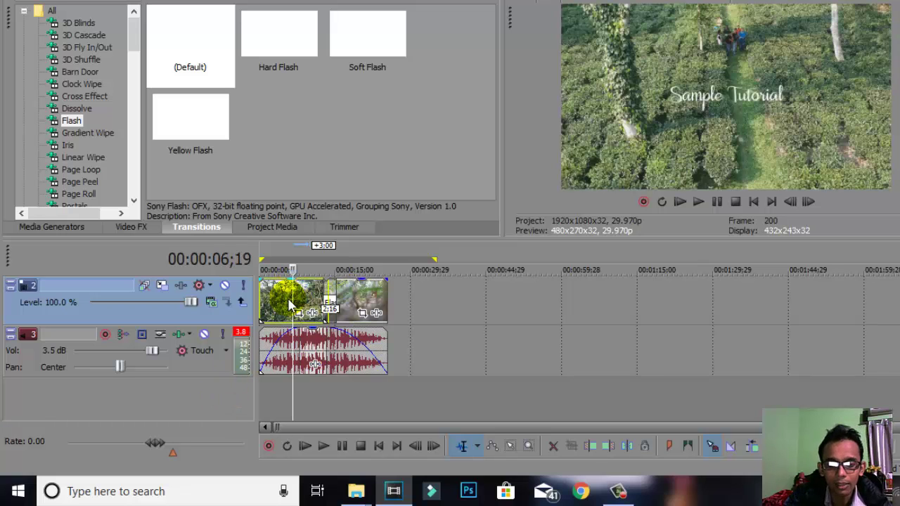
{"action": "left_click", "coordinate": [362, 301]}
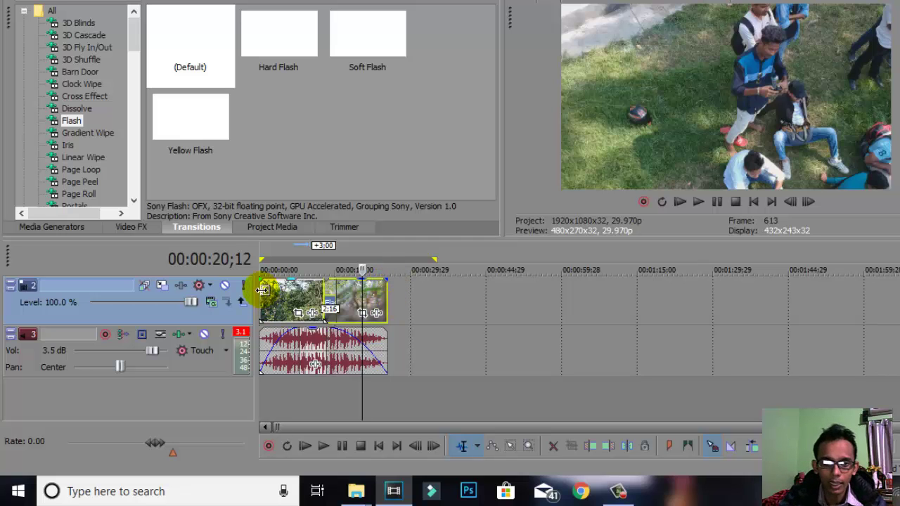
Add a short fade-in to the start of the first drone clip and play it from the beginning.
{"action": "key", "text": "ctrl+Home"}
{"action": "key", "text": "space"}
{"action": "key", "text": "space"}
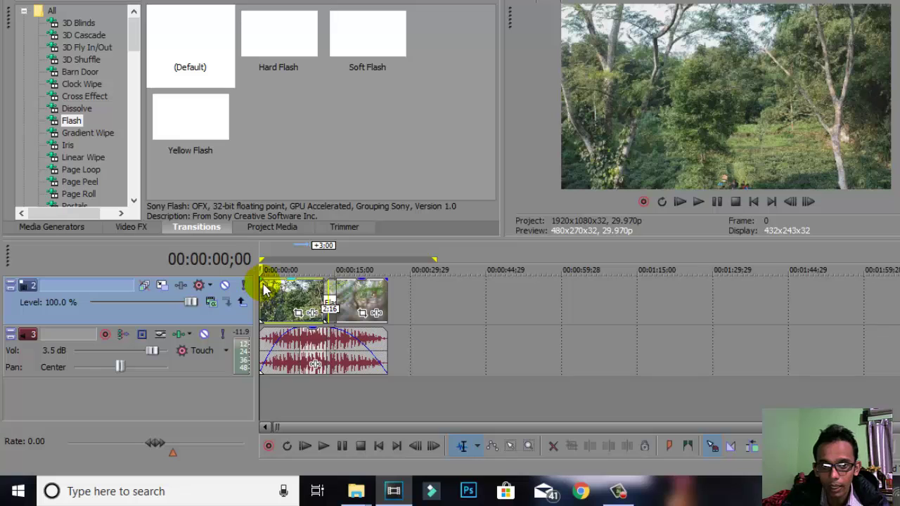
{"action": "left_click_drag", "start_coordinate": [260, 282], "coordinate": [269, 282]}
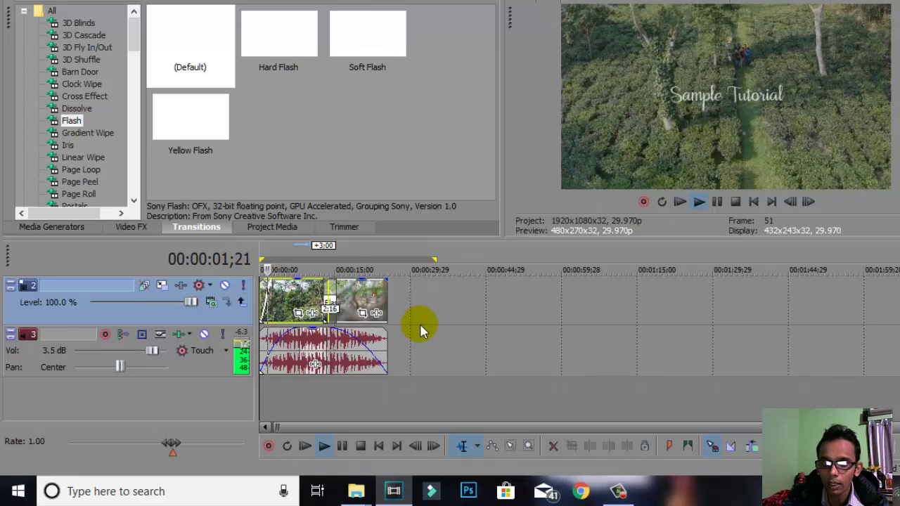
{"action": "key", "text": "space"}
{"action": "key", "text": "space"}
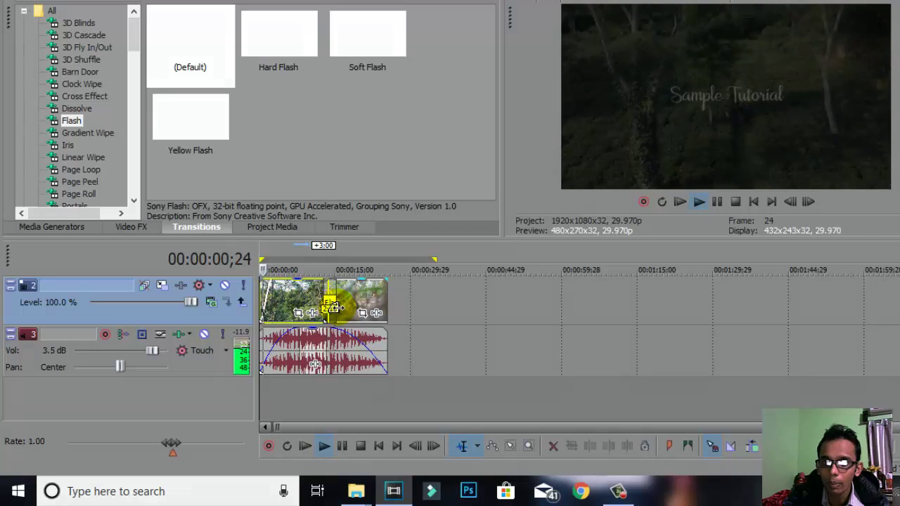
Add a fade-out to the end of the second drone clip and play back the ending.
{"action": "left_click", "coordinate": [360, 301]}
{"action": "left_click_drag", "start_coordinate": [386, 279], "coordinate": [367, 279]}
{"action": "key", "text": "space"}
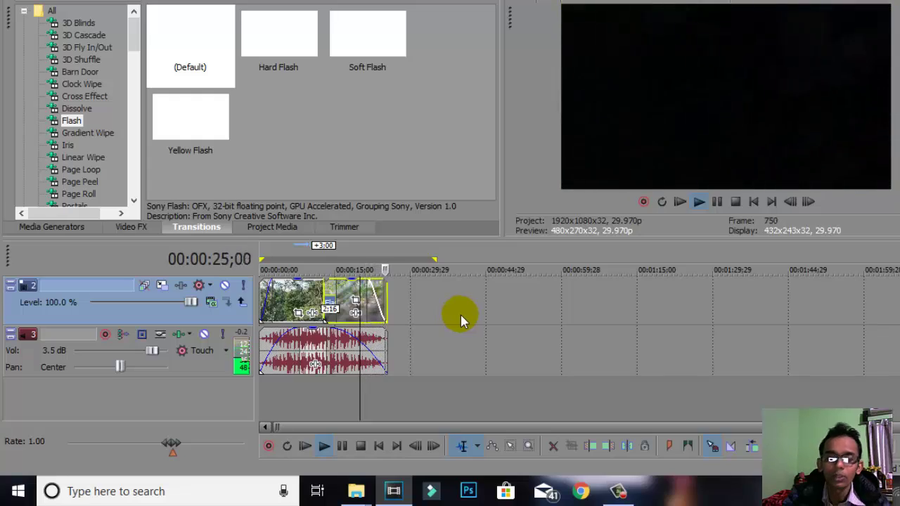
{"action": "key", "text": "space"}
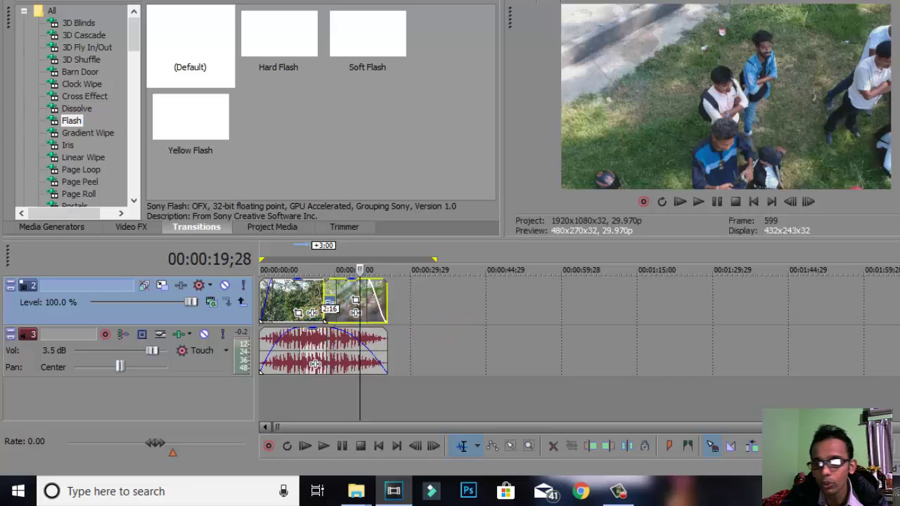
Apply the default Color Balance effect to the second drone clip with Red 0.065, Green 0.092 and Blue 0.058.
{"action": "scroll", "coordinate": [450, 330], "scroll_direction": "up", "scroll_amount": 1}
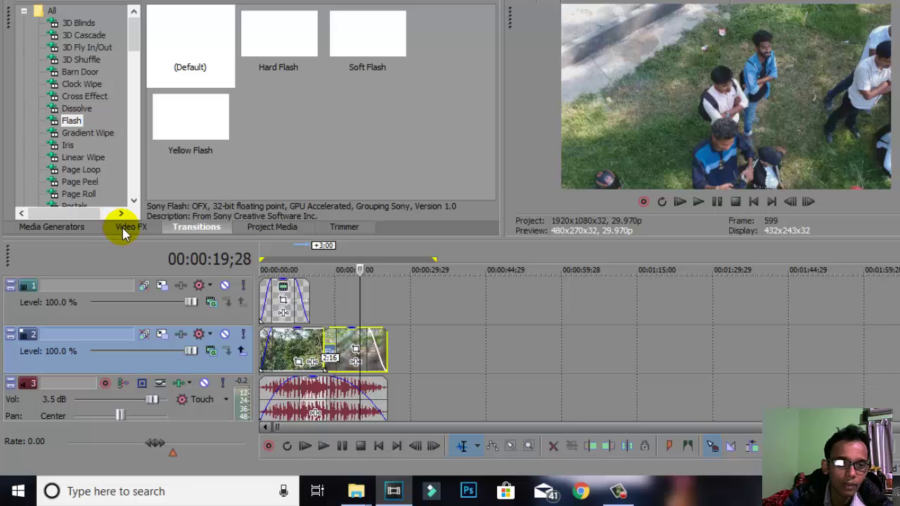
{"action": "left_click", "coordinate": [127, 227]}
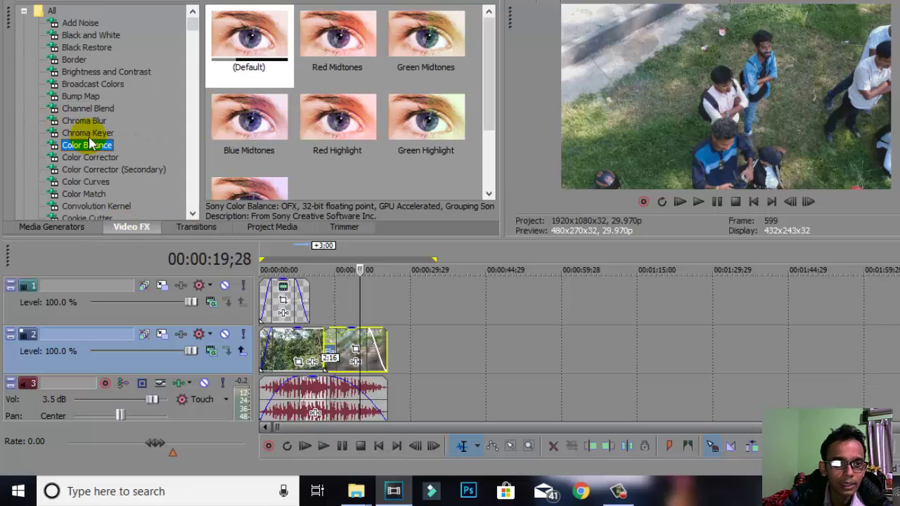
{"action": "left_click_drag", "start_coordinate": [90, 152], "coordinate": [345, 345]}
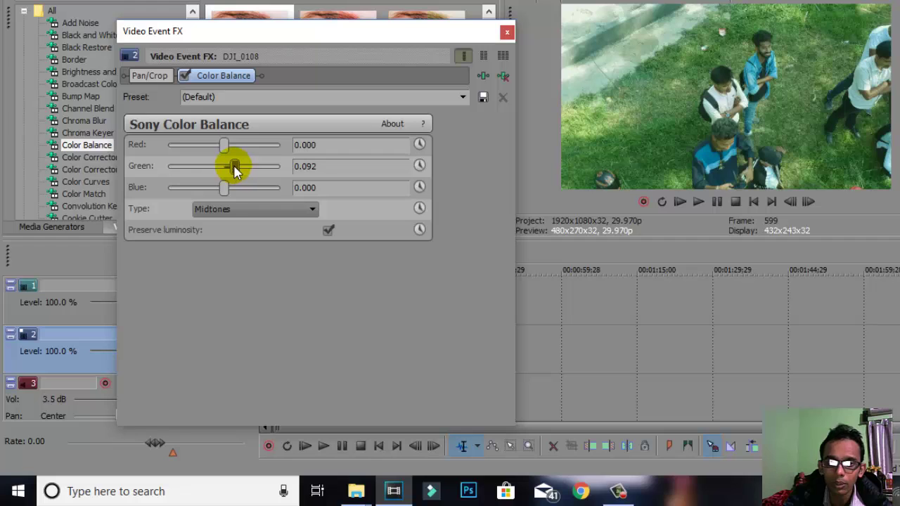
{"action": "left_click", "coordinate": [232, 146]}
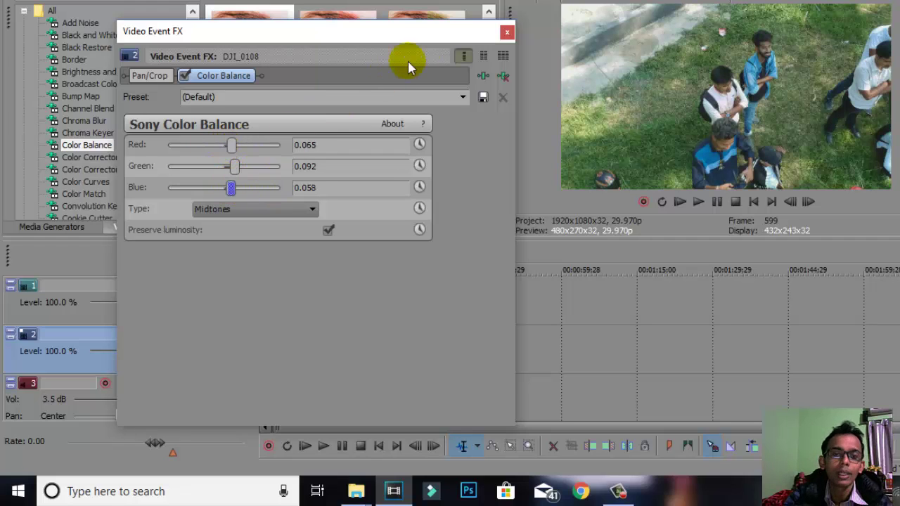
{"action": "left_click", "coordinate": [507, 33]}
Add the default Color Corrector effect to the first drone clip and preview a frame of that clip.
{"action": "left_click", "coordinate": [83, 180]}
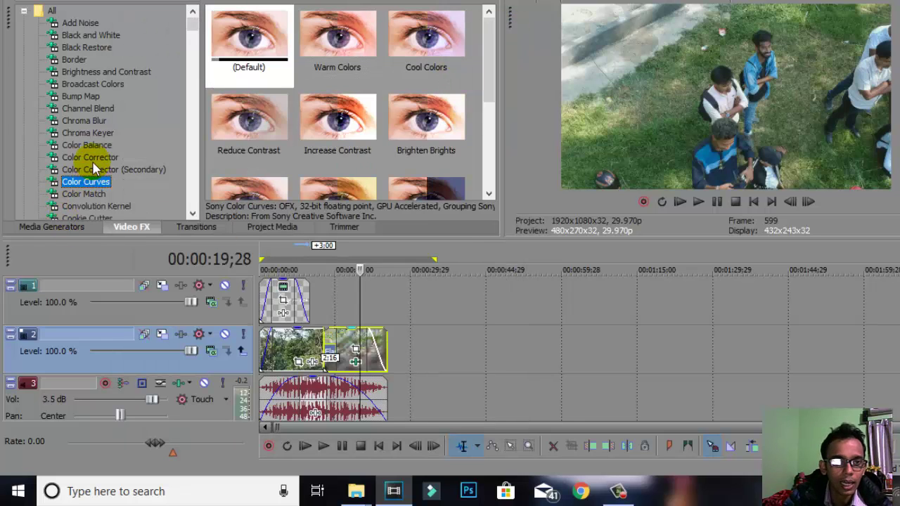
{"action": "left_click", "coordinate": [92, 159]}
{"action": "left_click_drag", "start_coordinate": [88, 170], "coordinate": [287, 346]}
{"action": "left_click_drag", "start_coordinate": [389, 49], "coordinate": [274, 1]}
{"action": "left_click_drag", "start_coordinate": [383, 92], "coordinate": [385, 111]}
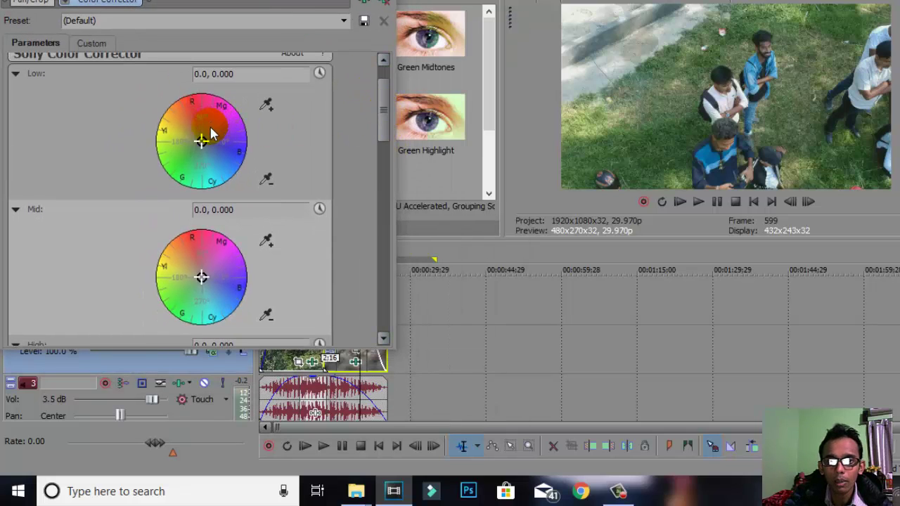
{"action": "left_click", "coordinate": [273, 331]}
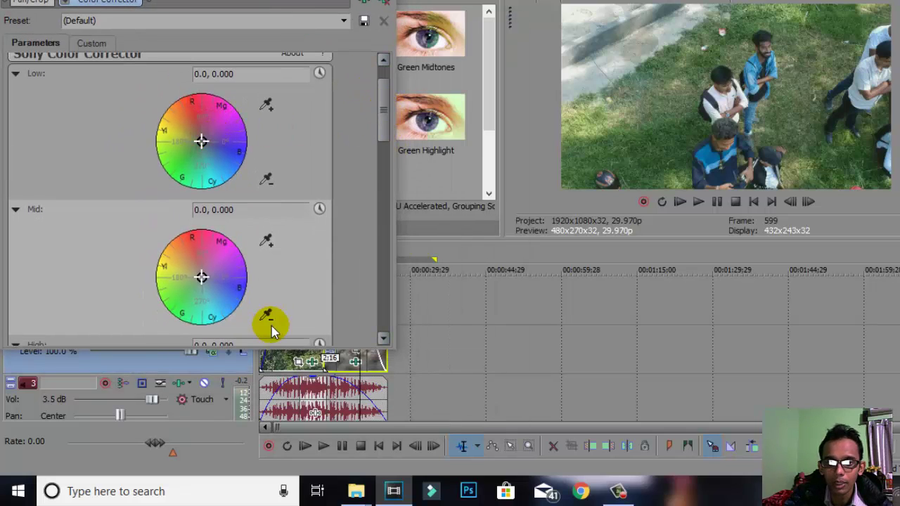
{"action": "left_click", "coordinate": [283, 367]}
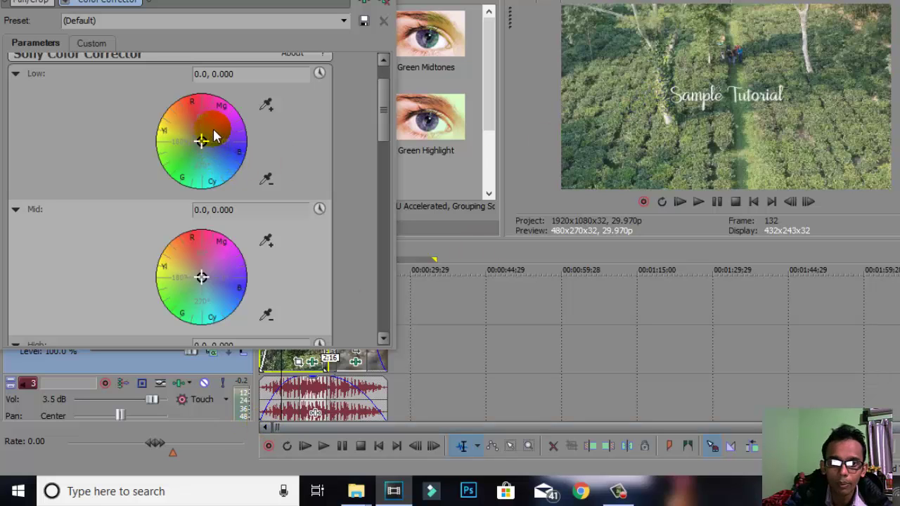
Set the Color Corrector's Low wheel to 32.83, 0.6149, the Mid wheel to 296.1, 0.2651 and the High wheel to 342.39, 0.2623.
{"action": "left_click", "coordinate": [213, 129]}
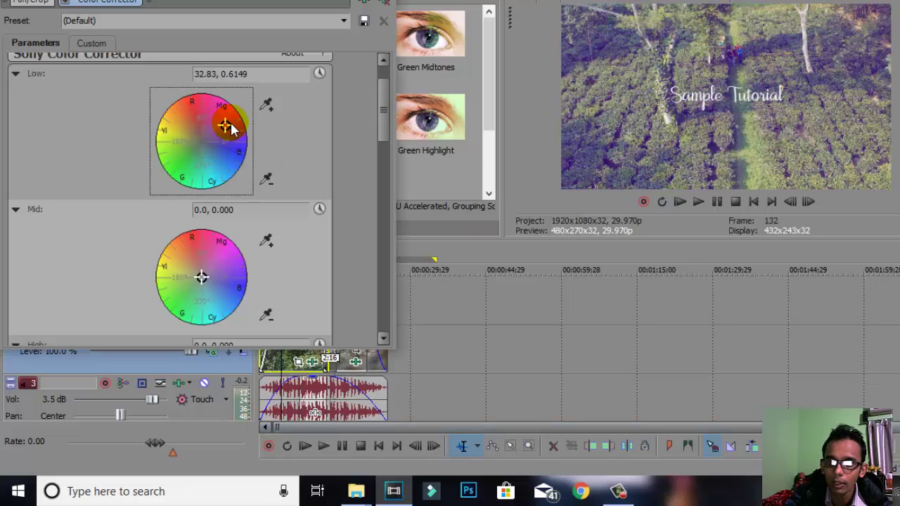
{"action": "left_click", "coordinate": [211, 276]}
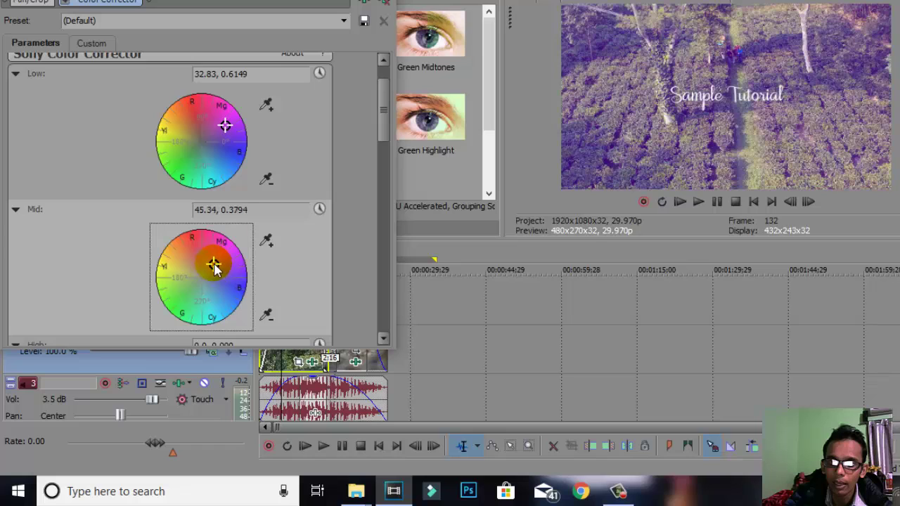
{"action": "left_click_drag", "start_coordinate": [200, 268], "coordinate": [199, 287]}
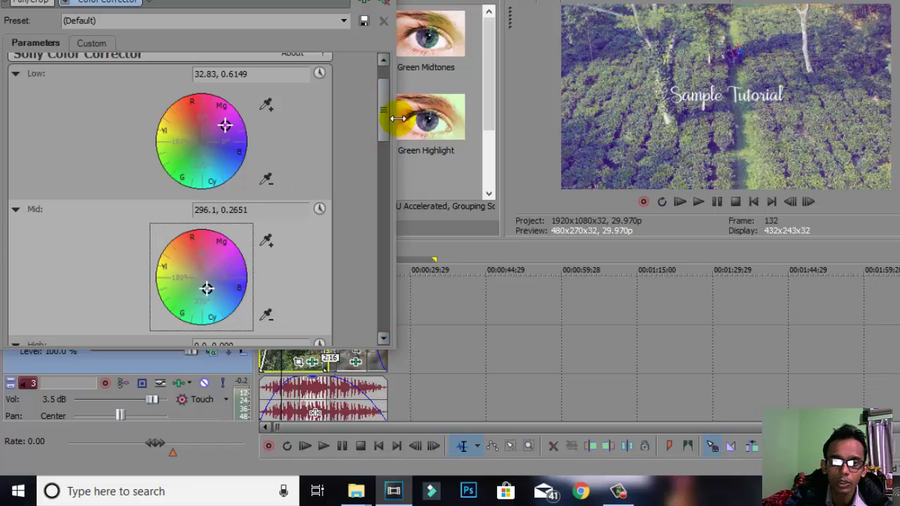
{"action": "left_click_drag", "start_coordinate": [385, 112], "coordinate": [332, 260]}
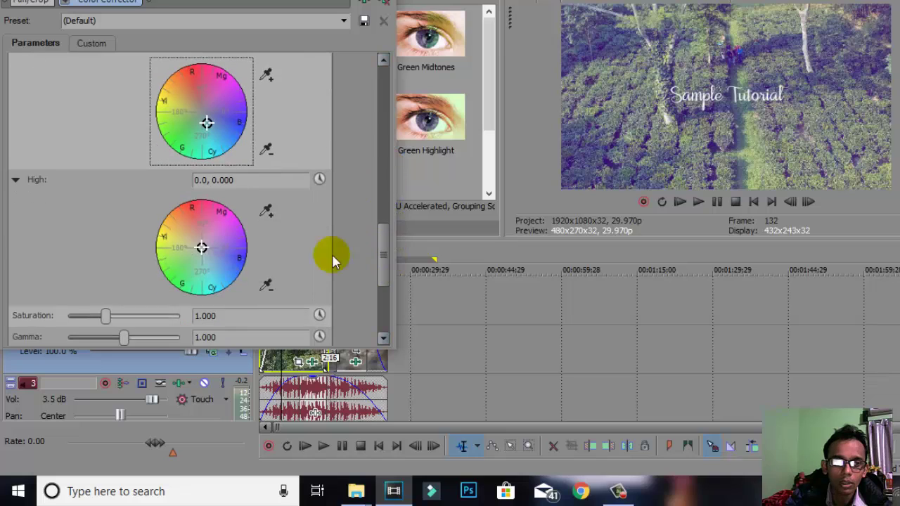
{"action": "left_click", "coordinate": [214, 254]}
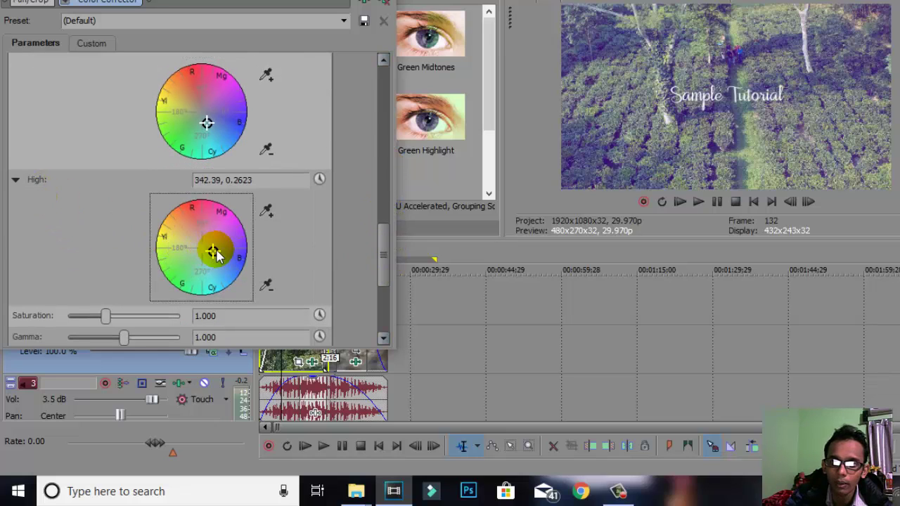
Close the Color Corrector settings and play back the color-corrected first drone clip.
{"action": "left_click", "coordinate": [384, 21]}
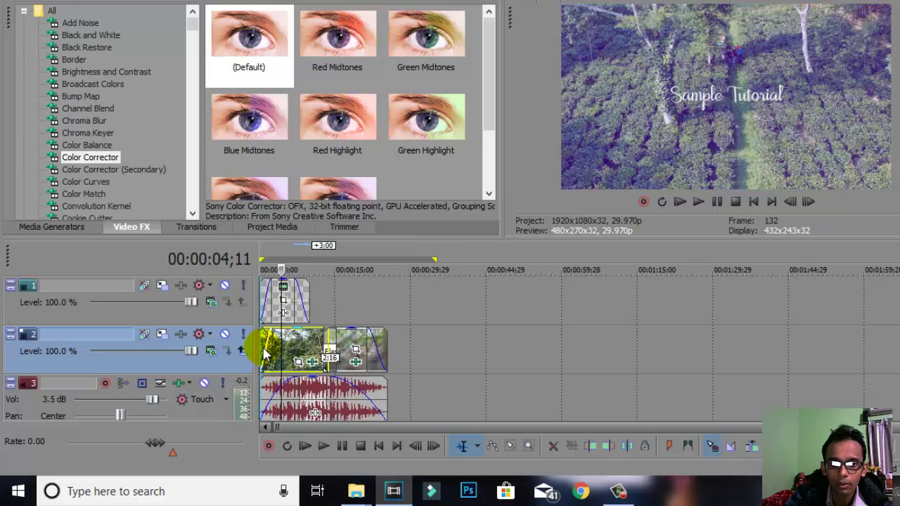
{"action": "key", "text": "space"}
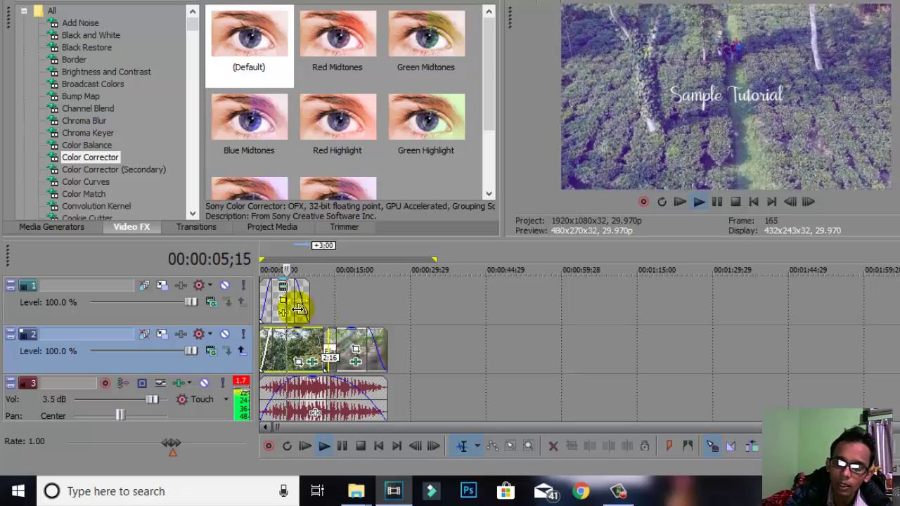
{"action": "key", "text": "space"}
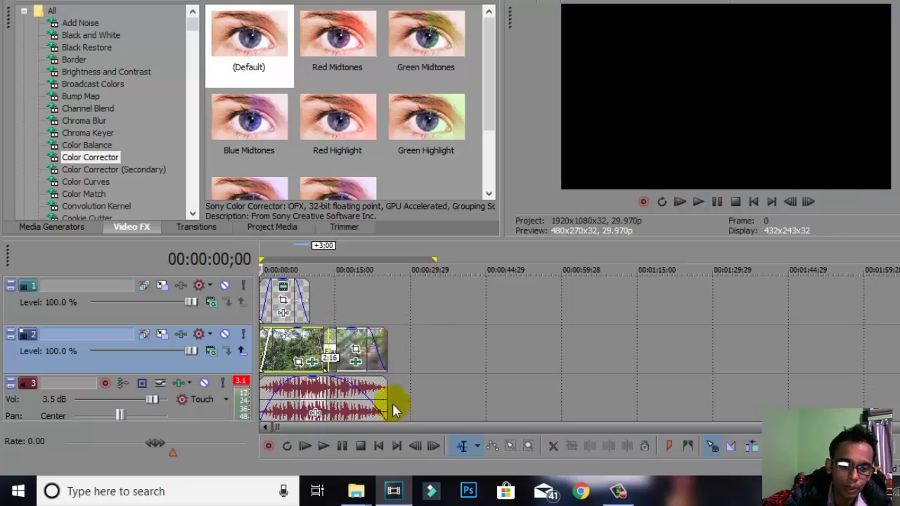
Place DJI_0101 from the DRONE2 folder on track 2, well past the existing clips, and preview it from 00:01:06;13.
{"action": "mouse_move", "coordinate": [365, 495]}
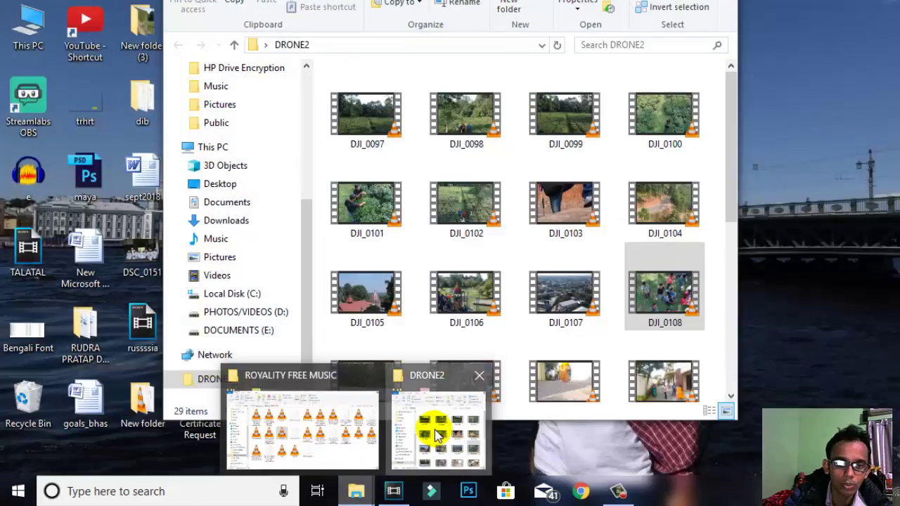
{"action": "left_click", "coordinate": [430, 428]}
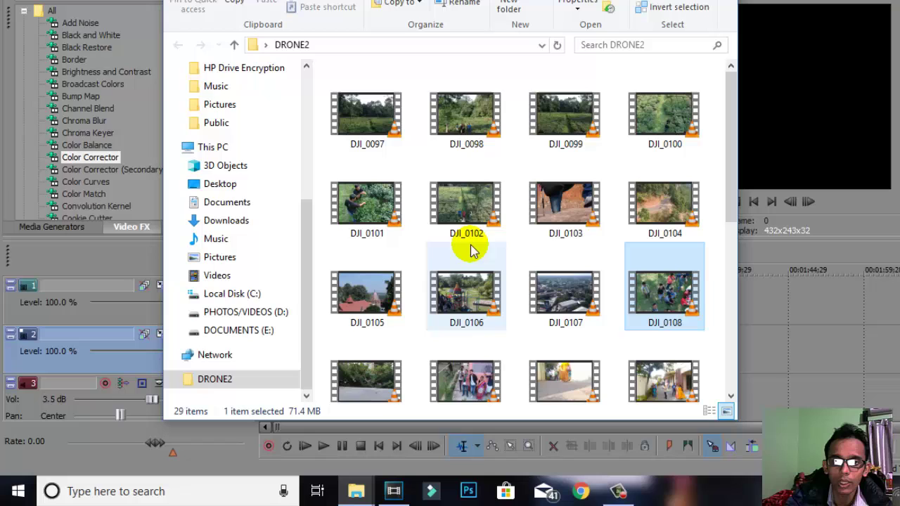
{"action": "left_click", "coordinate": [466, 210]}
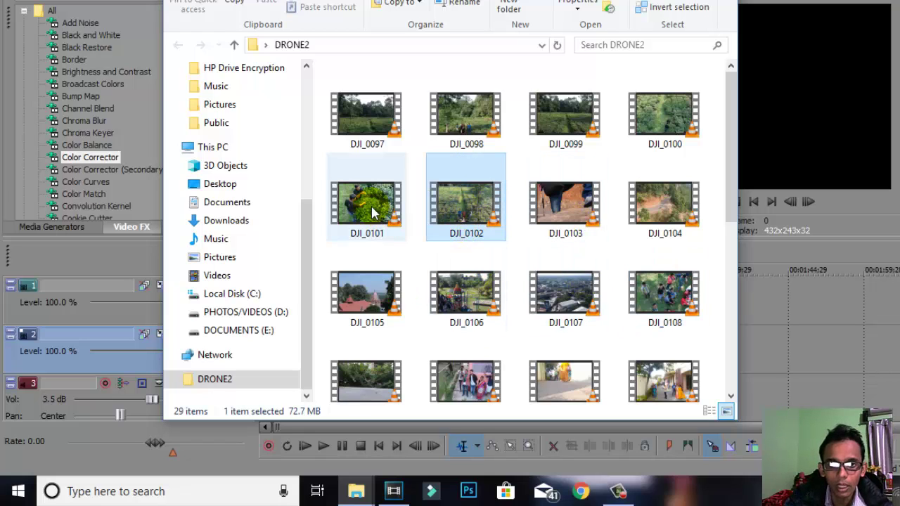
{"action": "left_click_drag", "start_coordinate": [373, 213], "coordinate": [519, 353]}
{"action": "left_click", "coordinate": [594, 346]}
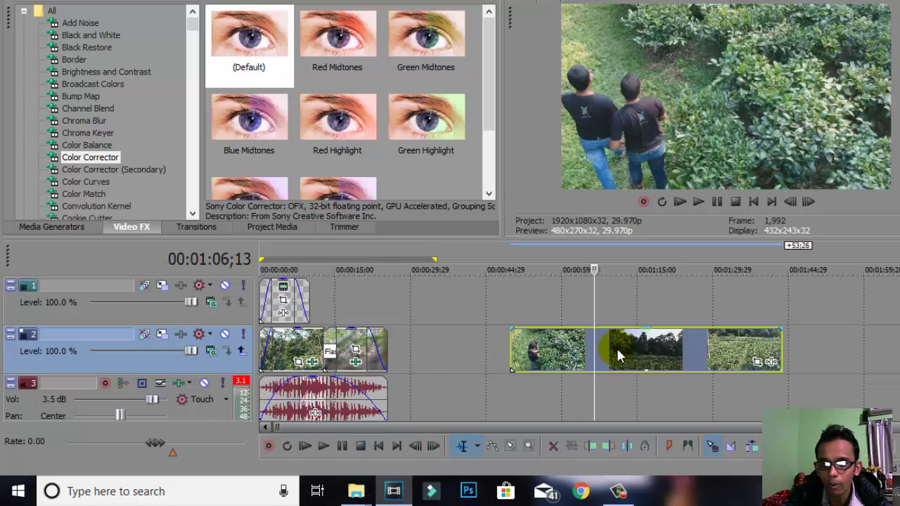
{"action": "key", "text": "space"}
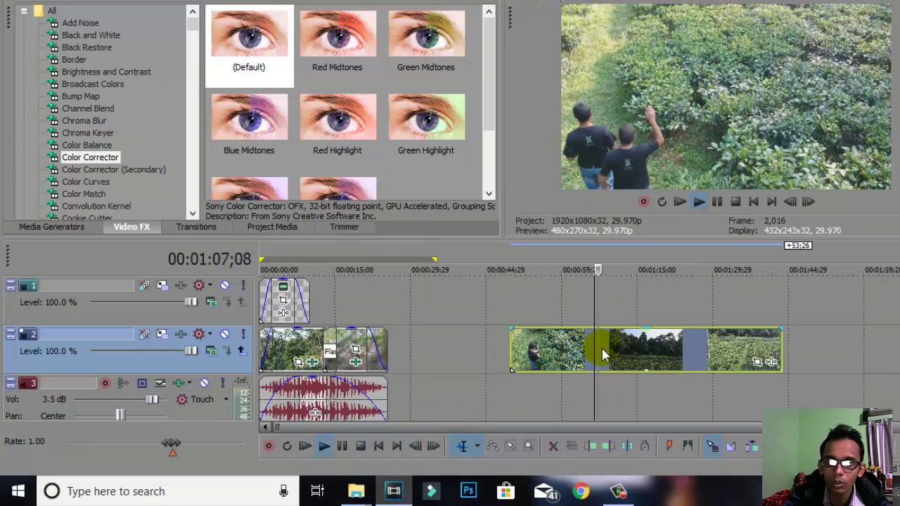
{"action": "key", "text": "space"}
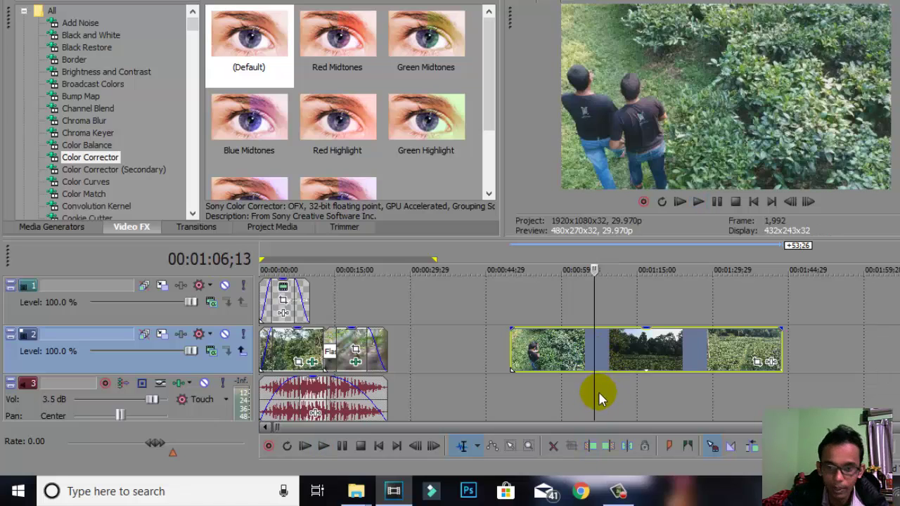
Split the newly added clip at 00:01:06;13 and 00:01:26;03 and delete the first and last pieces.
{"action": "key", "text": "s"}
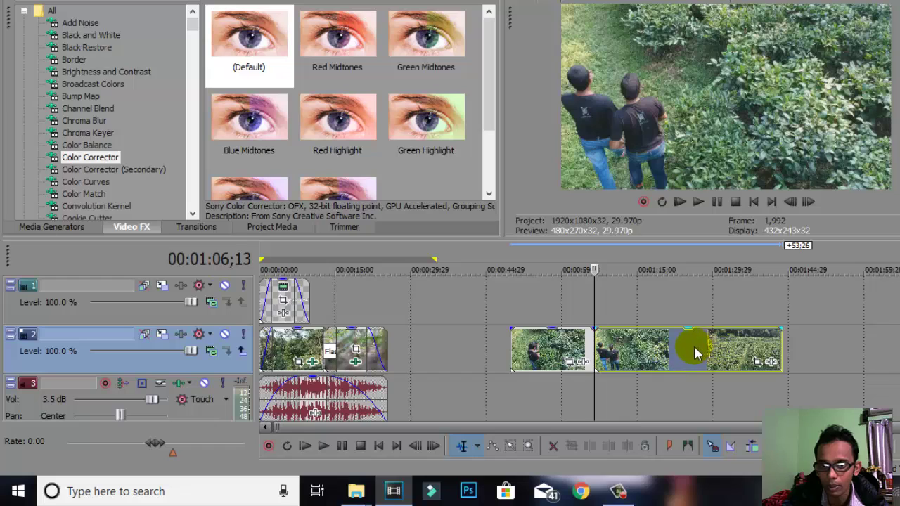
{"action": "left_click", "coordinate": [694, 345]}
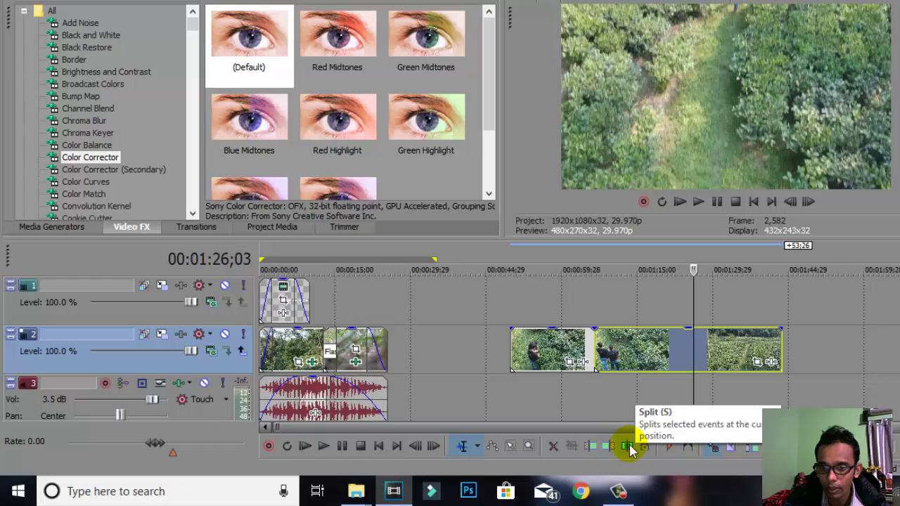
{"action": "key", "text": "s"}
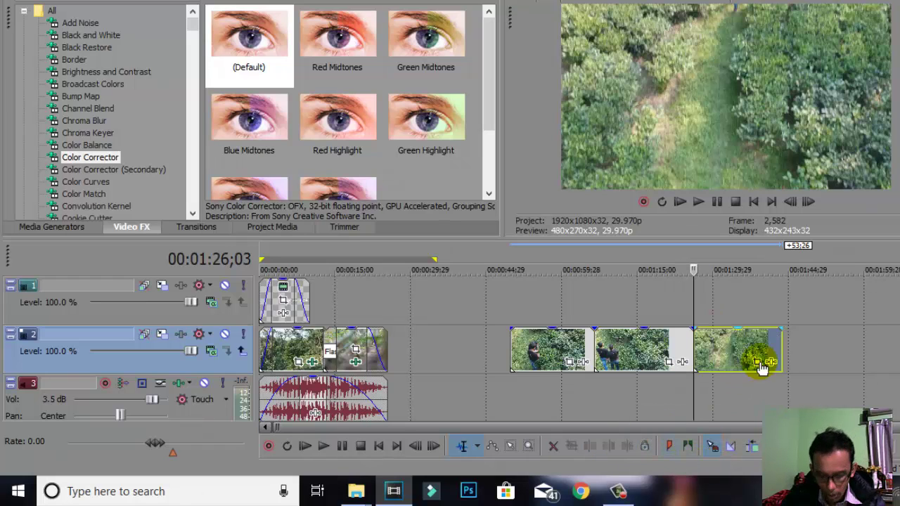
{"action": "key", "text": "Delete"}
{"action": "left_click", "coordinate": [568, 349]}
{"action": "key", "text": "Delete"}
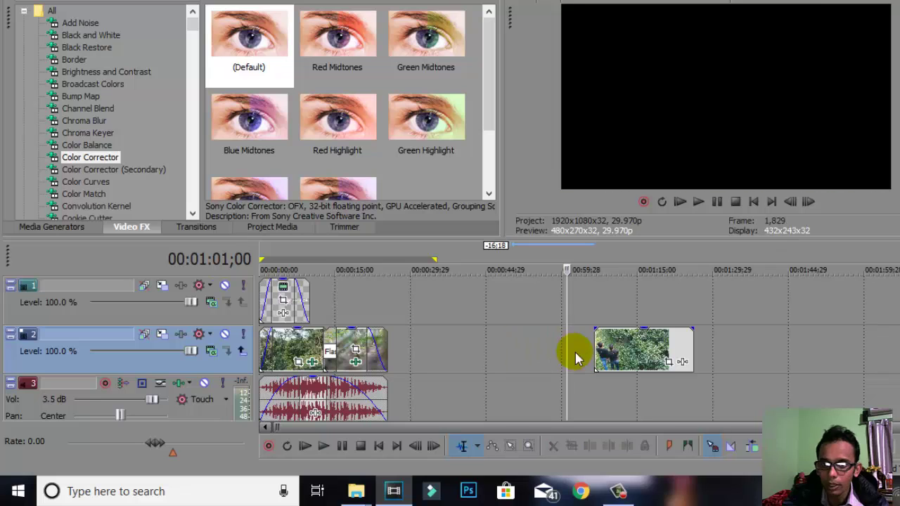
Trim the end of the remaining sample clip to 00:01:12;24 and return the playhead to its start.
{"action": "left_click", "coordinate": [597, 346]}
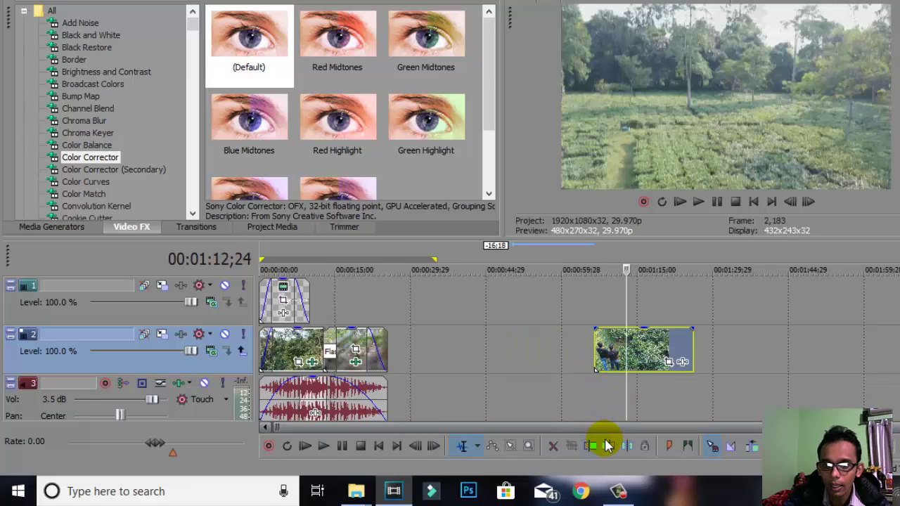
{"action": "left_click", "coordinate": [606, 445]}
{"action": "left_click", "coordinate": [597, 337]}
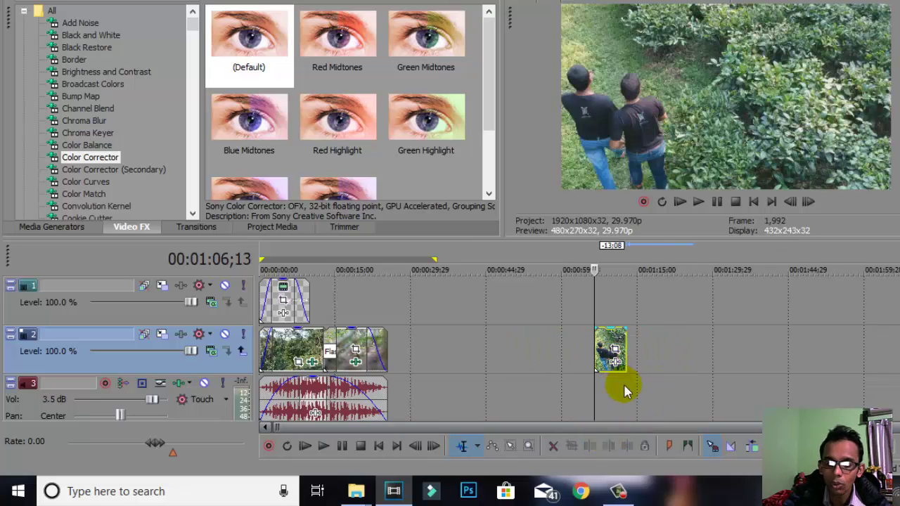
Slow the sample clip down by time-stretching its end 10:21 and a further 8:10, playing back the result.
{"action": "left_click", "coordinate": [625, 338]}
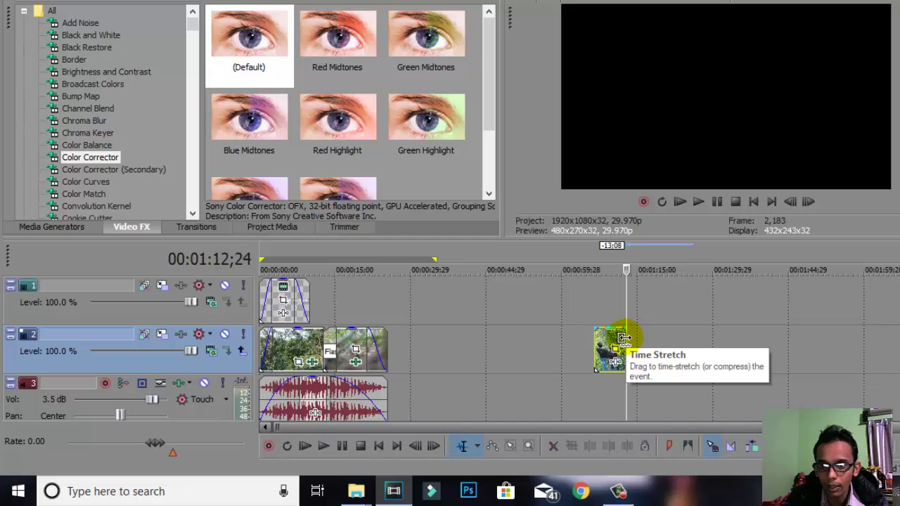
{"action": "left_click_drag", "start_coordinate": [623, 338], "coordinate": [678, 344]}
{"action": "left_click", "coordinate": [595, 346]}
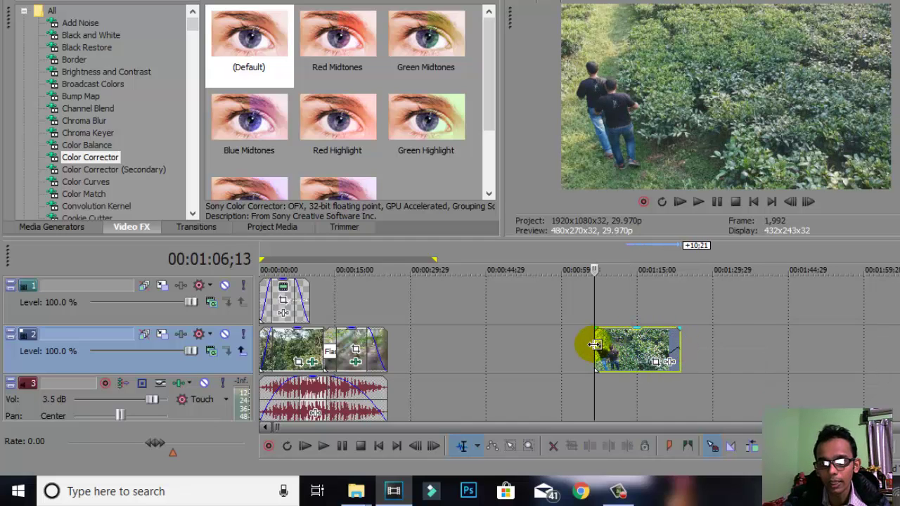
{"action": "key", "text": "space"}
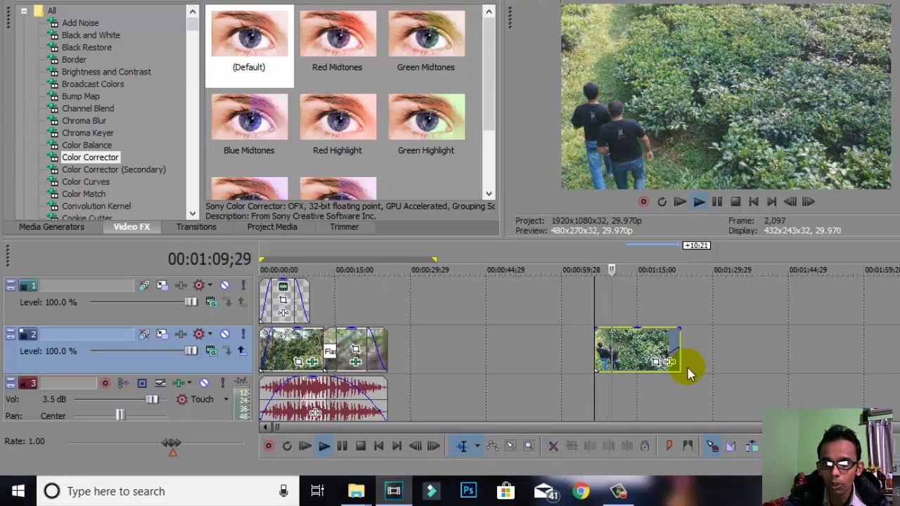
{"action": "left_click_drag", "start_coordinate": [679, 348], "coordinate": [721, 353]}
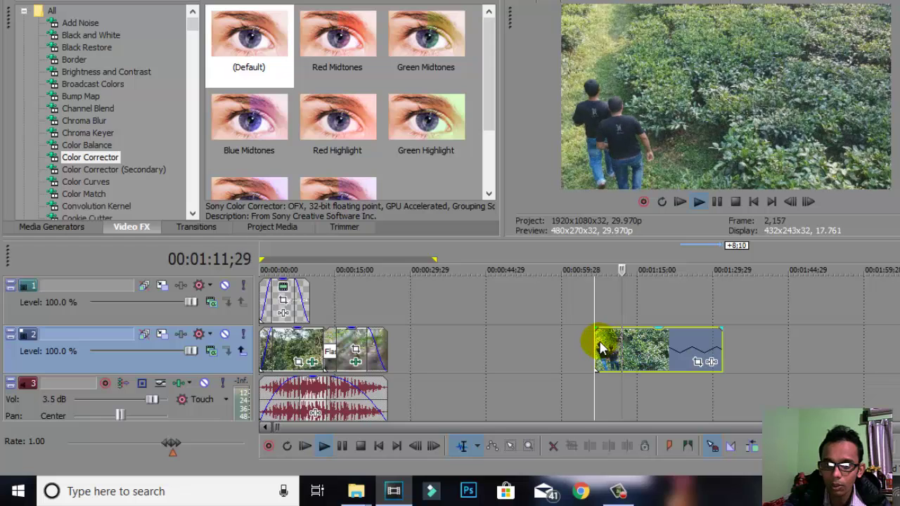
{"action": "key", "text": "space"}
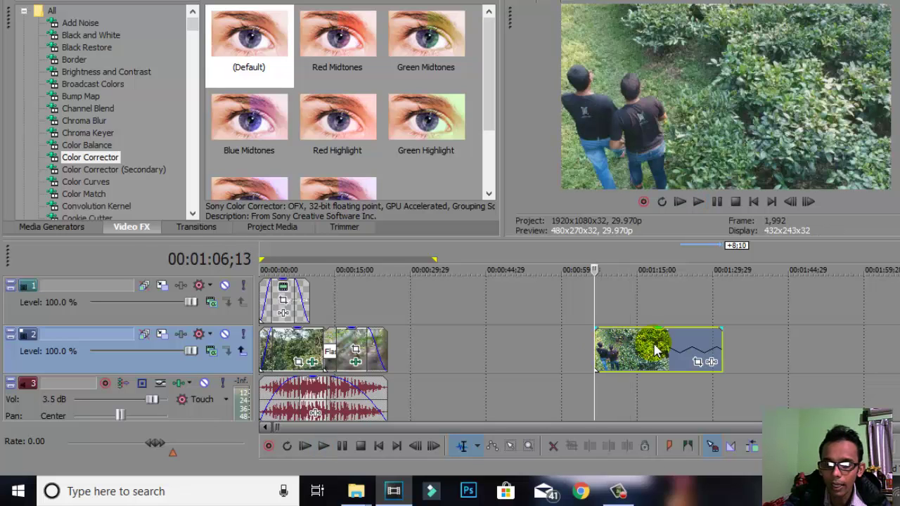
Speed the sample clip up by time-compressing its end by 23:22, play it back, and remove it from track 2.
{"action": "left_click_drag", "start_coordinate": [721, 345], "coordinate": [602, 353]}
{"action": "key", "text": "space"}
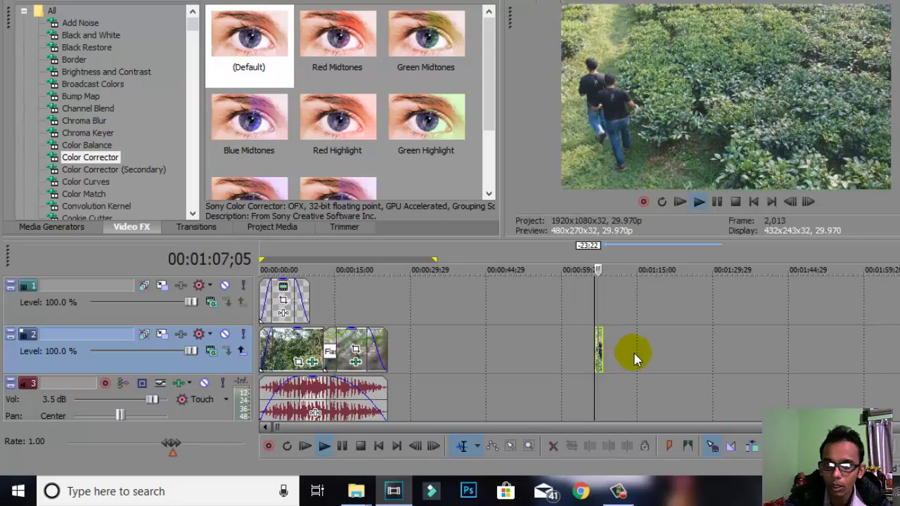
{"action": "key", "text": "space"}
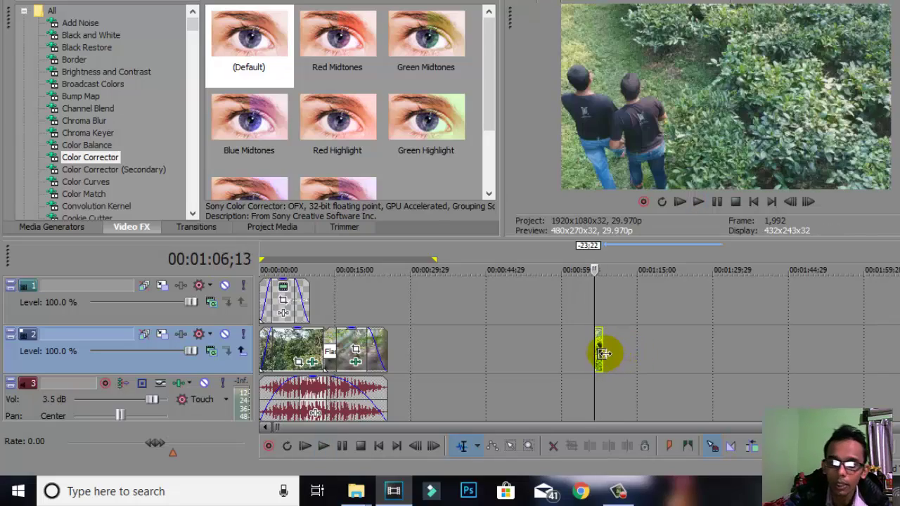
{"action": "key", "text": "space"}
{"action": "key", "text": "space"}
{"action": "left_click_drag", "start_coordinate": [598, 361], "coordinate": [597, 356]}
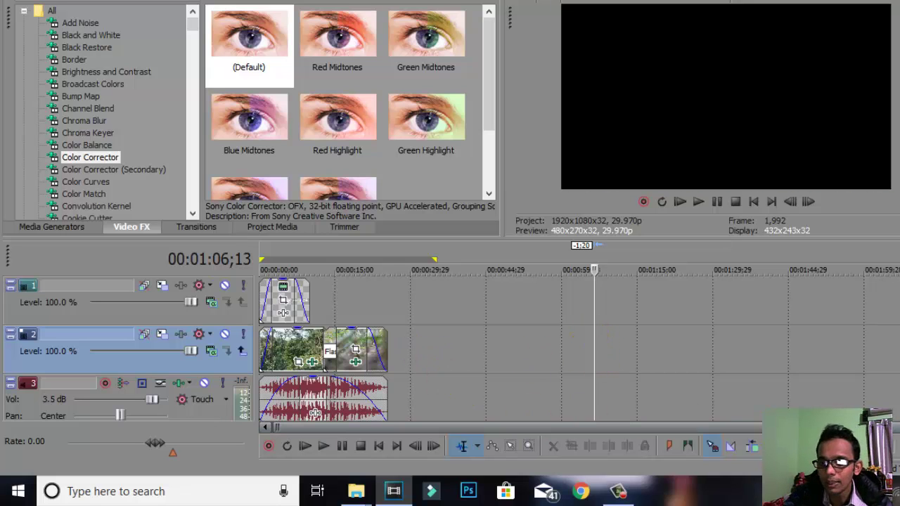
Open the Pan/Crop settings of the first drone clip and preview its frame 113.
{"action": "left_click_drag", "start_coordinate": [761, 427], "coordinate": [535, 429]}
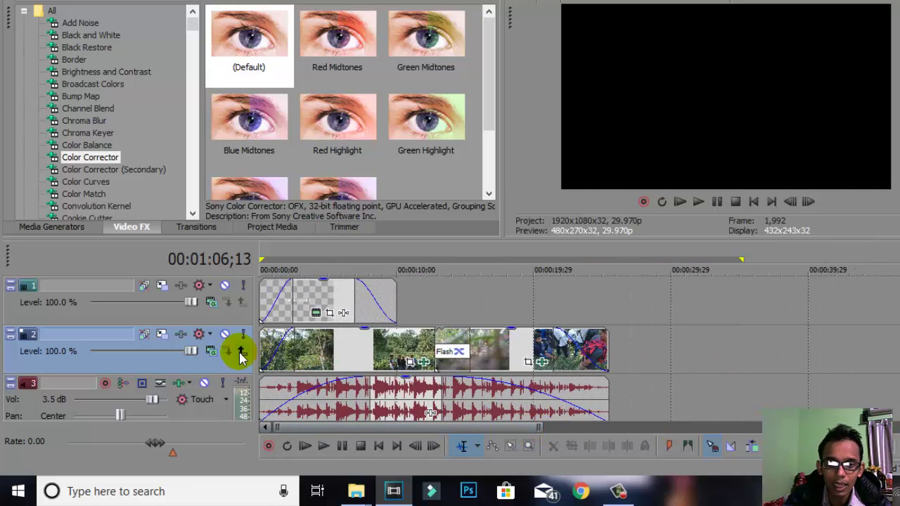
{"action": "left_click", "coordinate": [323, 348]}
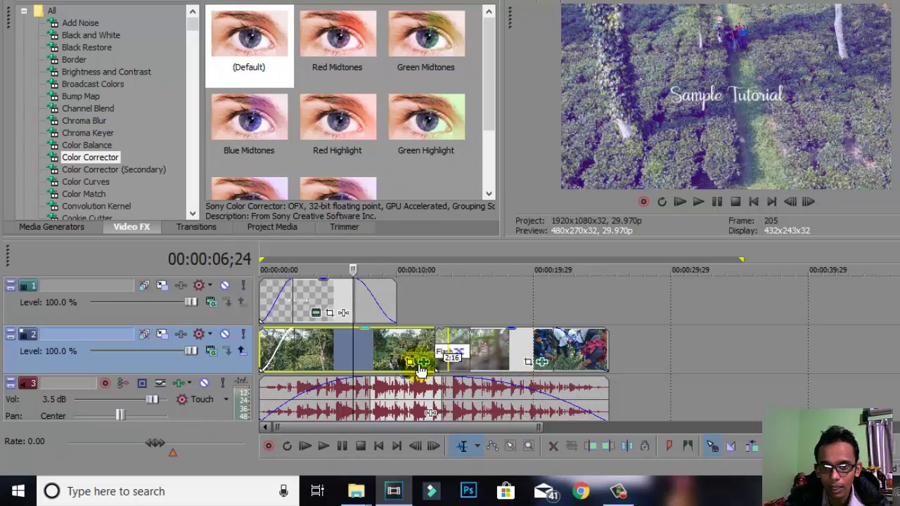
{"action": "left_click", "coordinate": [412, 363]}
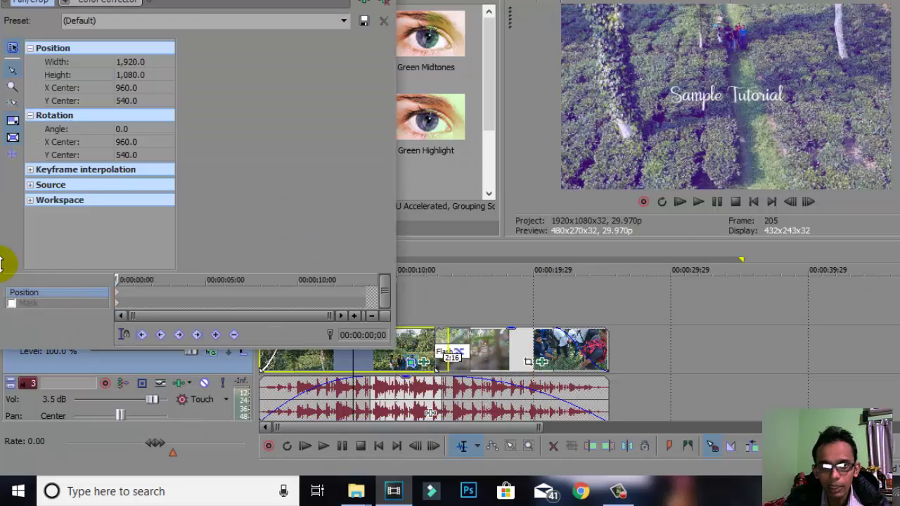
{"action": "left_click", "coordinate": [310, 360]}
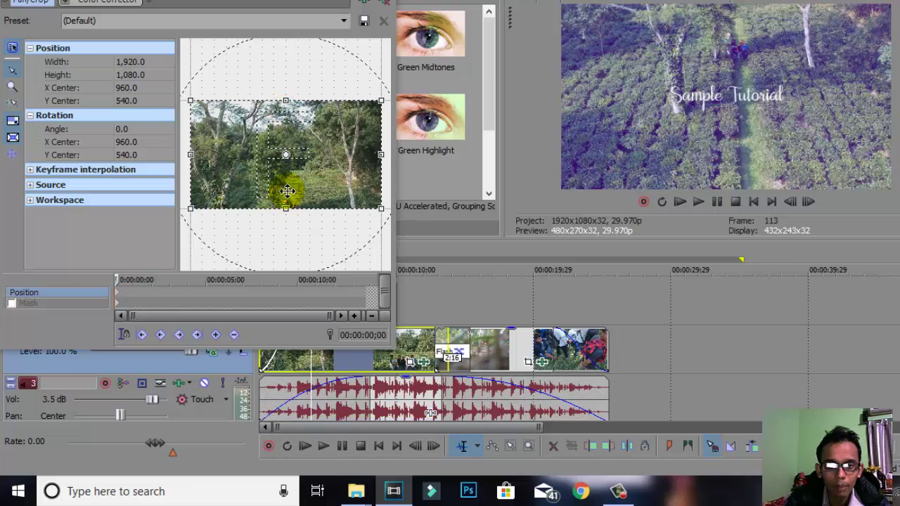
Crop the first drone clip's height to about 911.7 with the aspect ratio unlocked and movement limited to the vertical axis.
{"action": "left_click", "coordinate": [12, 155]}
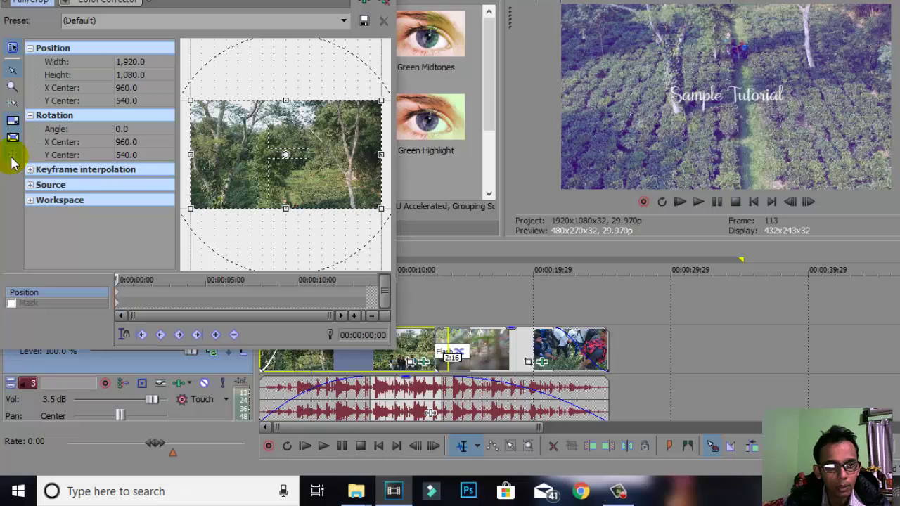
{"action": "left_click", "coordinate": [12, 155]}
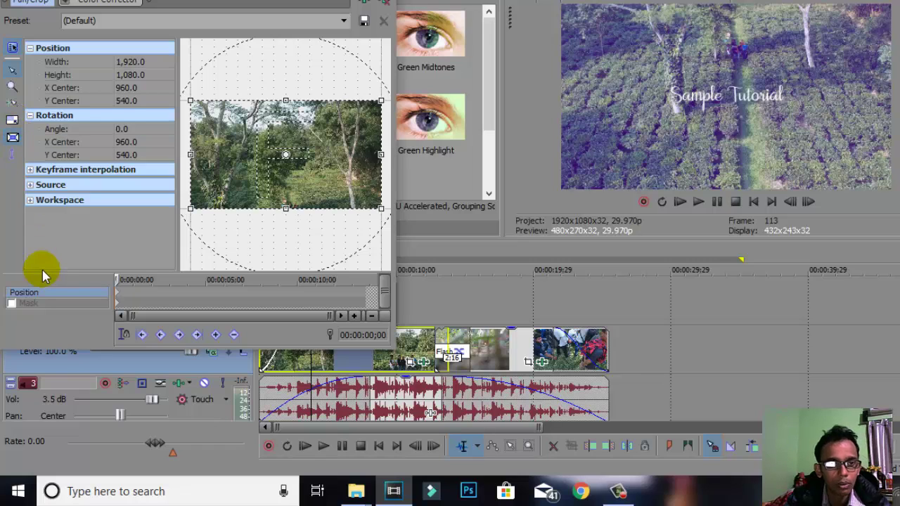
{"action": "left_click", "coordinate": [12, 153]}
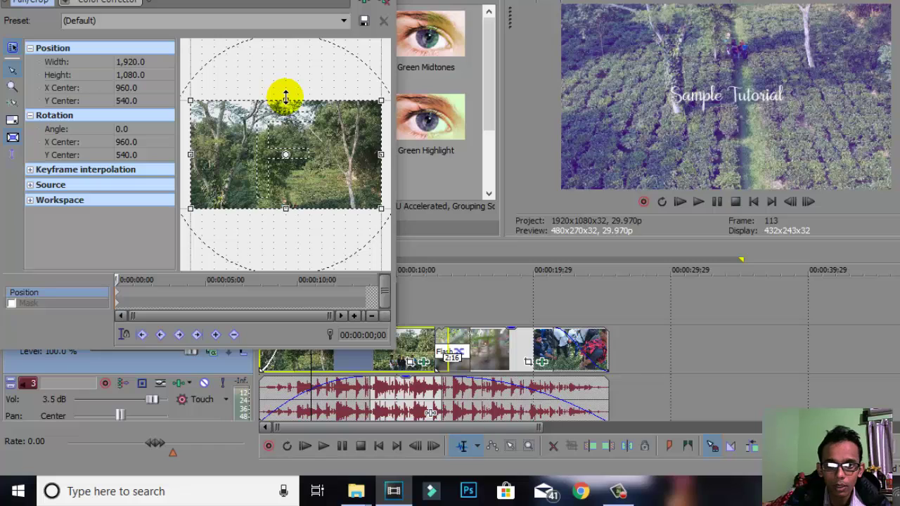
{"action": "left_click_drag", "start_coordinate": [285, 99], "coordinate": [291, 107]}
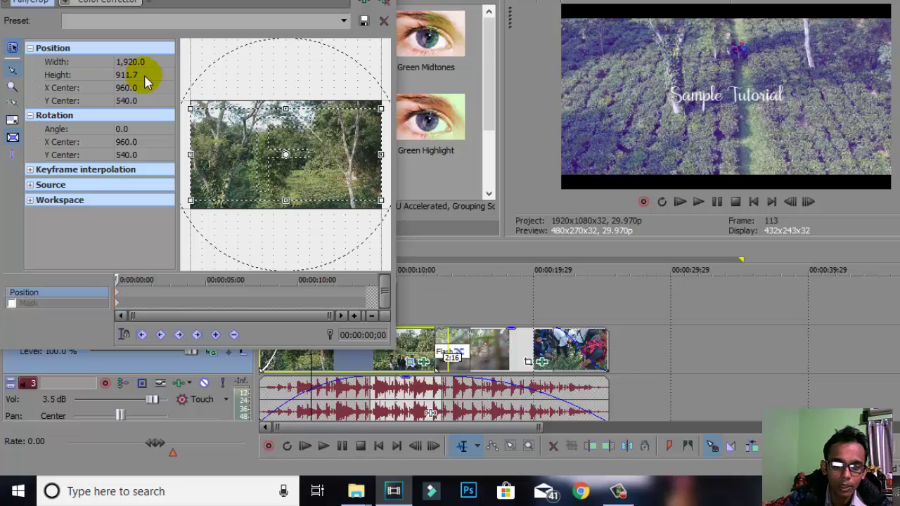
Reuse the first clip's crop height on the second drone clip by setting its Pan/Crop height to 911.7.
{"action": "left_click", "coordinate": [137, 75]}
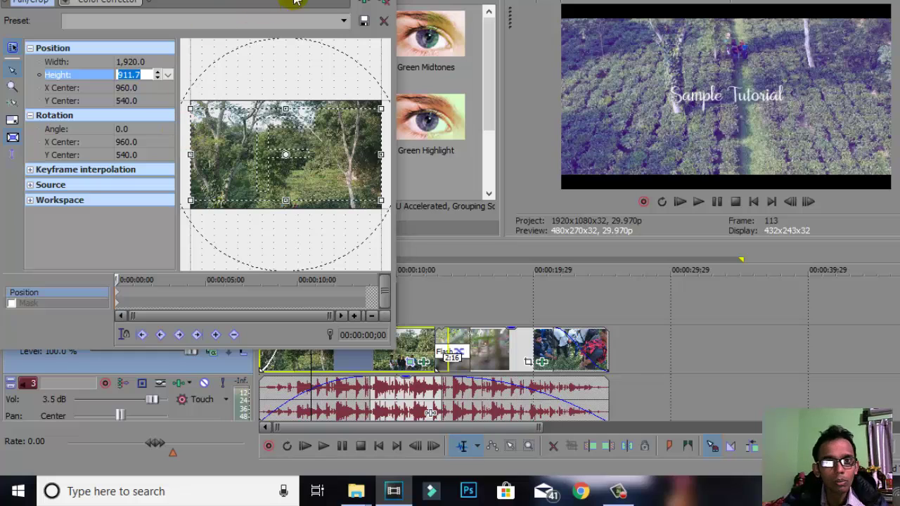
{"action": "left_click", "coordinate": [517, 355]}
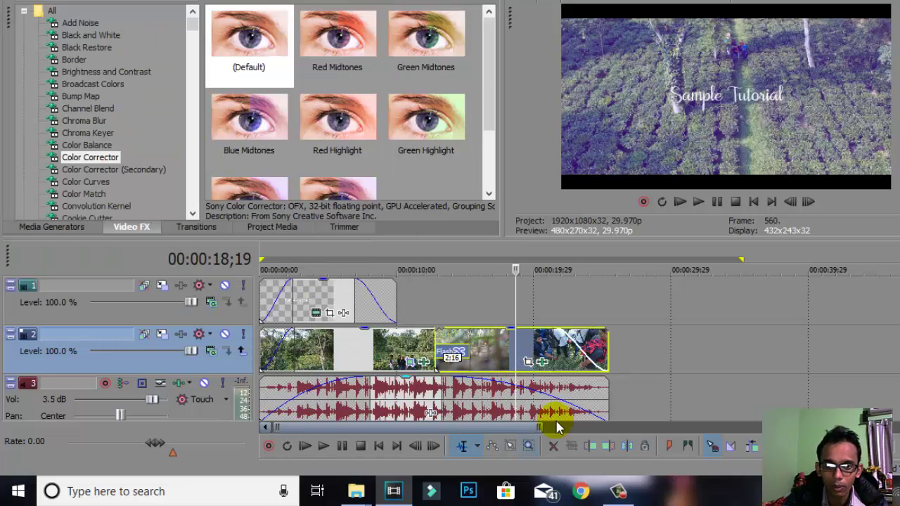
{"action": "left_click", "coordinate": [528, 364]}
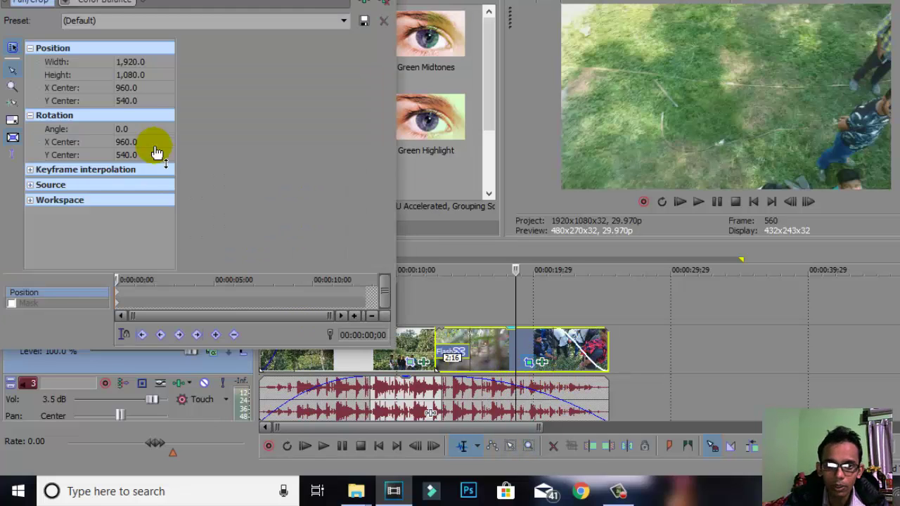
{"action": "left_click", "coordinate": [147, 74]}
{"action": "type", "text": "911.7"}
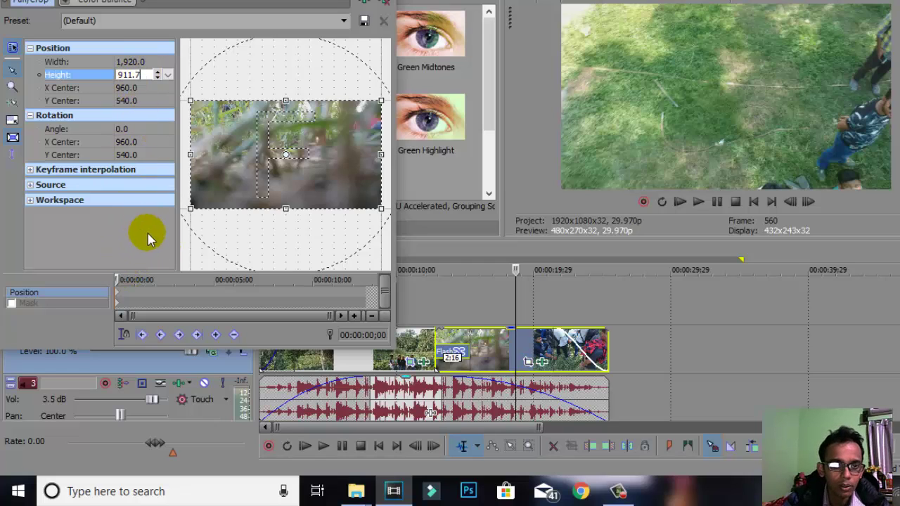
{"action": "key", "text": "Return"}
{"action": "left_click", "coordinate": [384, 20]}
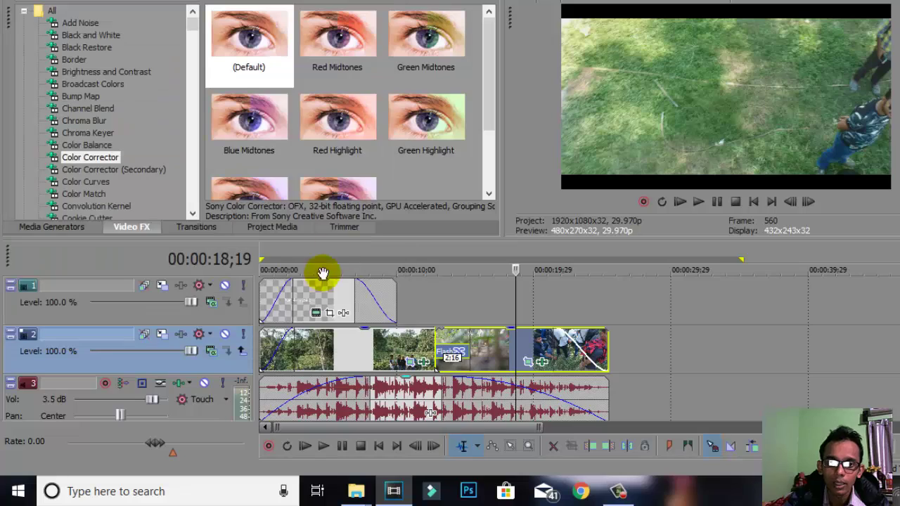
Play back parts of both cropped drone clips to check the letterbox bars.
{"action": "left_click", "coordinate": [259, 342]}
{"action": "key", "text": "space"}
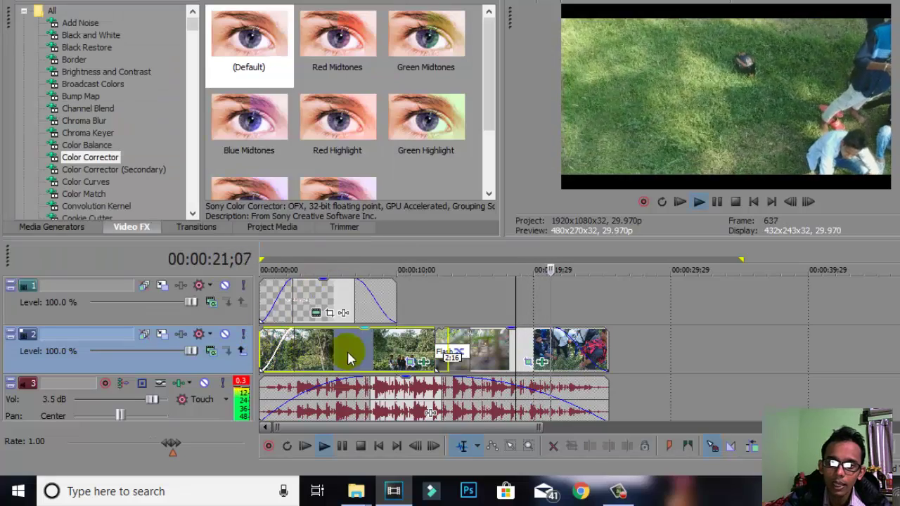
{"action": "left_click", "coordinate": [372, 354]}
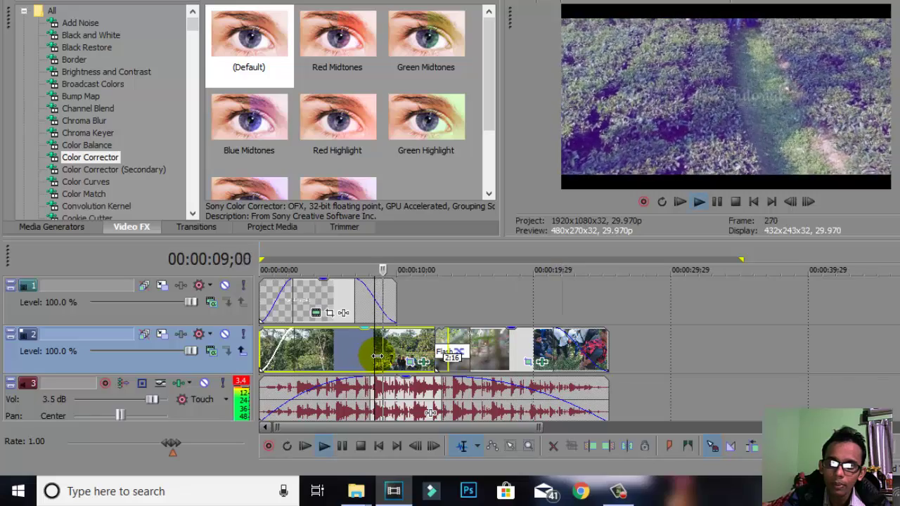
{"action": "key", "text": "space"}
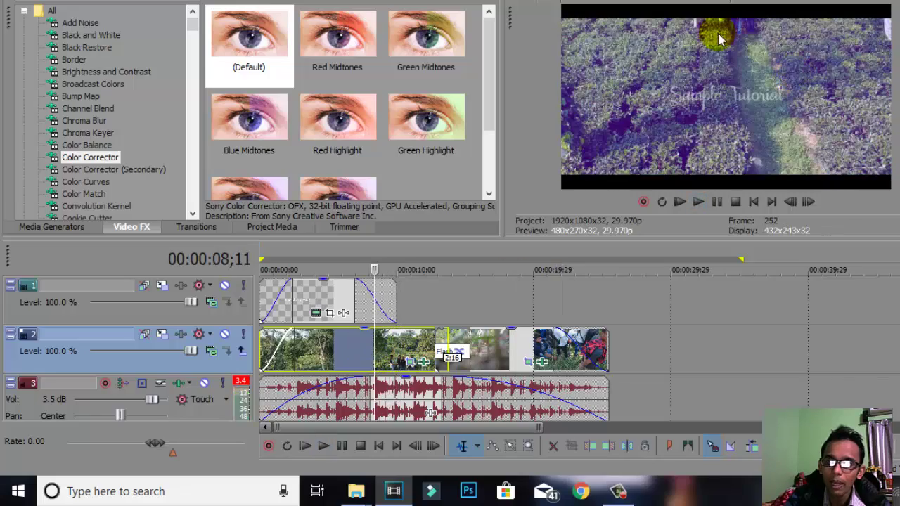
Restore the first drone clip's crop height to 1080 at its starting keyframe.
{"action": "left_click", "coordinate": [263, 343]}
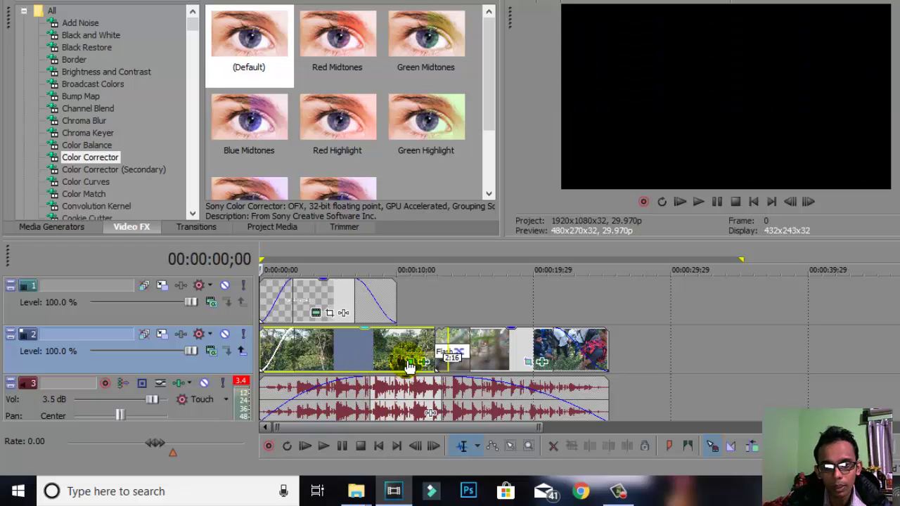
{"action": "left_click", "coordinate": [410, 363]}
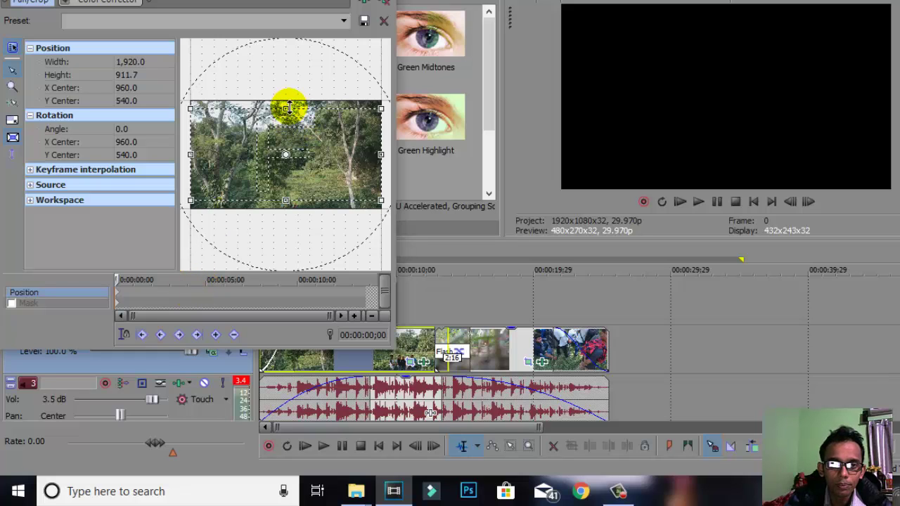
{"action": "left_click_drag", "start_coordinate": [286, 107], "coordinate": [288, 104]}
{"action": "double_click", "coordinate": [158, 77]}
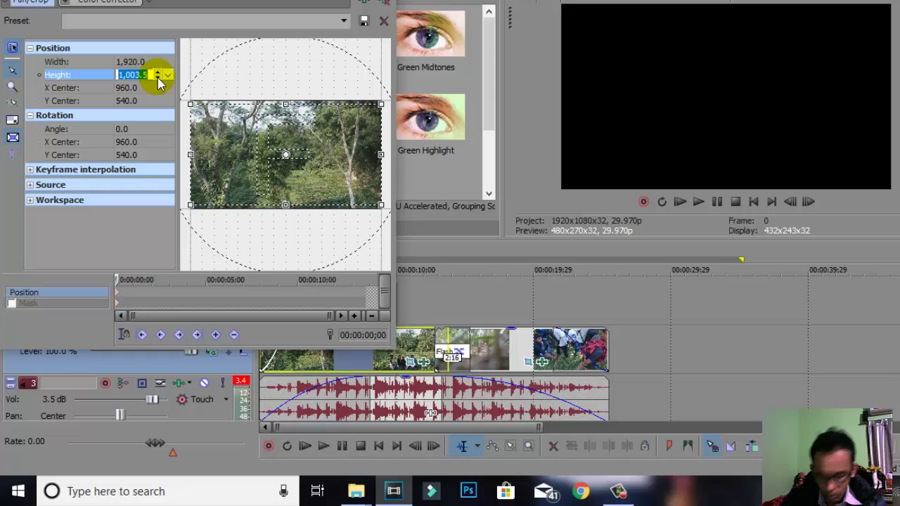
{"action": "type", "text": "1080"}
{"action": "key", "text": "Return"}
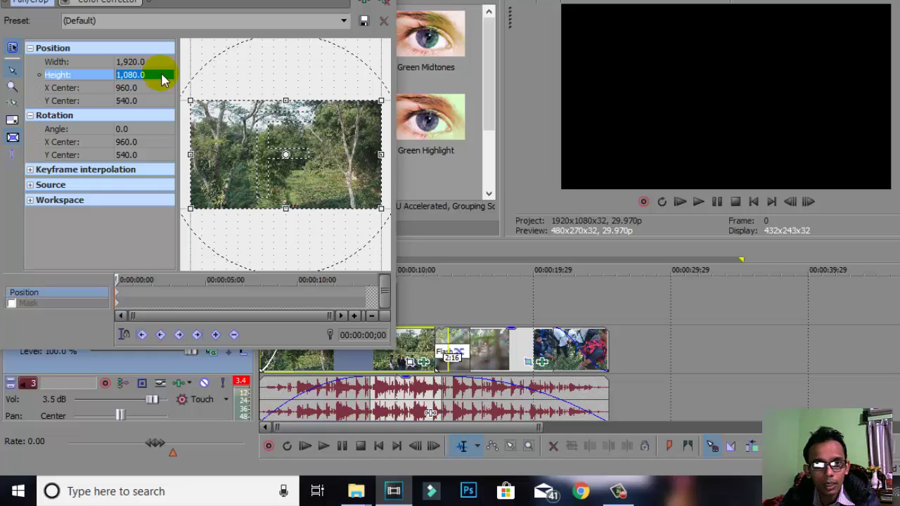
Add a Pan/Crop keyframe at 00:00:02;13 in the first drone clip and set its height to 911.7.
{"action": "left_click", "coordinate": [365, 358]}
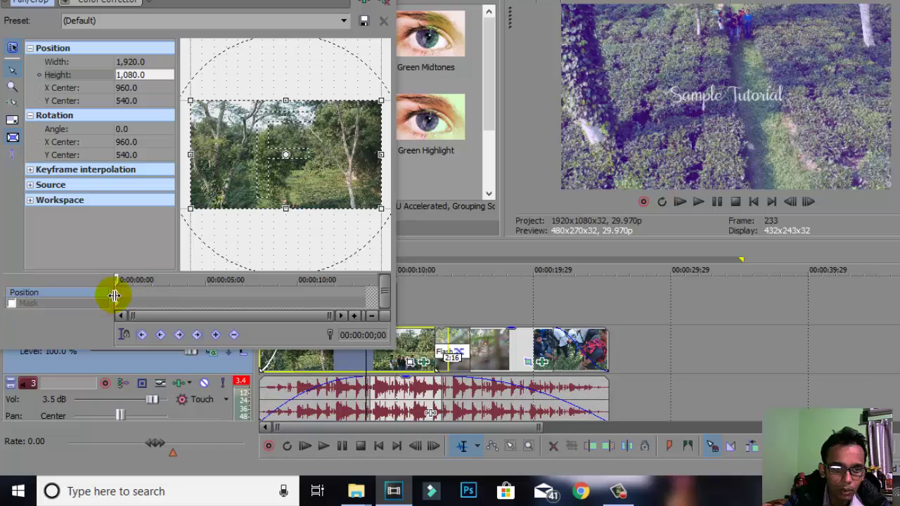
{"action": "left_click", "coordinate": [160, 298]}
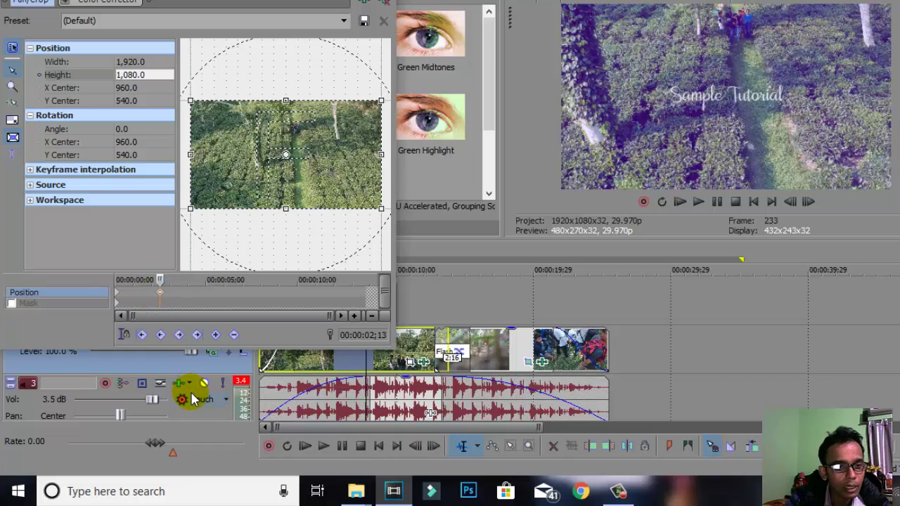
{"action": "left_click", "coordinate": [150, 78]}
{"action": "type", "text": "9"}
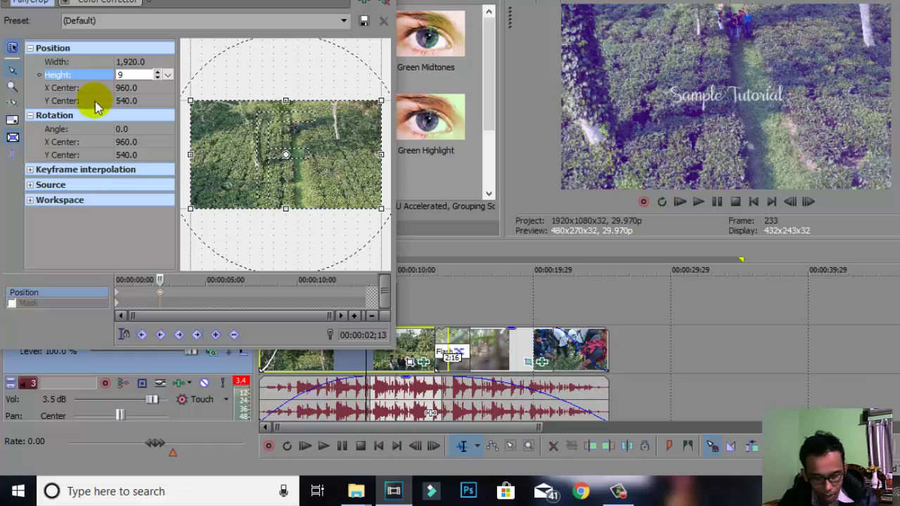
{"action": "type", "text": "11.7"}
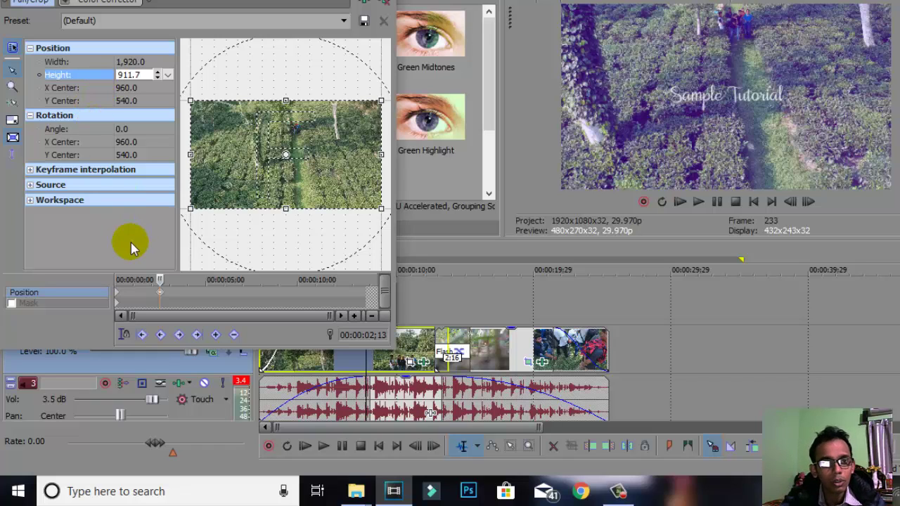
{"action": "key", "text": "Return"}
{"action": "left_click", "coordinate": [395, 227]}
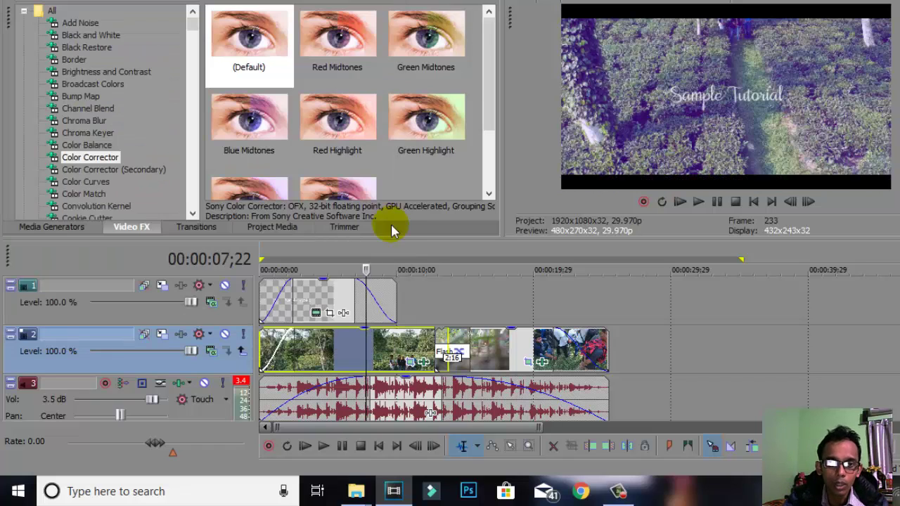
Review the first drone clip's crop keyframe at 00:00:02;13 and play the clip from its start.
{"action": "left_click", "coordinate": [410, 362]}
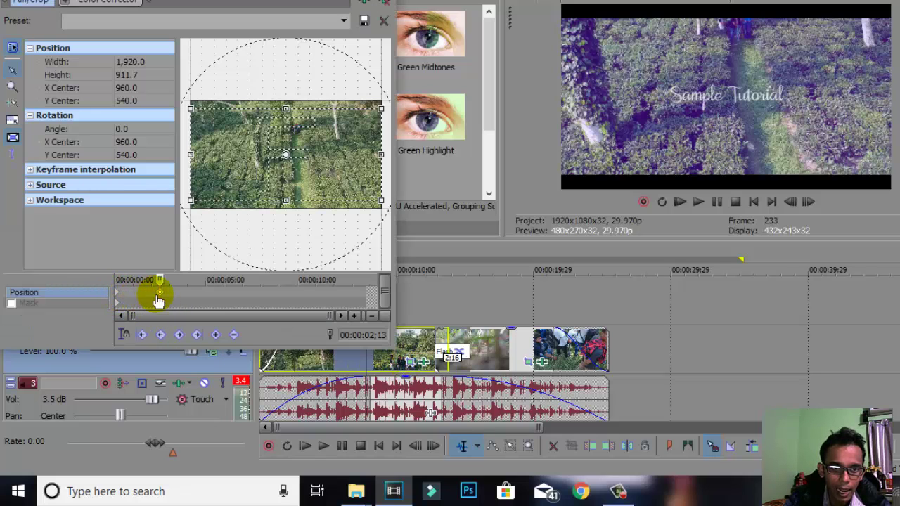
{"action": "left_click", "coordinate": [408, 4]}
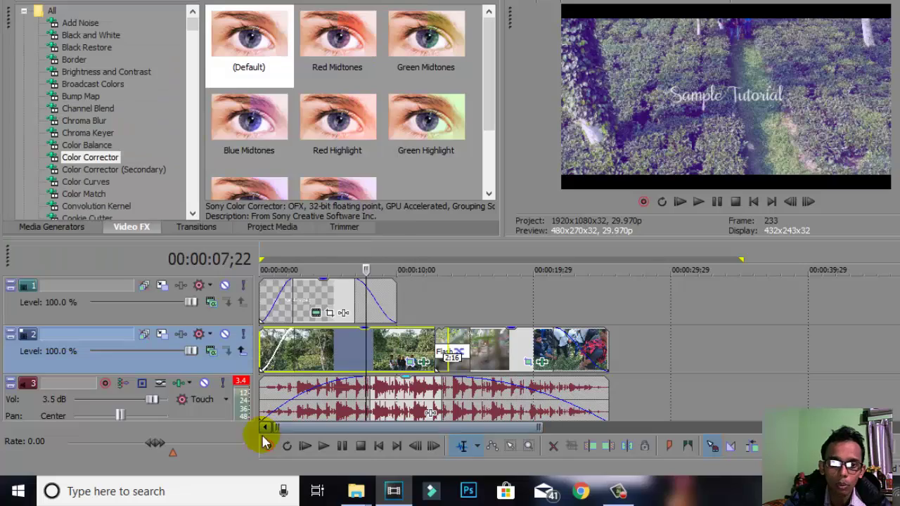
{"action": "left_click", "coordinate": [262, 348]}
{"action": "key", "text": "space"}
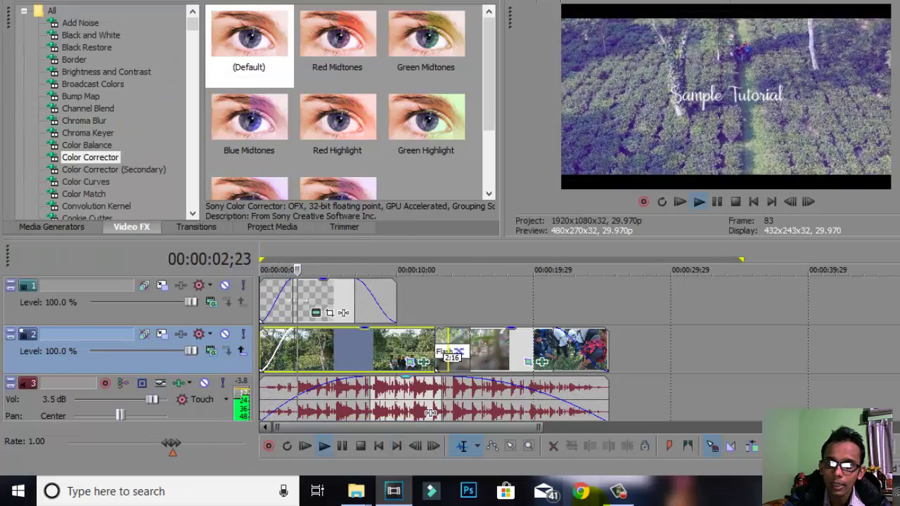
{"action": "left_click", "coordinate": [359, 445]}
{"action": "key", "text": "space"}
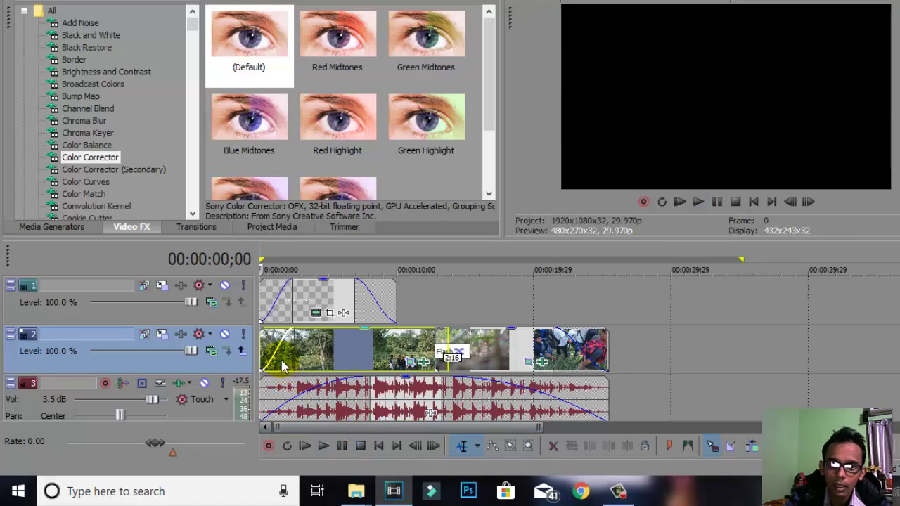
Remove the first drone clip's fade-in, preview the opening, and reduce the second clip's fade-out to 00:00:00;00.
{"action": "key", "text": "space"}
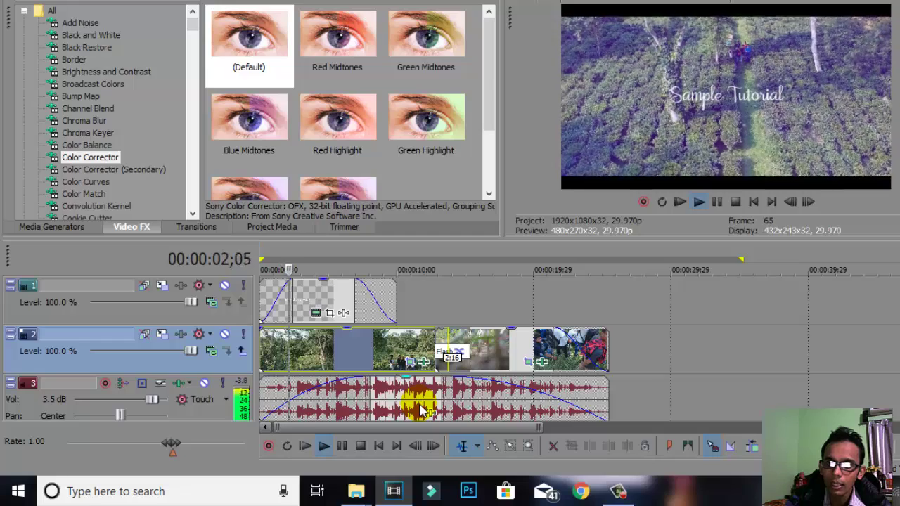
{"action": "key", "text": "space"}
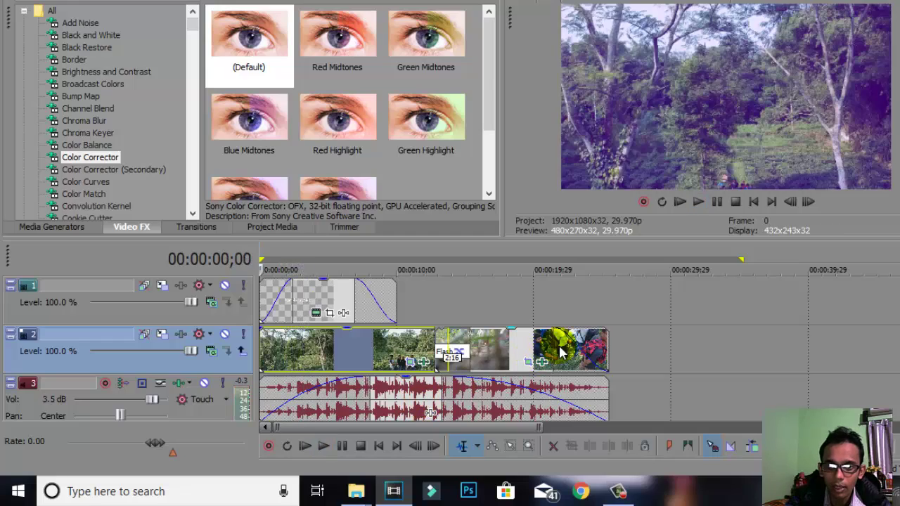
{"action": "left_click", "coordinate": [560, 351]}
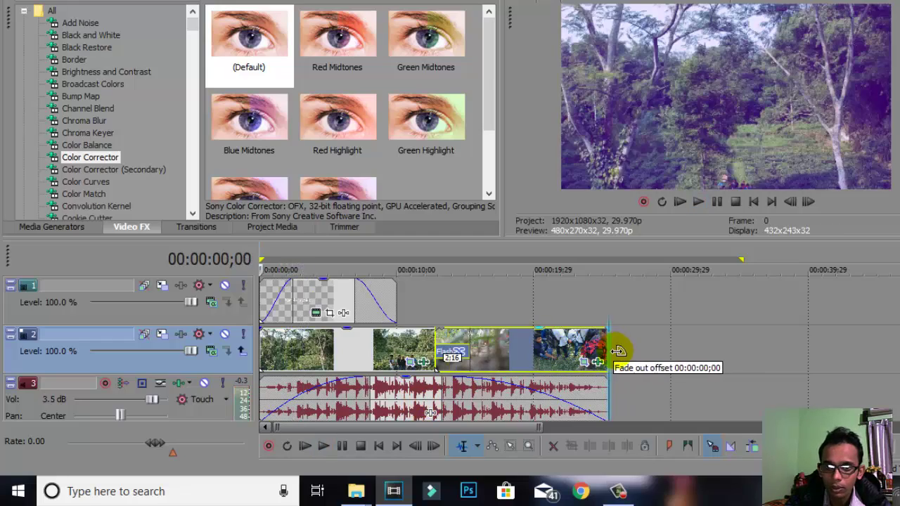
Add a Pan/Crop keyframe at 00:00:09;22 in the second drone clip and set its height to 1080.
{"action": "left_click", "coordinate": [586, 365]}
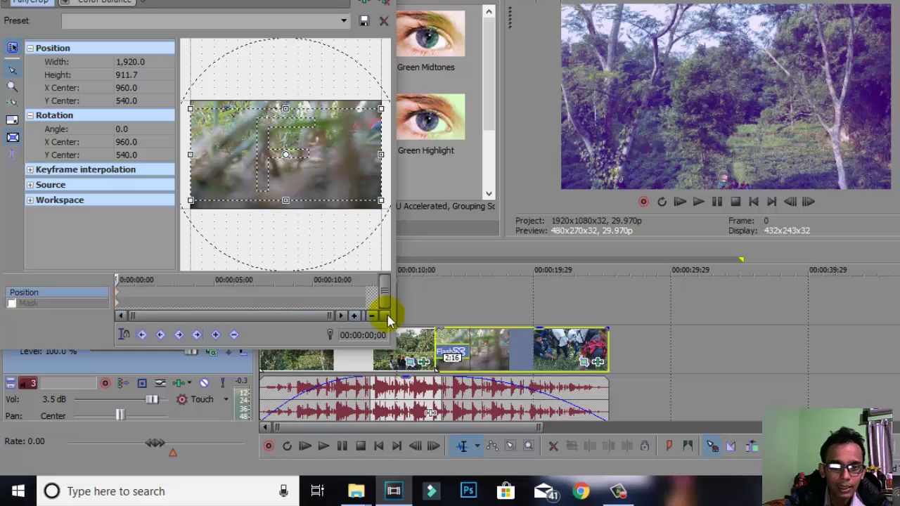
{"action": "left_click", "coordinate": [526, 355]}
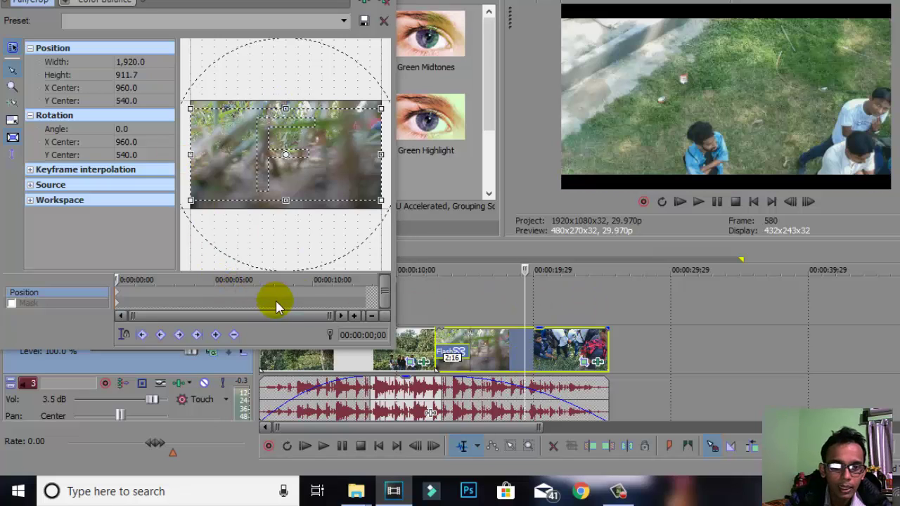
{"action": "left_click", "coordinate": [308, 295]}
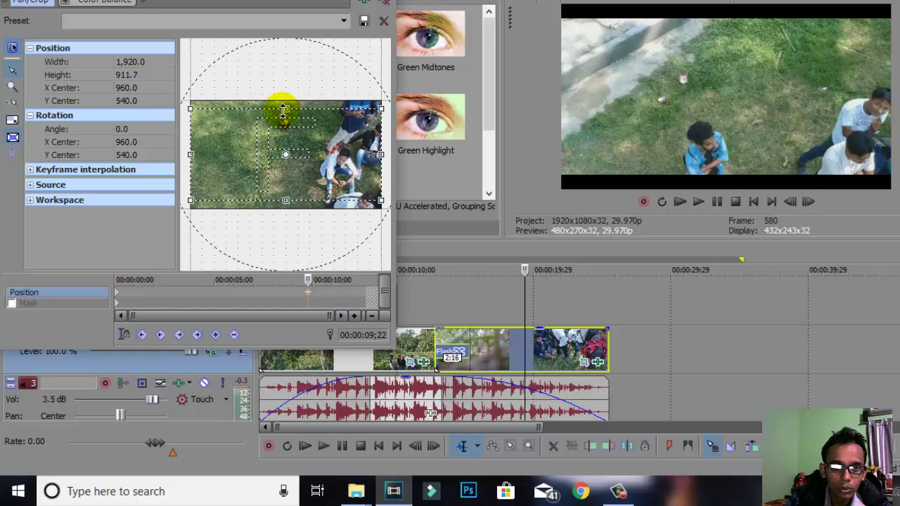
{"action": "left_click_drag", "start_coordinate": [284, 111], "coordinate": [289, 96]}
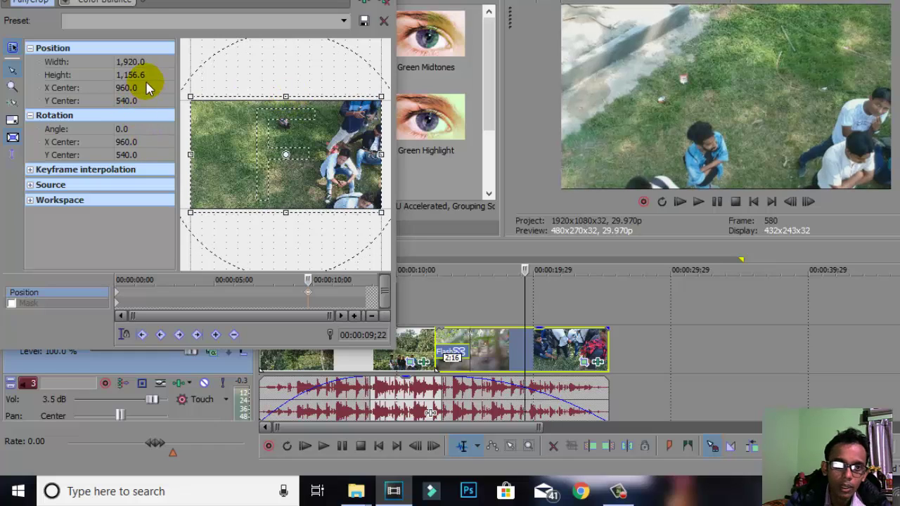
{"action": "double_click", "coordinate": [145, 76]}
{"action": "type", "text": "1080"}
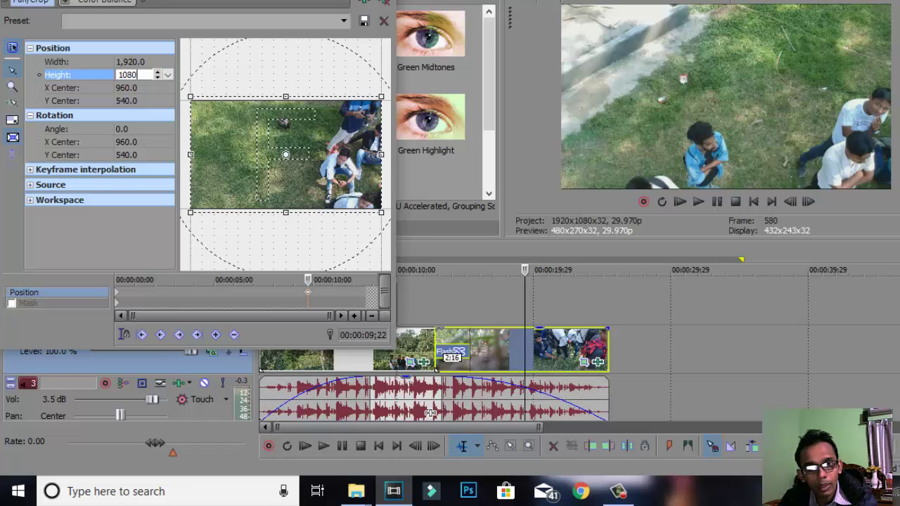
{"action": "key", "text": "Return"}
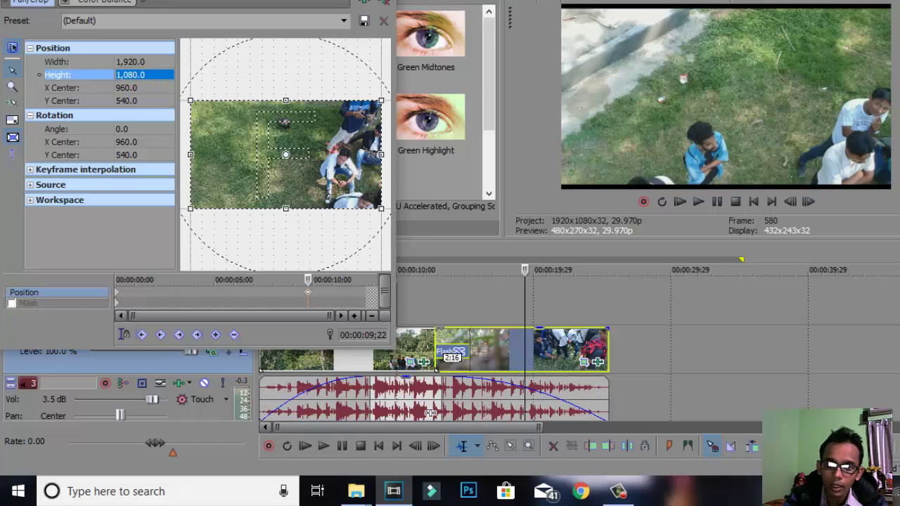
{"action": "left_click", "coordinate": [412, 371]}
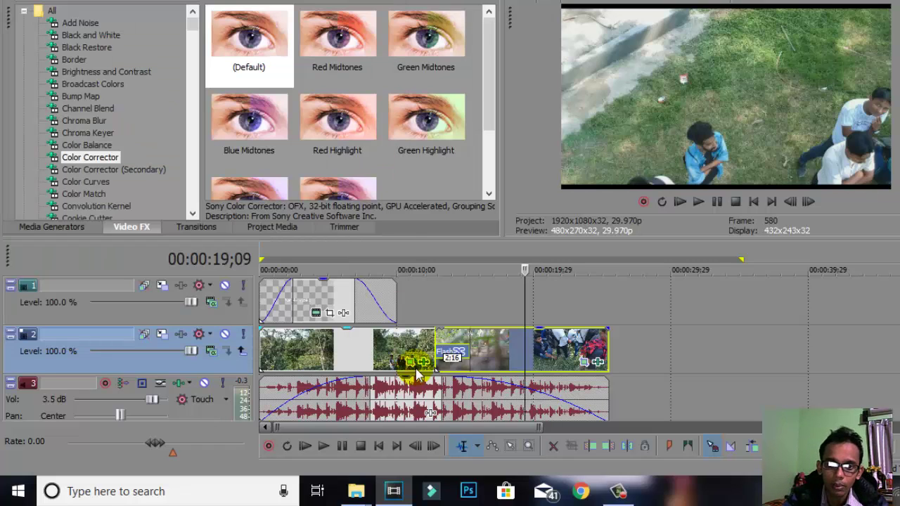
Play the second drone clip from 00:00:16;22 to check the letterbox animation, and reopen its Pan/Crop settings.
{"action": "left_click", "coordinate": [505, 346]}
{"action": "left_click", "coordinate": [490, 346]}
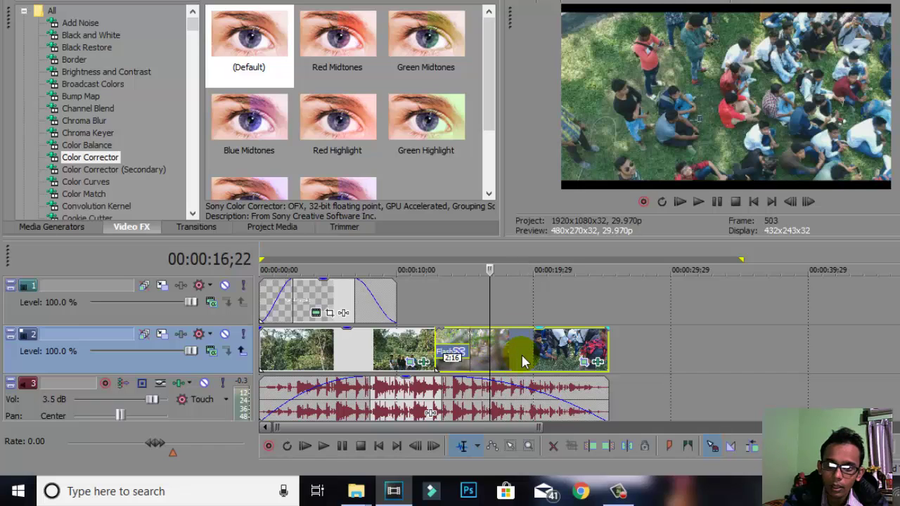
{"action": "key", "text": "space"}
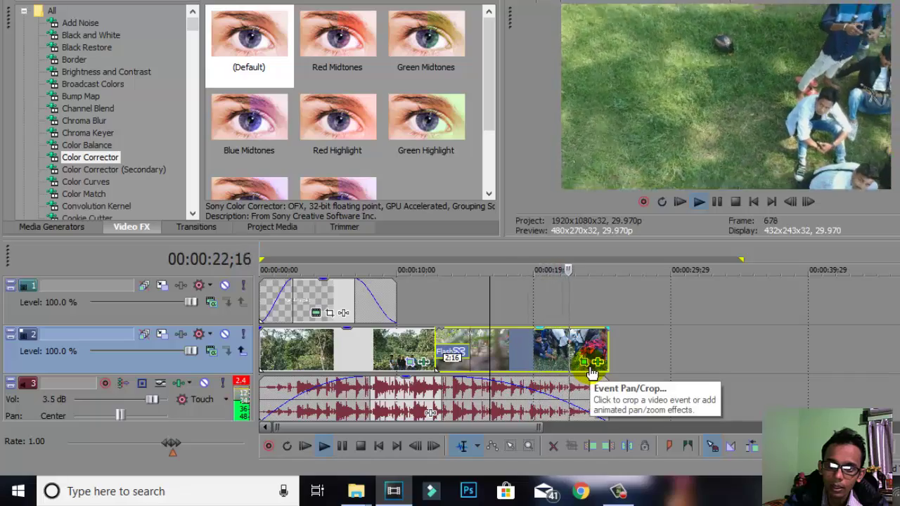
{"action": "key", "text": "space"}
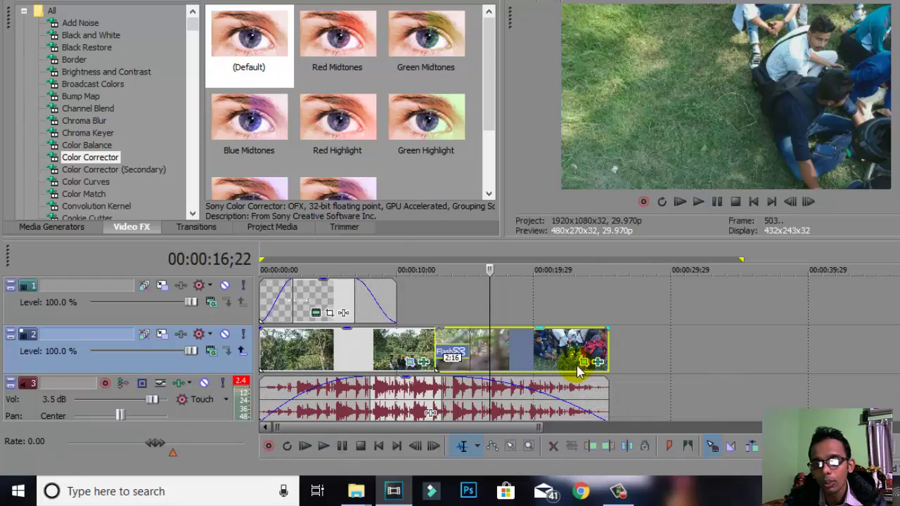
{"action": "left_click", "coordinate": [583, 363]}
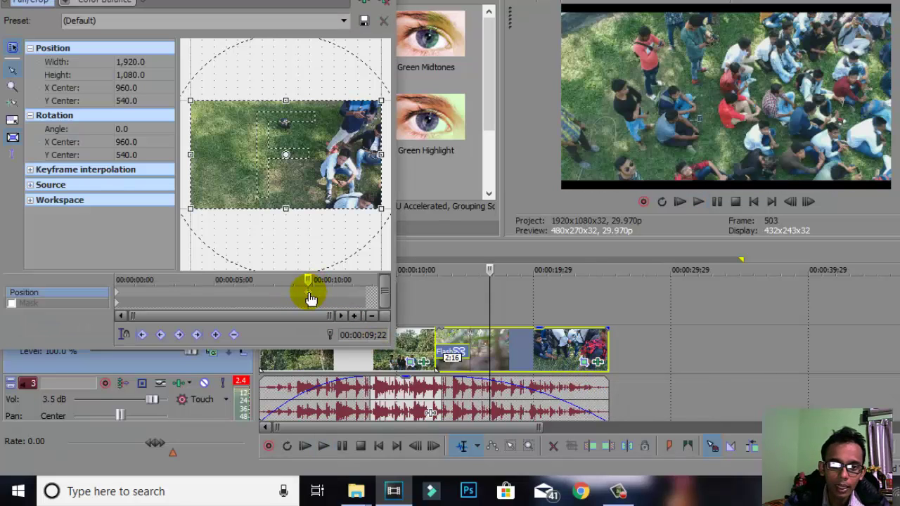
Set the second drone clip's crop height to 911.7 at its 00:00:09;22 Pan/Crop keyframe.
{"action": "double_click", "coordinate": [137, 75]}
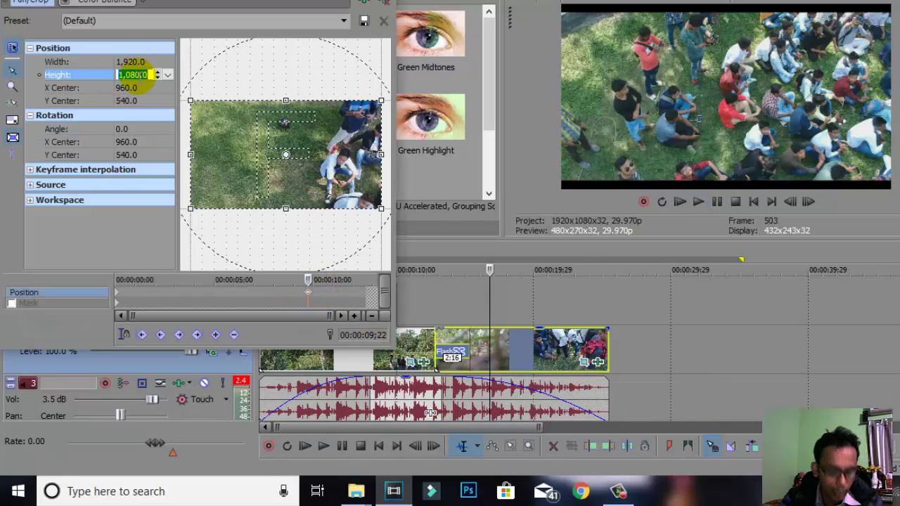
{"action": "type", "text": "911.7"}
{"action": "key", "text": "Return"}
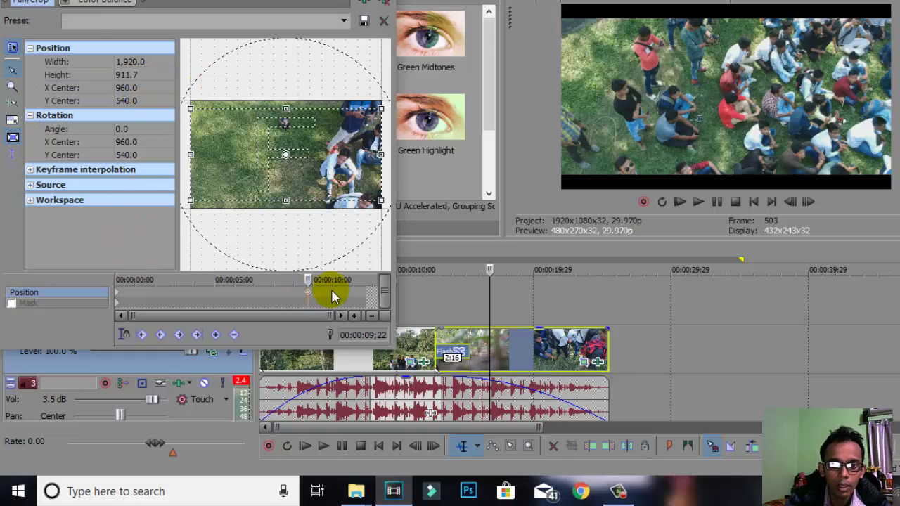
Add a Pan/Crop keyframe at 00:00:12;15 in the second drone clip with height 1080, and close the settings.
{"action": "left_click", "coordinate": [363, 296]}
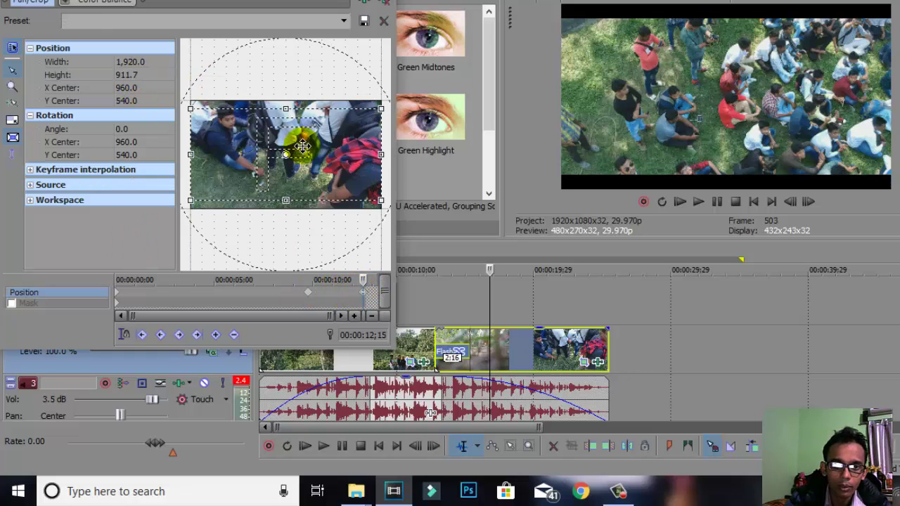
{"action": "left_click_drag", "start_coordinate": [287, 109], "coordinate": [288, 104]}
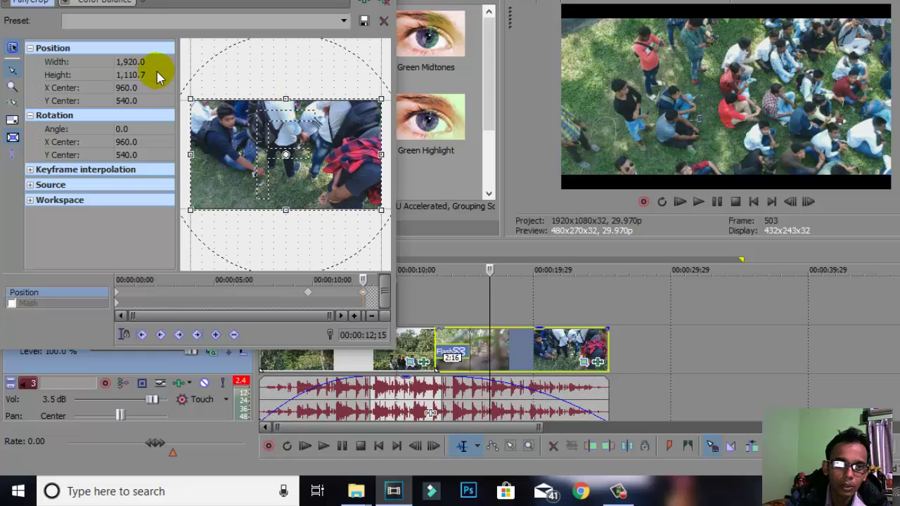
{"action": "double_click", "coordinate": [145, 75]}
{"action": "type", "text": "1,080"}
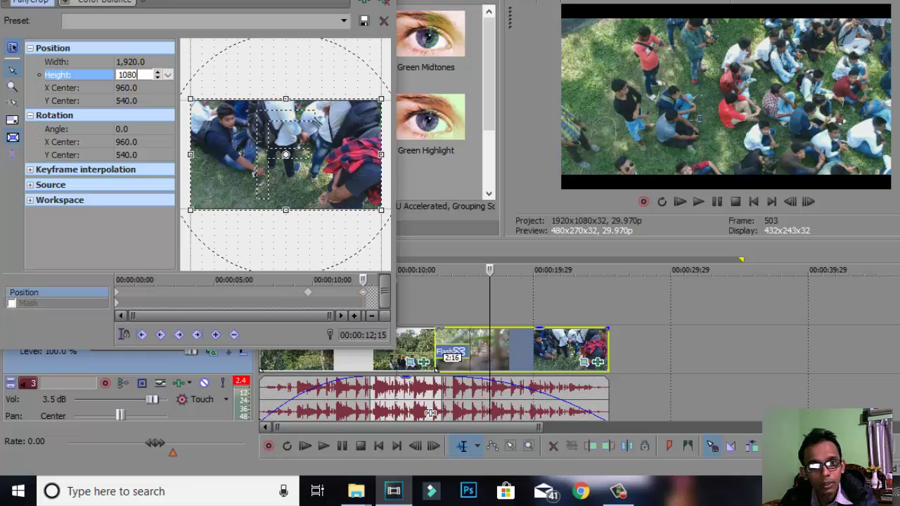
{"action": "key", "text": "Return"}
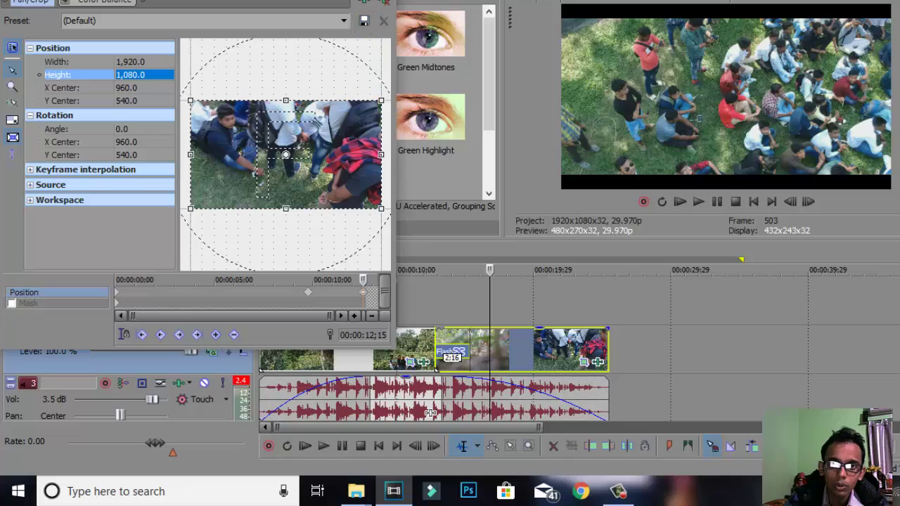
{"action": "left_click", "coordinate": [385, 1]}
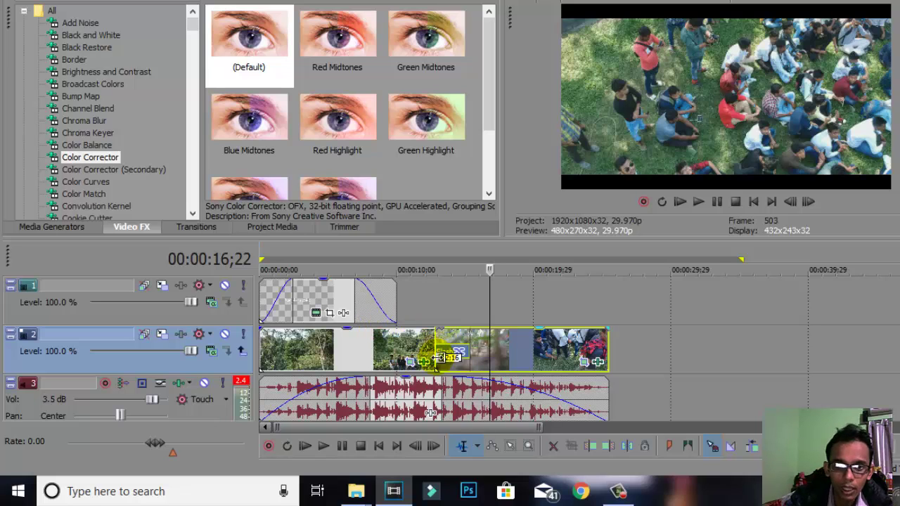
Apply the Color Curves effect to the first drone clip.
{"action": "left_click", "coordinate": [387, 355]}
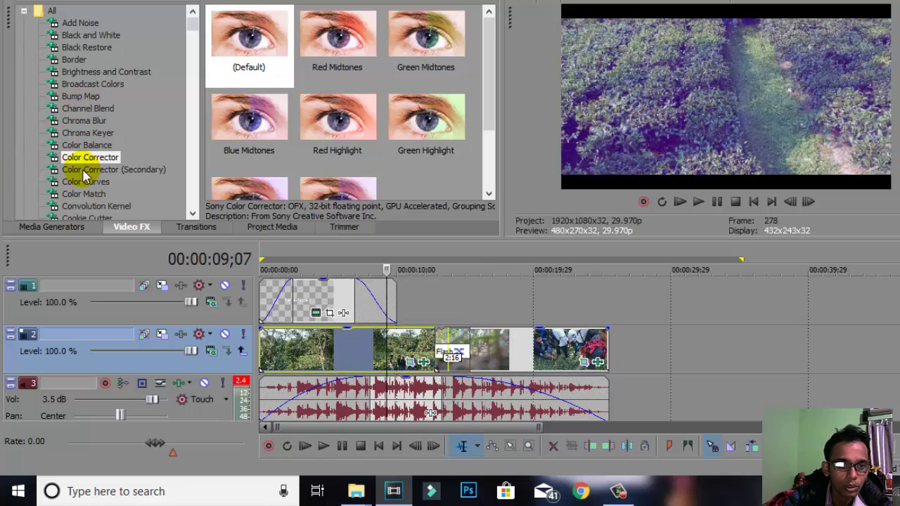
{"action": "left_click", "coordinate": [87, 182]}
{"action": "left_click_drag", "start_coordinate": [91, 194], "coordinate": [493, 360]}
{"action": "left_click_drag", "start_coordinate": [405, 363], "coordinate": [391, 337]}
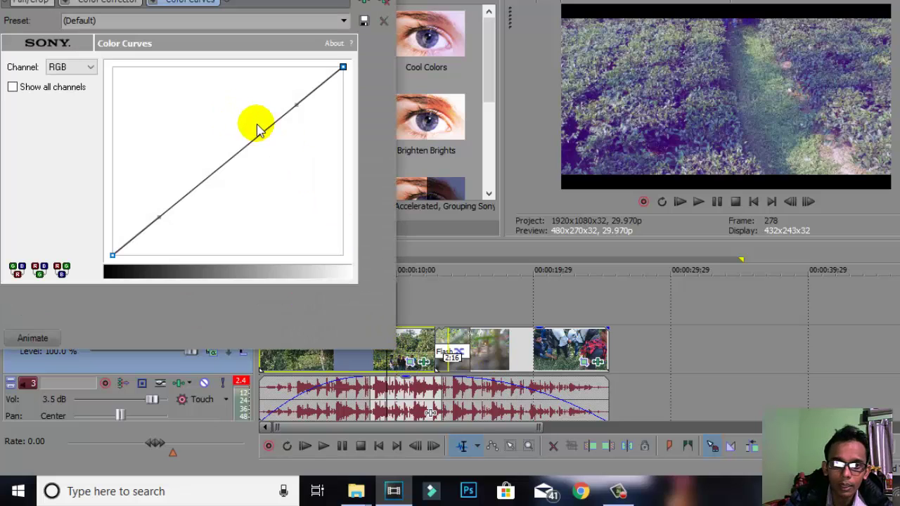
Lower the upper part of the Red channel curve for the first drone clip and close the effect settings.
{"action": "left_click", "coordinate": [73, 68]}
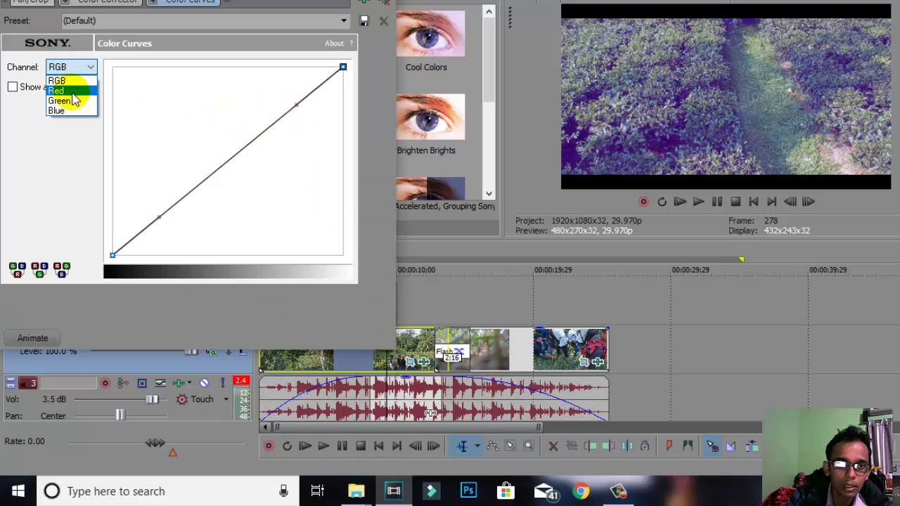
{"action": "left_click", "coordinate": [72, 93]}
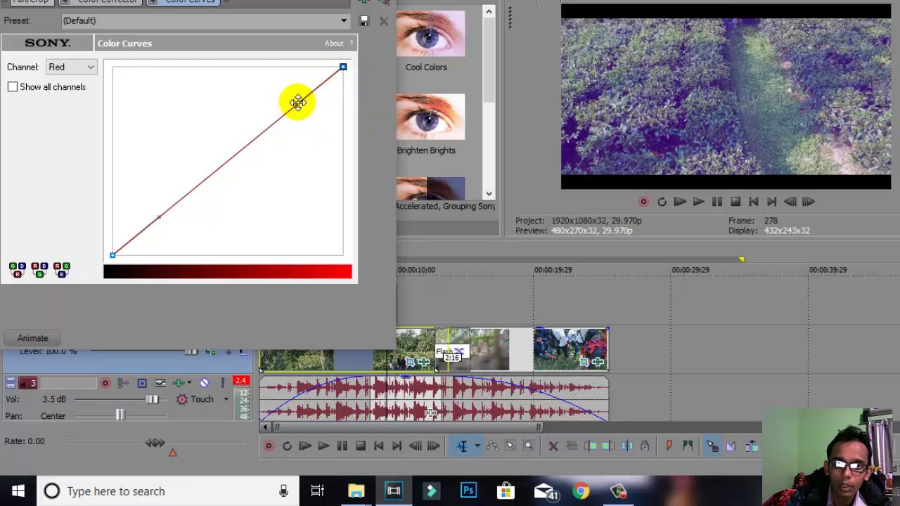
{"action": "left_click_drag", "start_coordinate": [296, 104], "coordinate": [292, 130]}
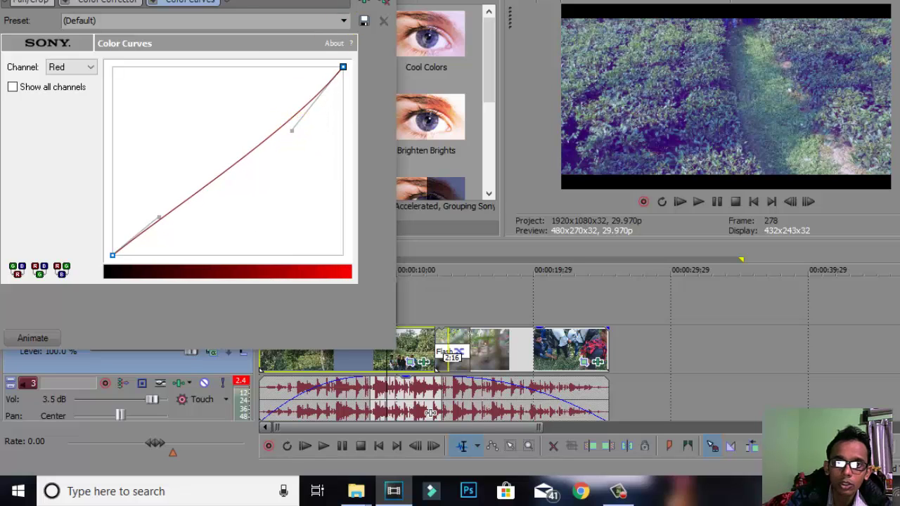
{"action": "key", "text": "Escape"}
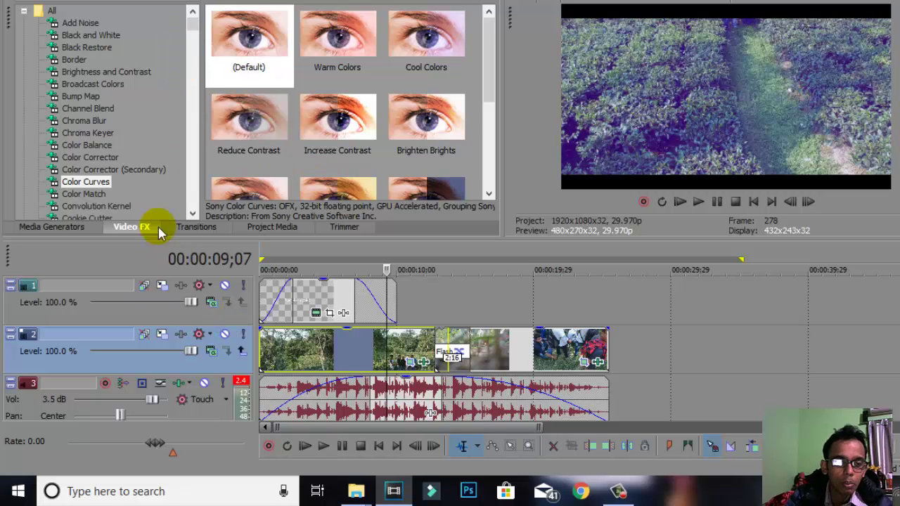
{"action": "left_click", "coordinate": [191, 227]}
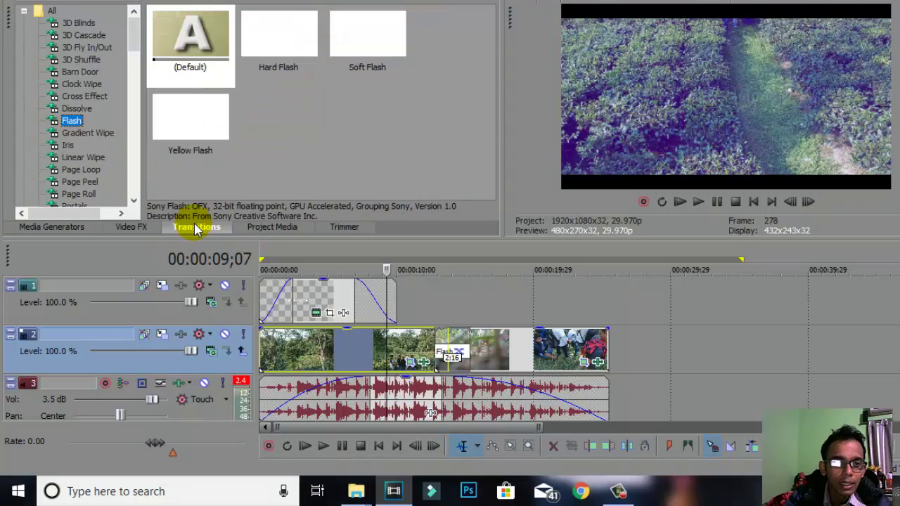
{"action": "left_click", "coordinate": [284, 226]}
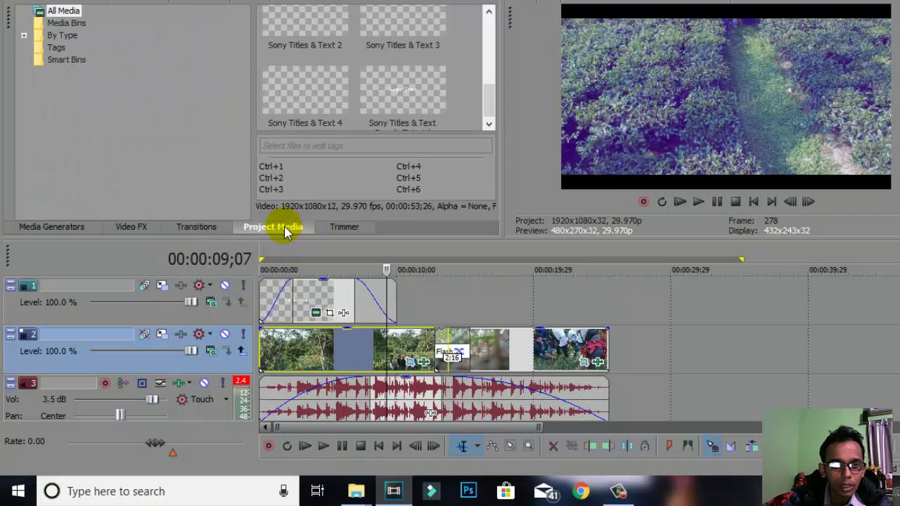
{"action": "left_click", "coordinate": [345, 227]}
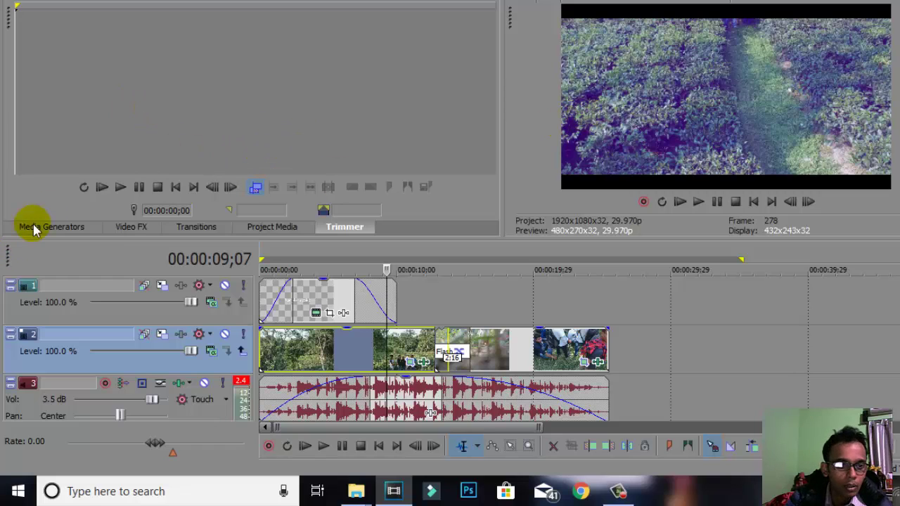
{"action": "left_click", "coordinate": [66, 230]}
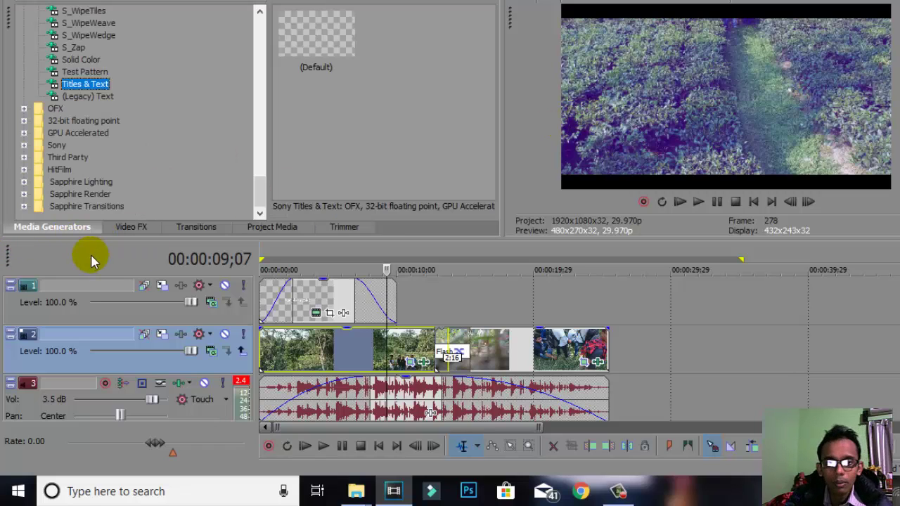
Mute and unmute the drone footage track to check the title alone, and add a short fade-out to the second drone clip's end.
{"action": "left_click", "coordinate": [225, 338]}
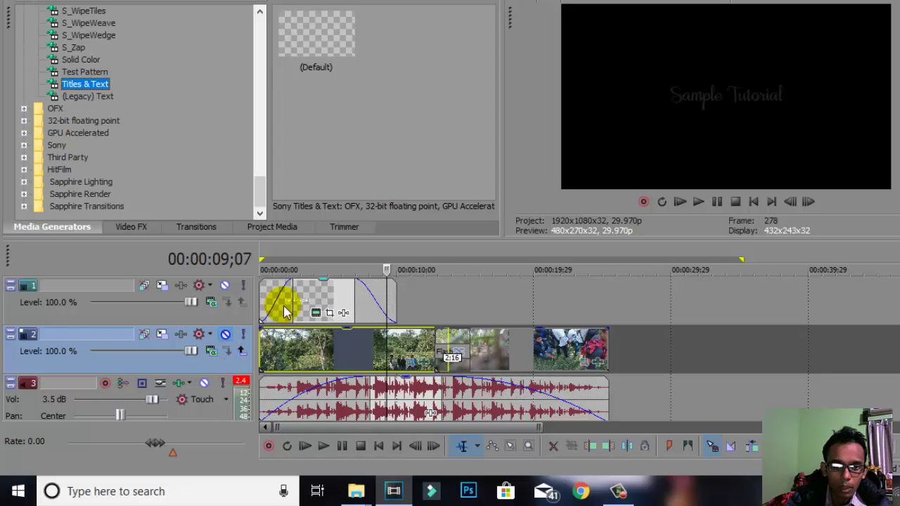
{"action": "left_click", "coordinate": [225, 336]}
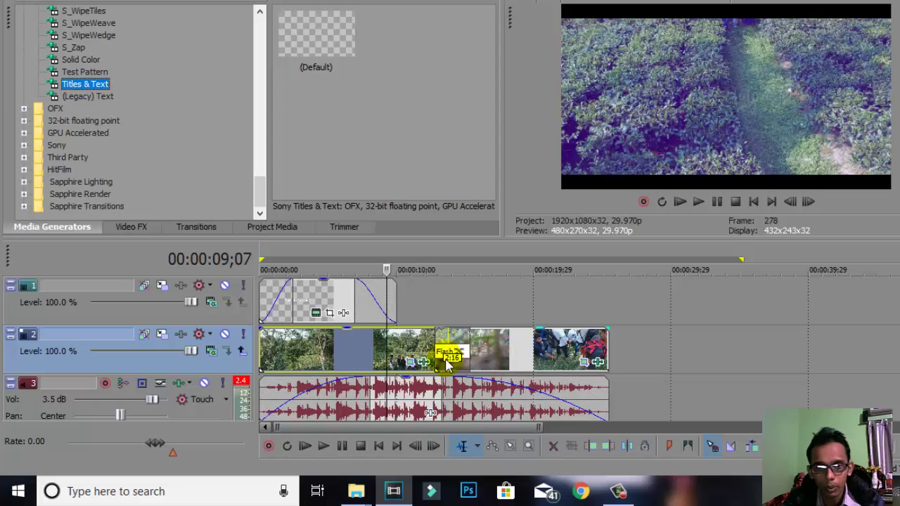
{"action": "left_click_drag", "start_coordinate": [608, 333], "coordinate": [591, 327]}
{"action": "left_click", "coordinate": [268, 349]}
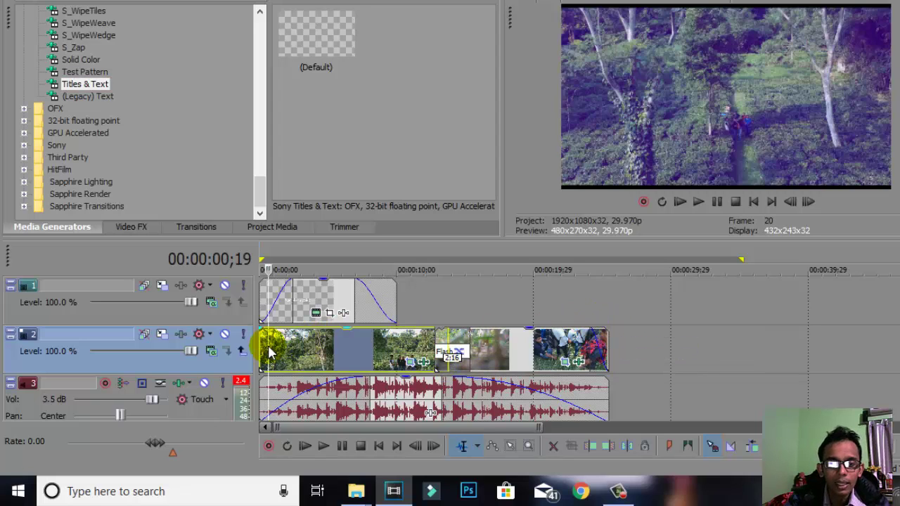
Find the technoInSocial video in the YouTube folder on drive E: and add it after the title on the uppermost track.
{"action": "mouse_move", "coordinate": [355, 492]}
{"action": "left_click", "coordinate": [328, 436]}
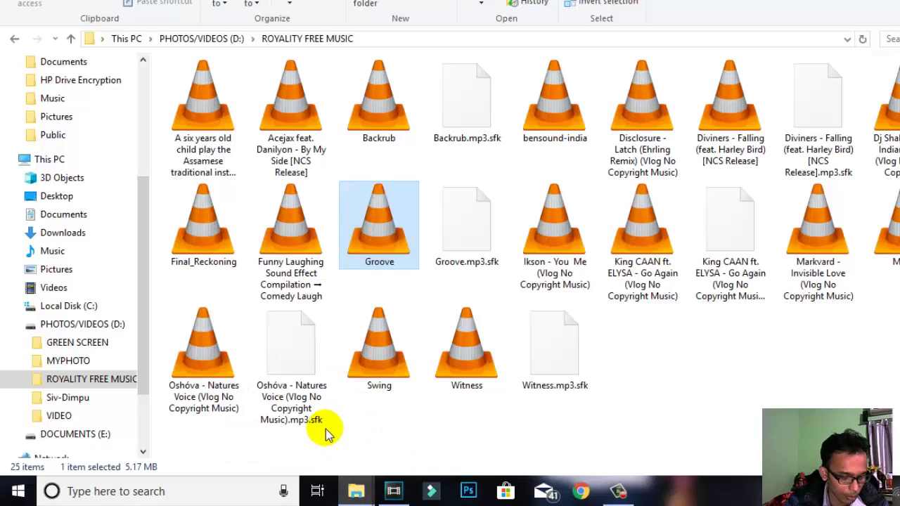
{"action": "key", "text": "super+d"}
{"action": "double_click", "coordinate": [87, 16]}
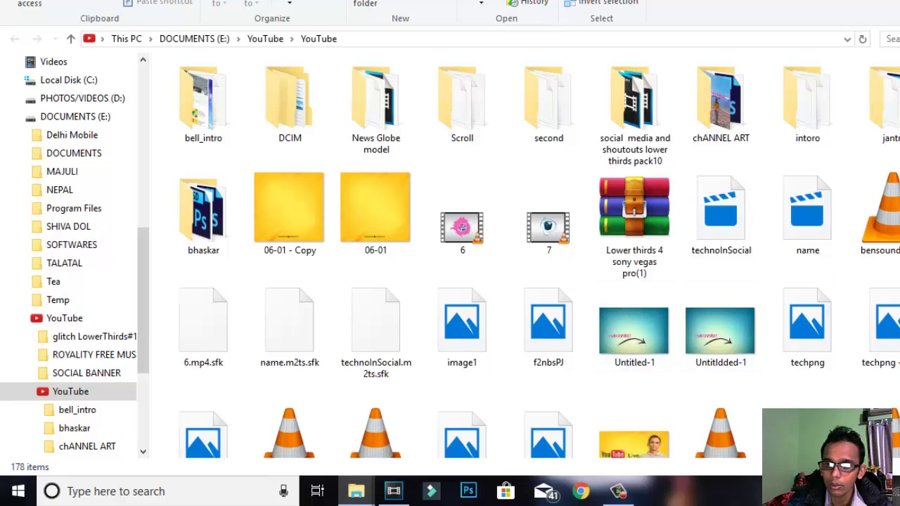
{"action": "scroll", "coordinate": [640, 309], "scroll_direction": "down", "scroll_amount": 3}
{"action": "scroll", "coordinate": [675, 267], "scroll_direction": "up", "scroll_amount": 3}
{"action": "left_click", "coordinate": [719, 223]}
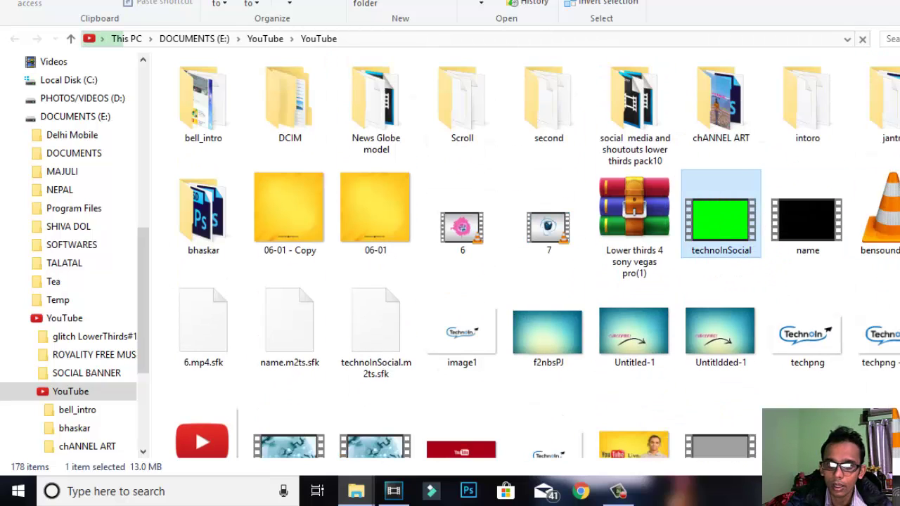
{"action": "left_click_drag", "start_coordinate": [721, 232], "coordinate": [418, 292]}
Trim the green-screen social media clip to end at 00:00:24;03 and preview part of it.
{"action": "left_click", "coordinate": [590, 307]}
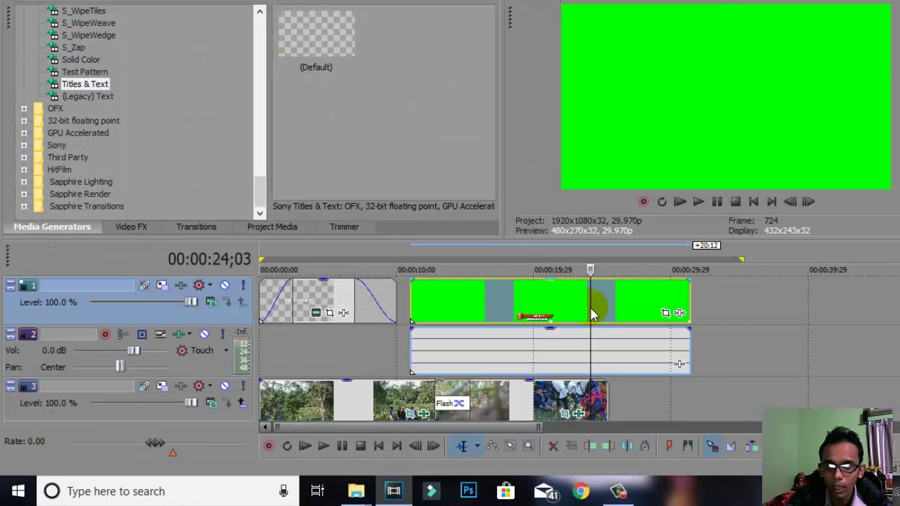
{"action": "left_click", "coordinate": [610, 446]}
{"action": "left_click", "coordinate": [501, 302]}
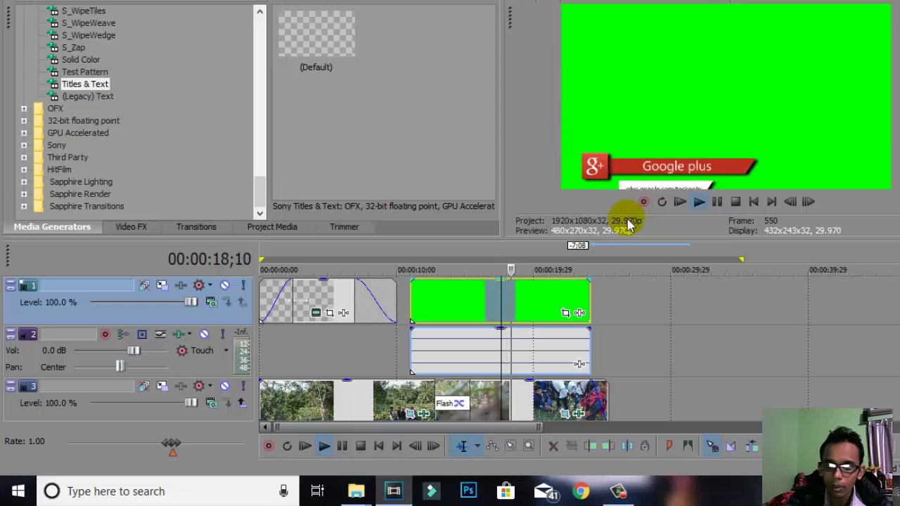
{"action": "key", "text": "space"}
Apply Chroma Keyer to the green-screen social media clip and sample its green background (120, 1.0, 1.0) as the key color.
{"action": "left_click", "coordinate": [446, 309]}
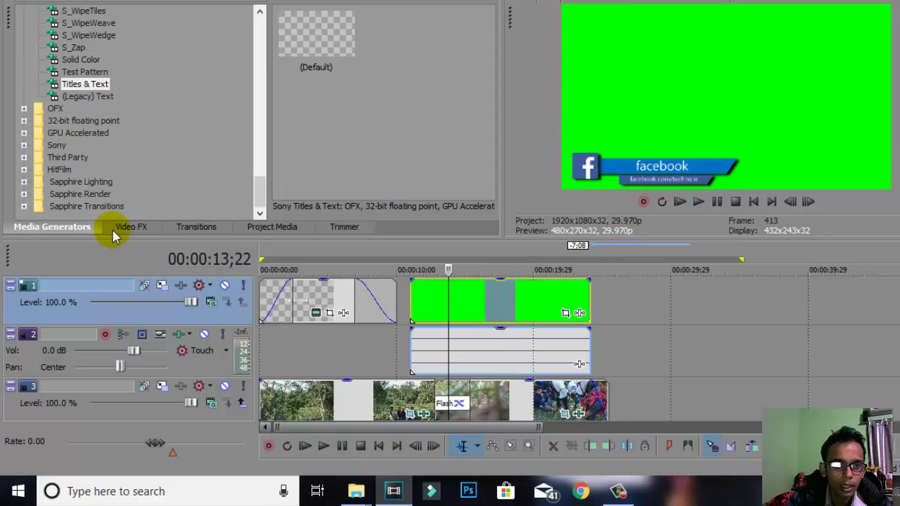
{"action": "left_click", "coordinate": [135, 227]}
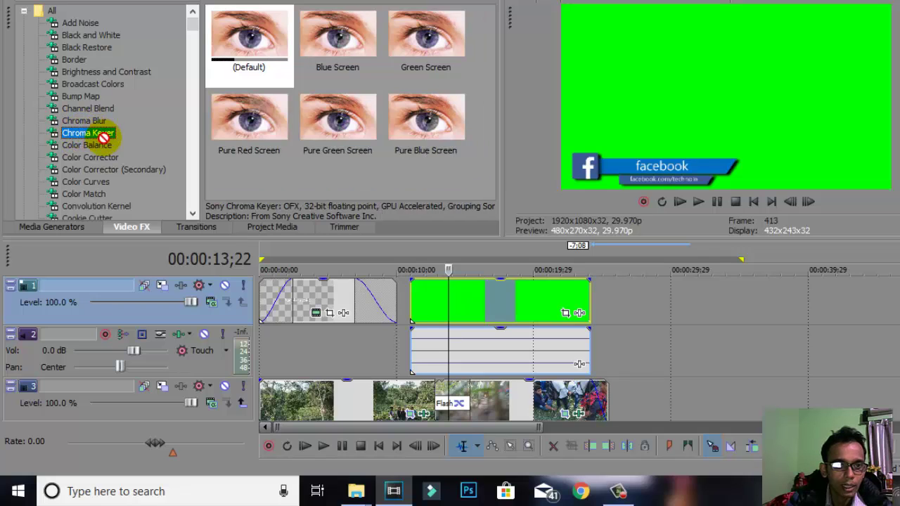
{"action": "left_click_drag", "start_coordinate": [104, 138], "coordinate": [431, 306]}
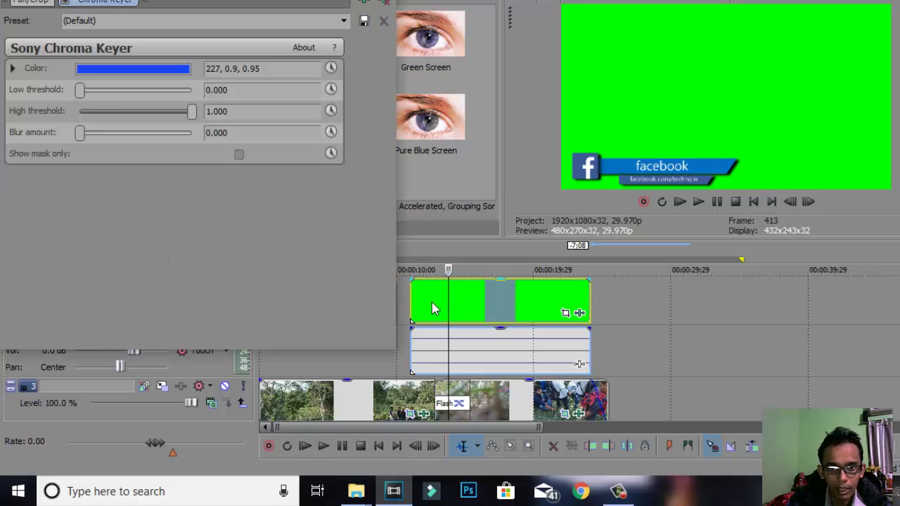
{"action": "left_click", "coordinate": [102, 74]}
{"action": "left_click", "coordinate": [123, 90]}
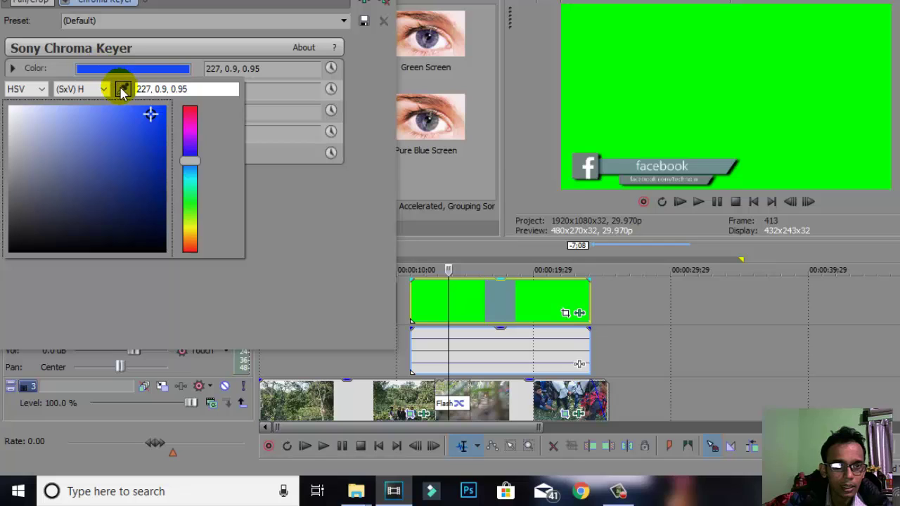
{"action": "left_click", "coordinate": [437, 304]}
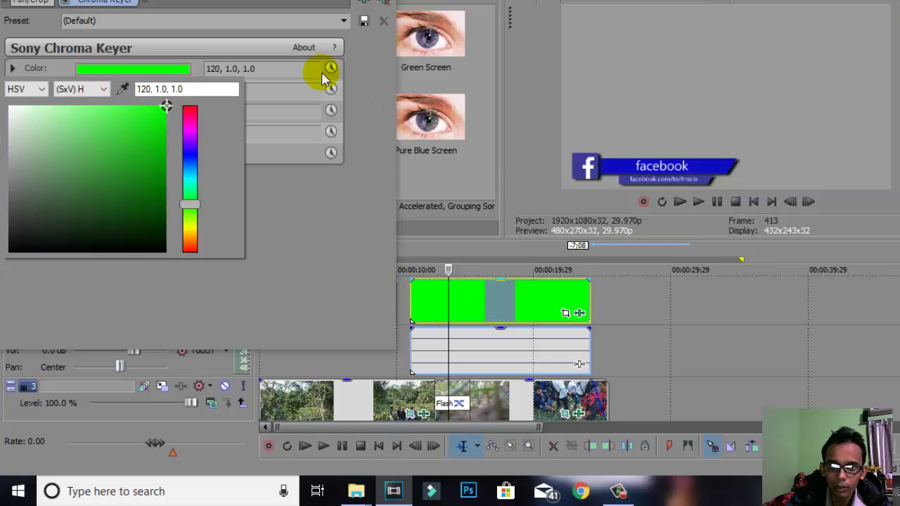
{"action": "key", "text": "alt+Tab"}
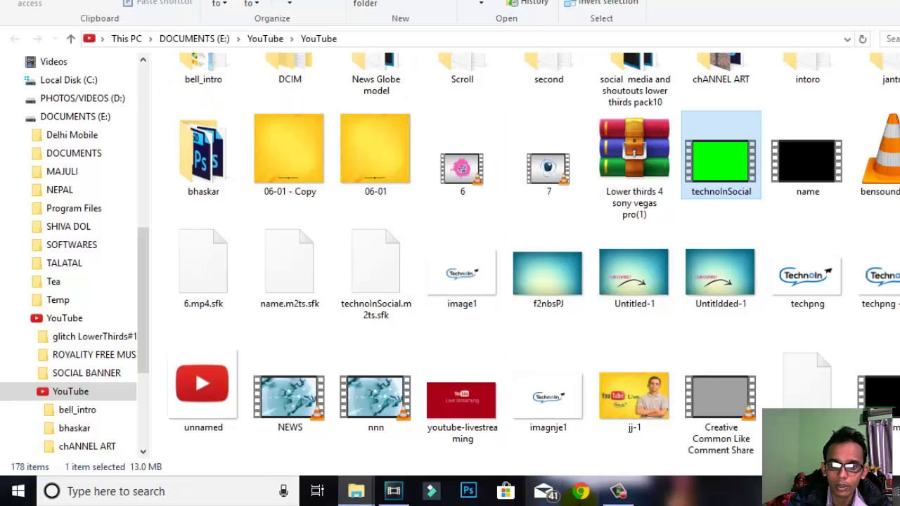
{"action": "left_click", "coordinate": [395, 492]}
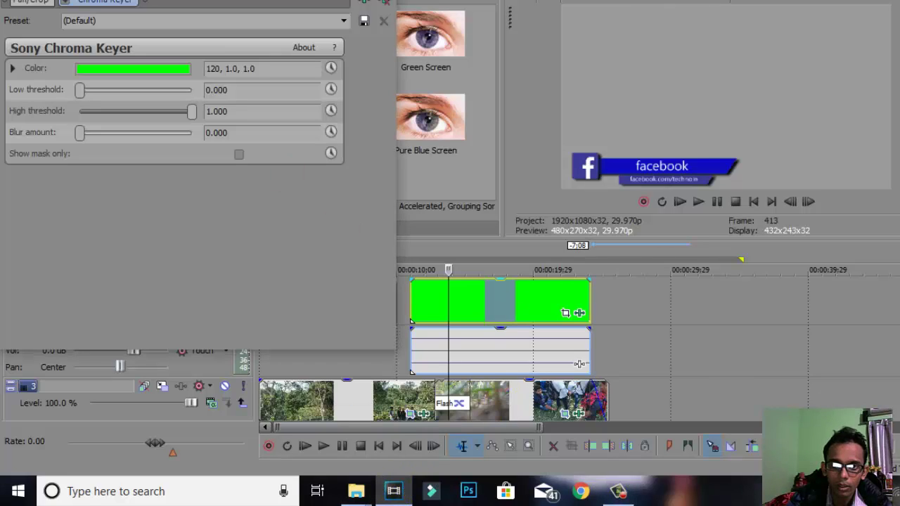
Play the keyed social media overlay over the drone footage from 00:00:13;22, replay it, and pause.
{"action": "key", "text": "space"}
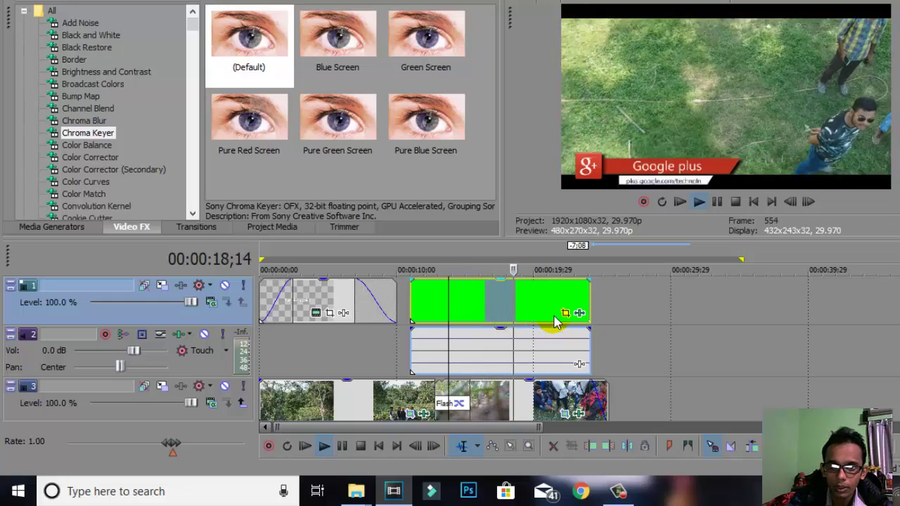
{"action": "left_click", "coordinate": [698, 201]}
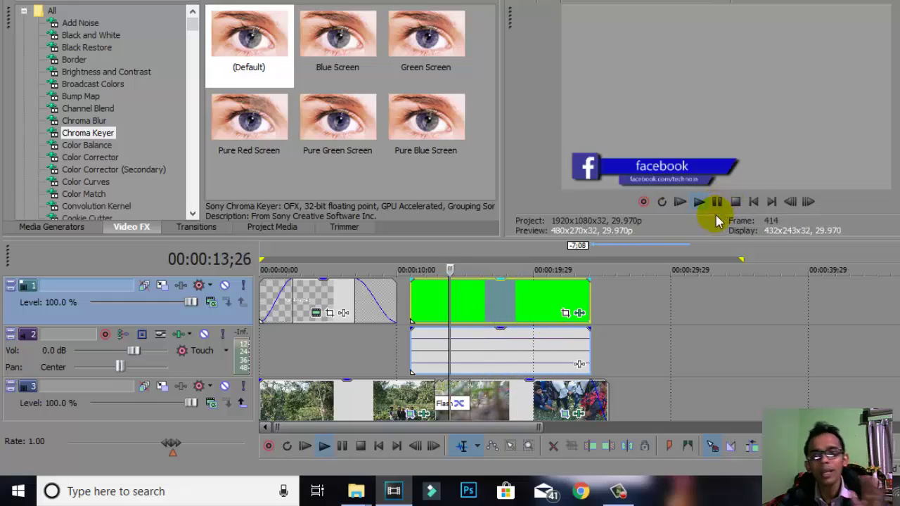
{"action": "left_click", "coordinate": [717, 201]}
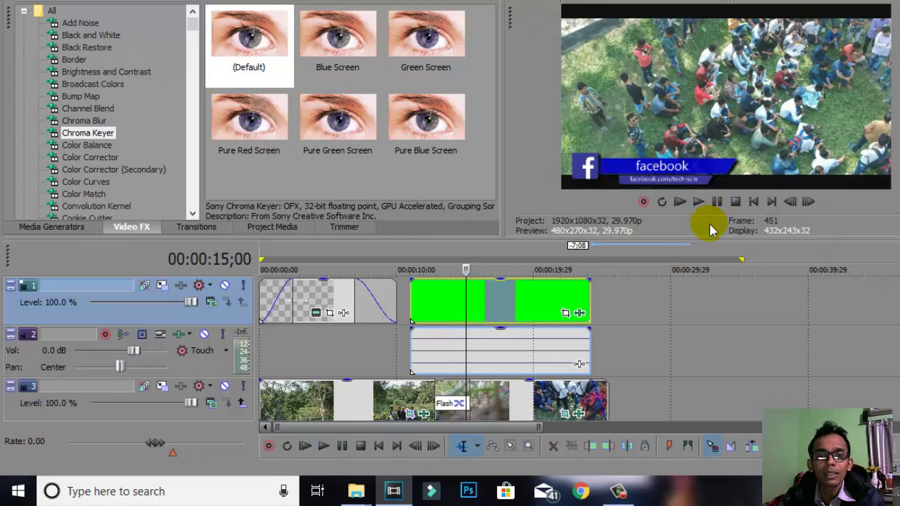